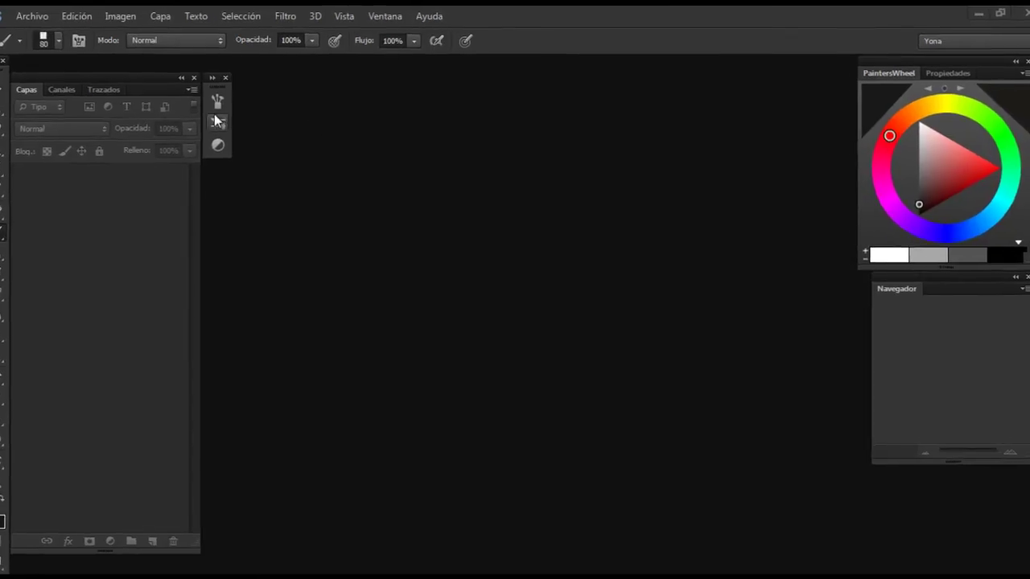
# - Create a new white-background document at 1000 × 1000 px and 72 ppi
pyautogui.click(17, 12)
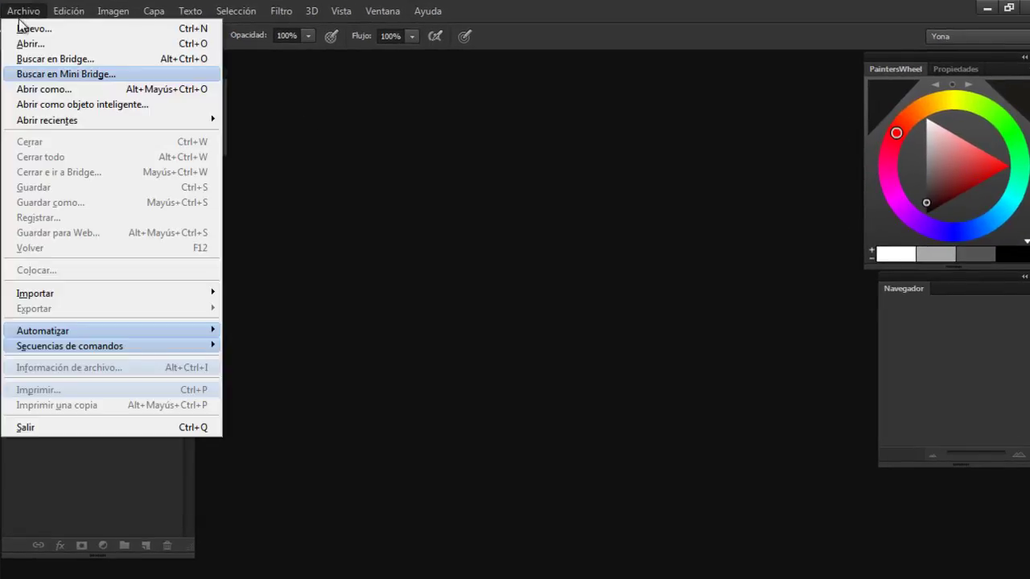
pyautogui.click(443, 12)
pyautogui.click(22, 11)
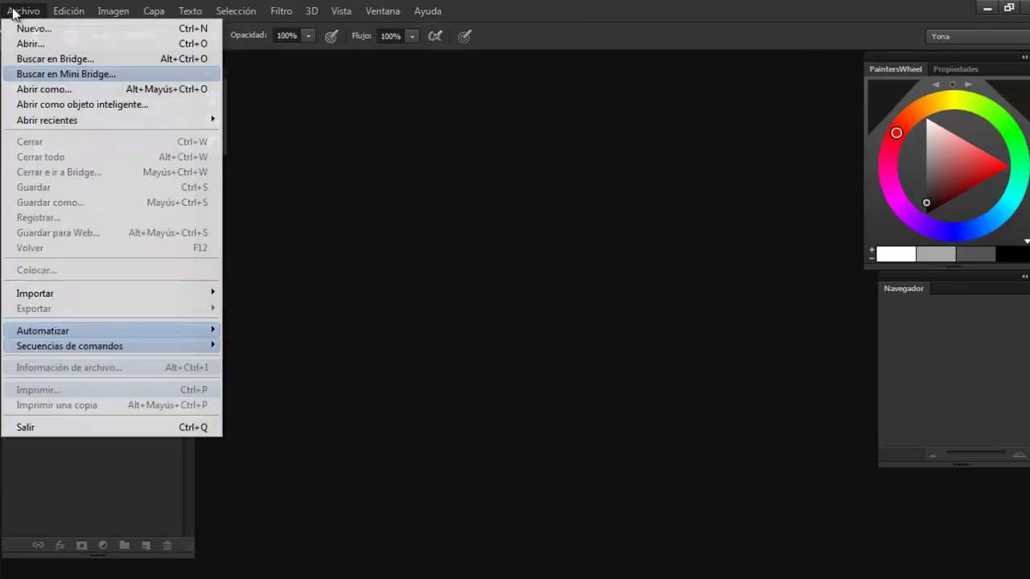
pyautogui.click(26, 29)
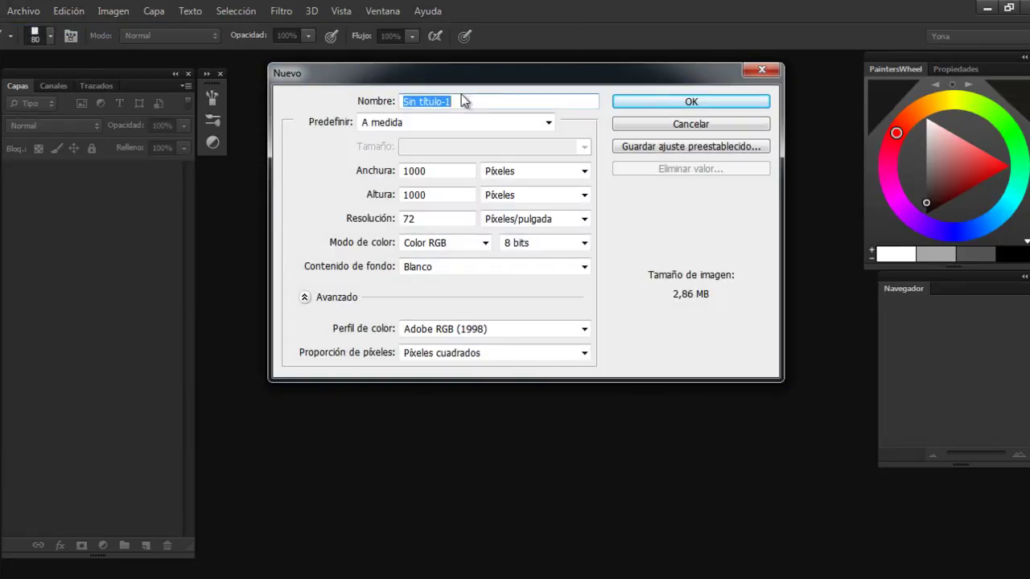
pyautogui.moveTo(515, 77)
pyautogui.mouseDown()
pyautogui.moveTo(507, 103)
pyautogui.moveTo(515, 129)
pyautogui.mouseUp()
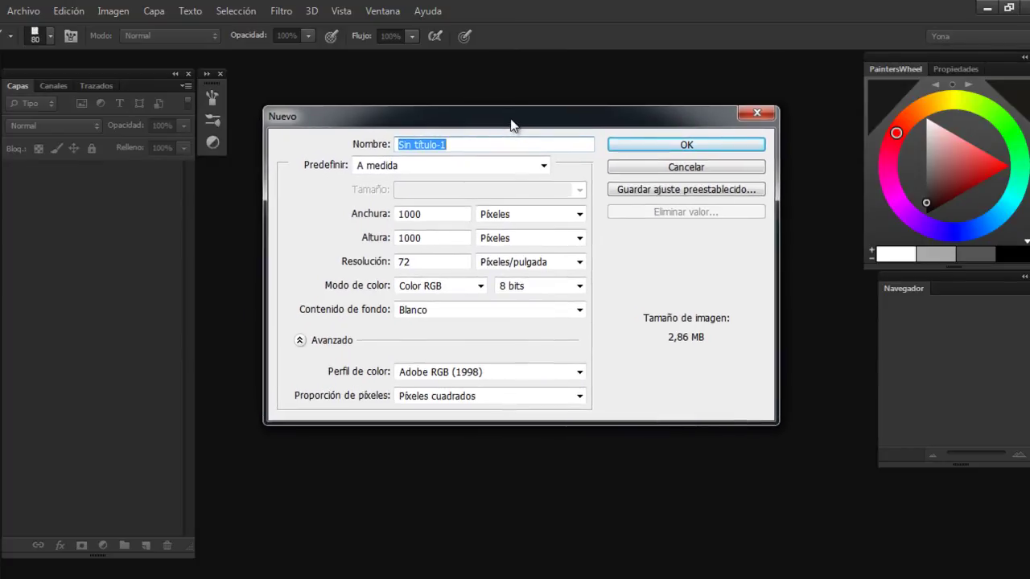
pyautogui.click(632, 148)
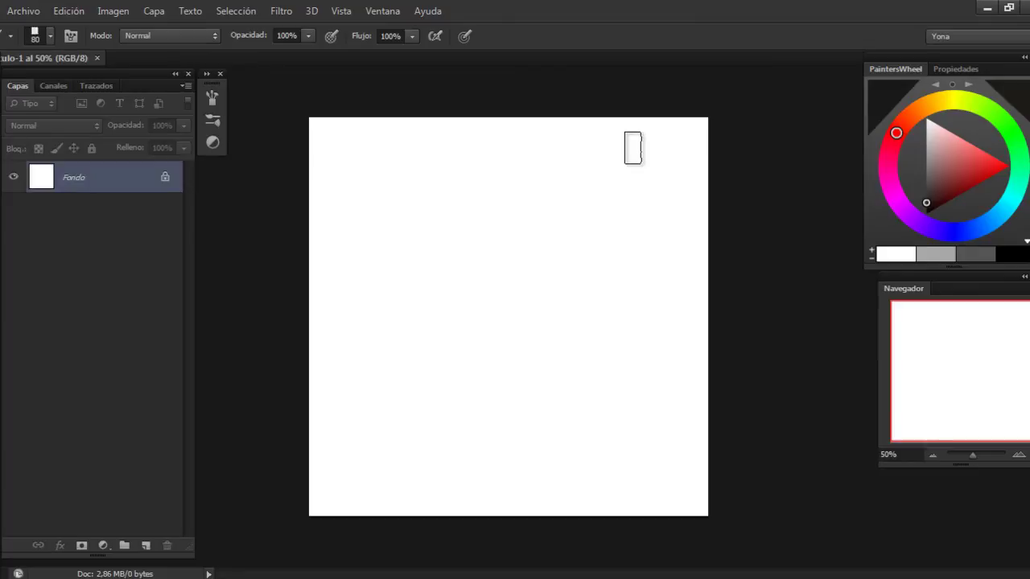
# - Open the Brushpanel extension from Ventana > Extensiones and park it at the canvas's lower right
pyautogui.click(388, 13)
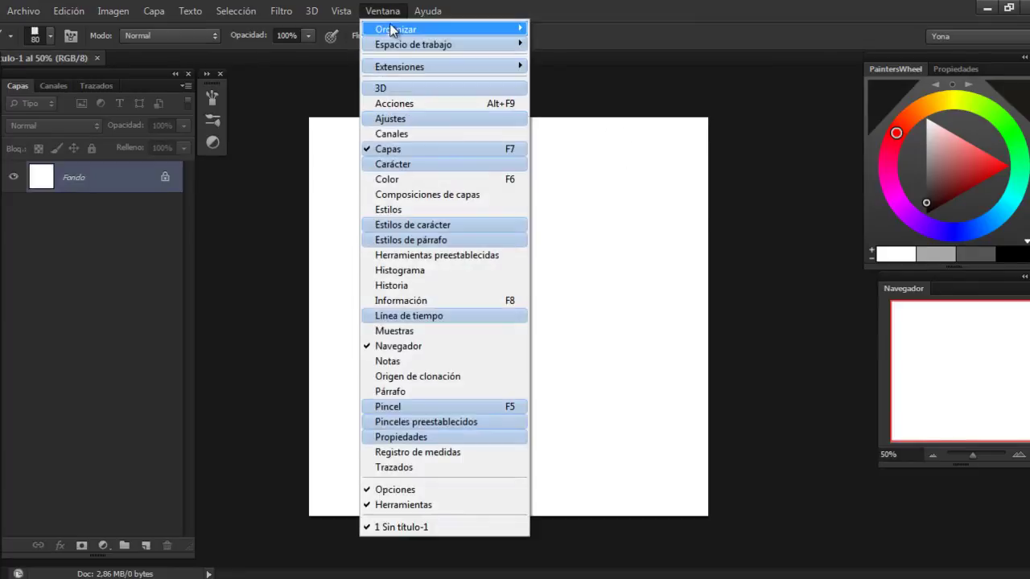
pyautogui.moveTo(400, 66)
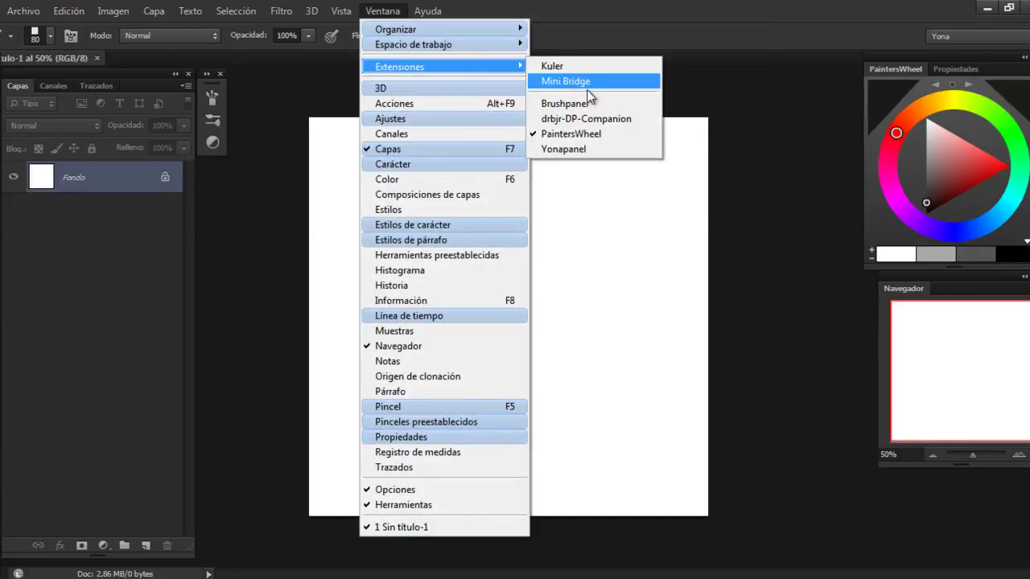
pyautogui.click(573, 104)
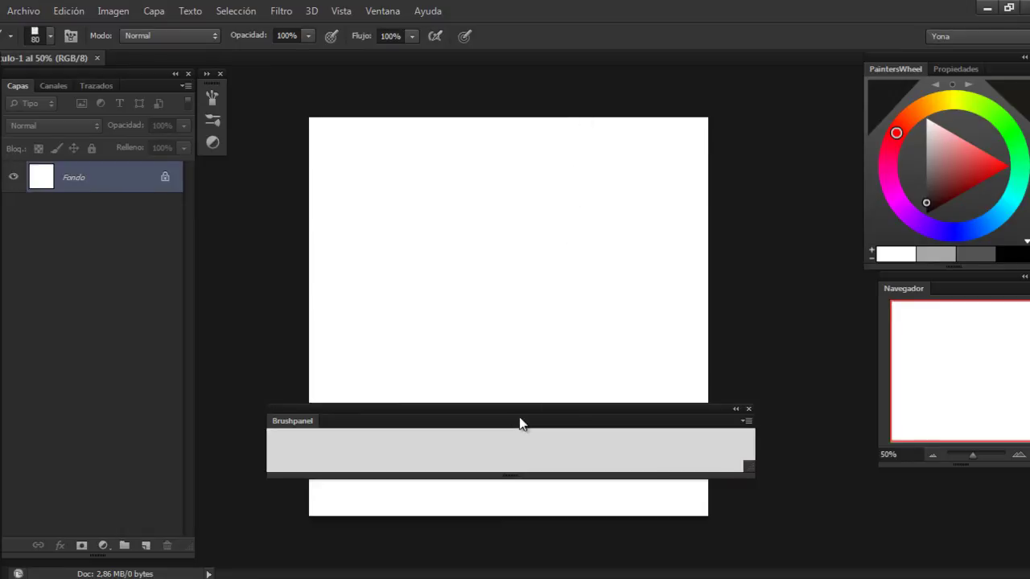
pyautogui.moveTo(507, 417)
pyautogui.mouseDown()
pyautogui.moveTo(518, 264)
pyautogui.moveTo(528, 455)
pyautogui.moveTo(516, 456)
pyautogui.mouseUp()
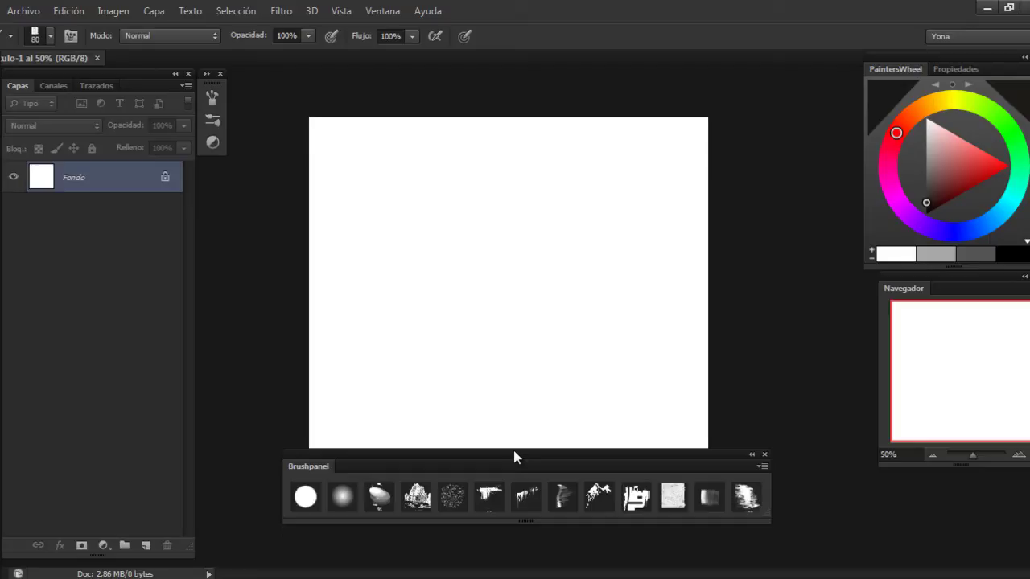
pyautogui.moveTo(527, 455)
pyautogui.mouseDown()
pyautogui.moveTo(766, 483)
pyautogui.moveTo(760, 462)
pyautogui.mouseUp()
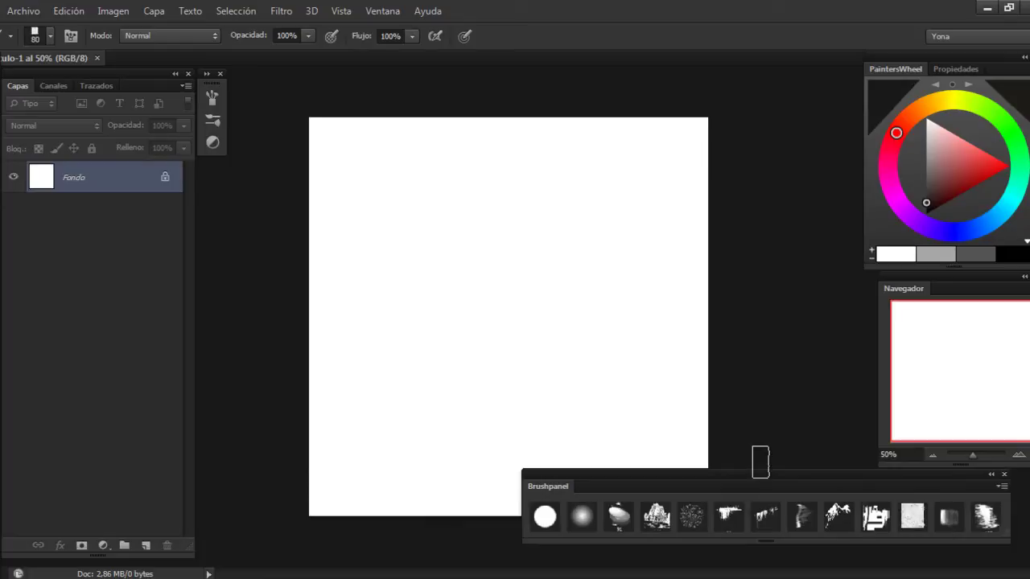
# - Switch the brush preset picker to Miniatura pequeña thumbnails and shrink its window
pyautogui.rightClick(442, 166)
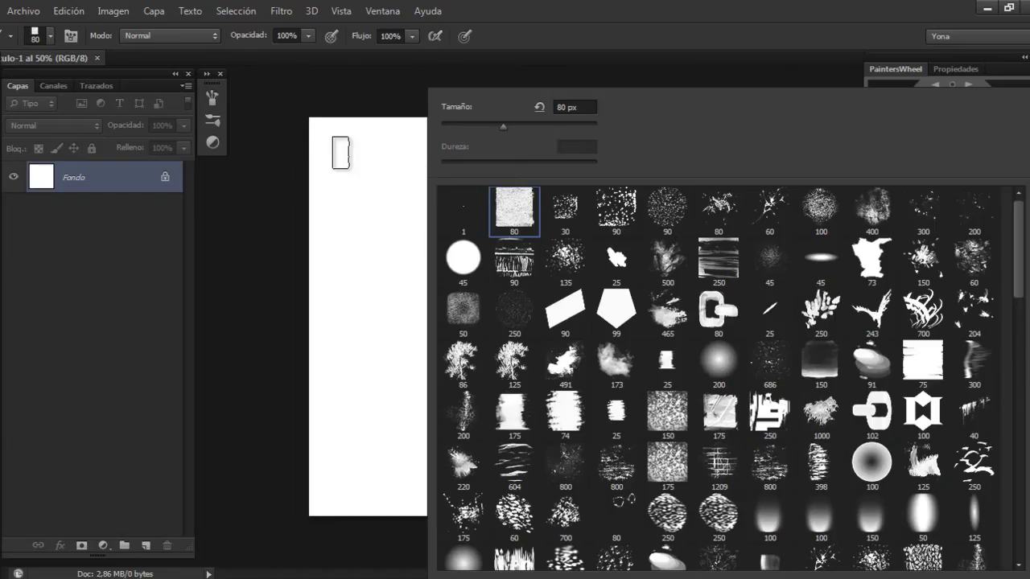
pyautogui.click(476, 20)
pyautogui.rightClick(381, 138)
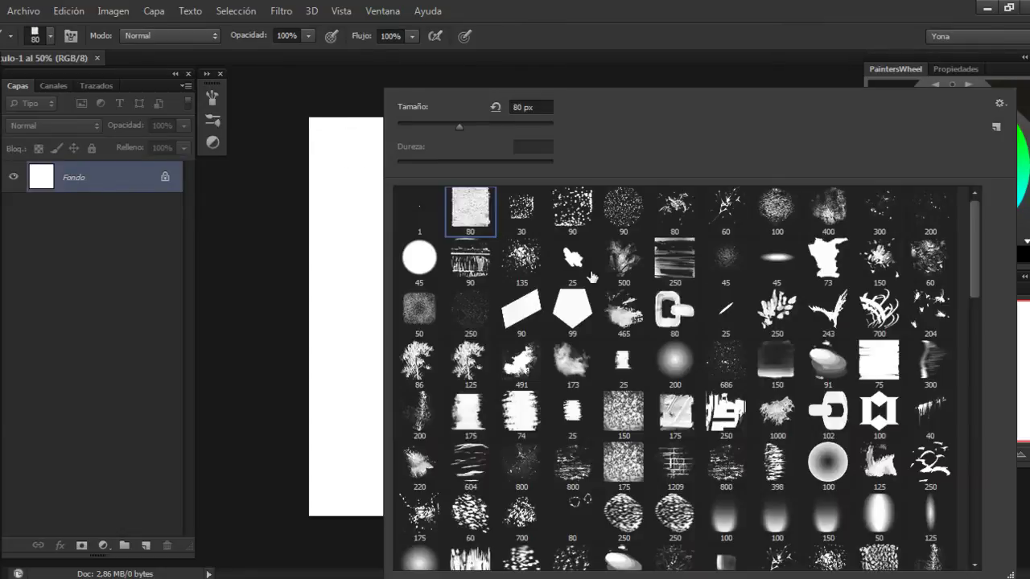
pyautogui.click(1000, 104)
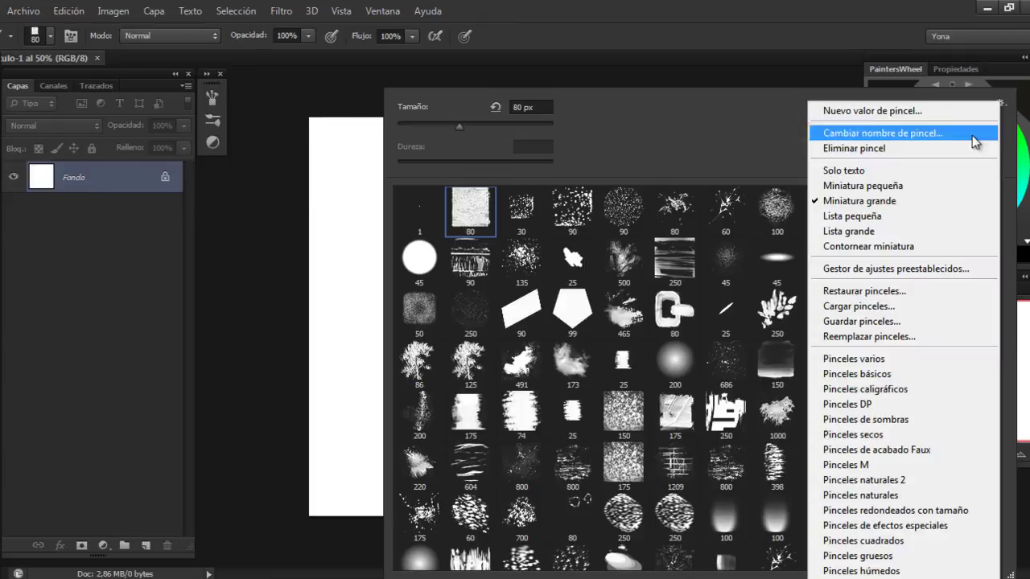
pyautogui.click(916, 187)
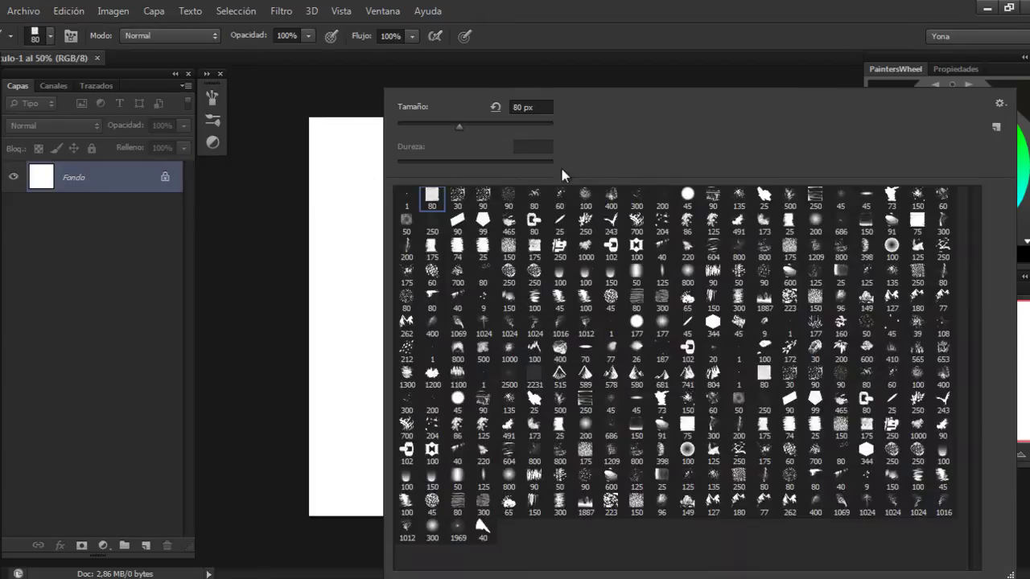
pyautogui.moveTo(1012, 570)
pyautogui.mouseDown()
pyautogui.moveTo(797, 416)
pyautogui.moveTo(713, 407)
pyautogui.mouseUp()
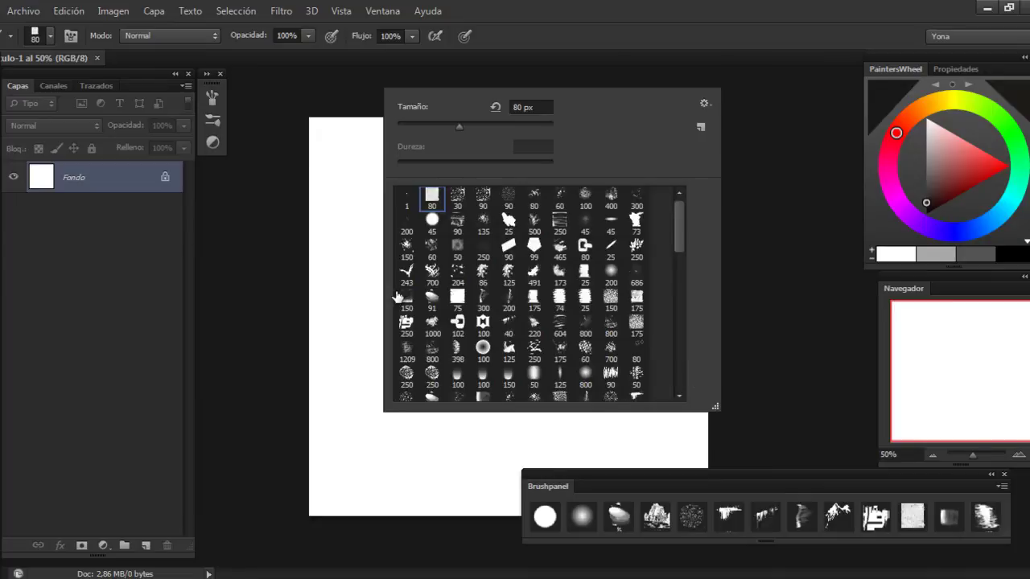
# - Reopen the resized brush picker, scroll through its brushes, and dismiss it
pyautogui.rightClick(324, 203)
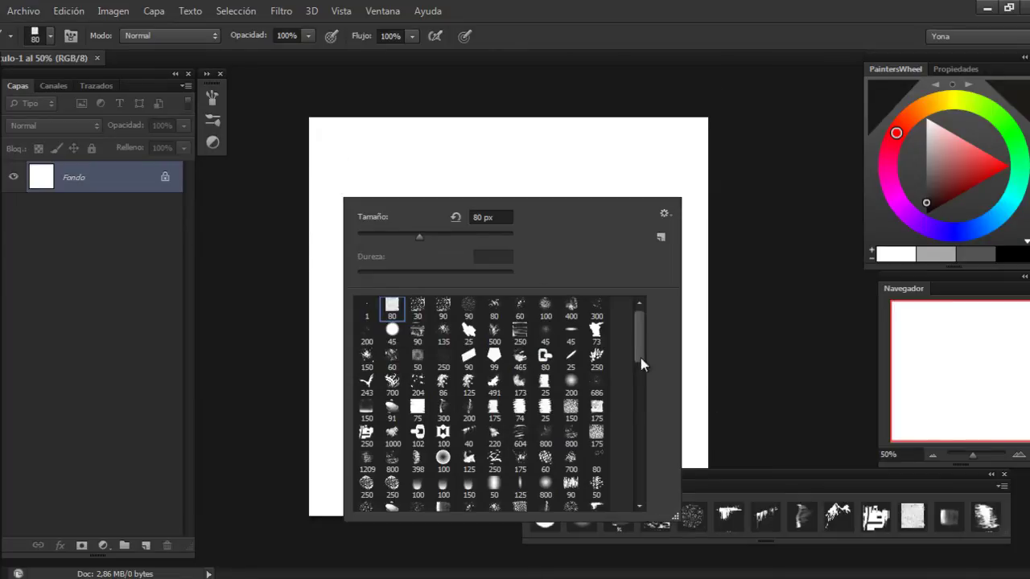
pyautogui.scroll(-3, 635, 338)
pyautogui.scroll(3, 635, 338)
pyautogui.scroll(-1, 643, 329)
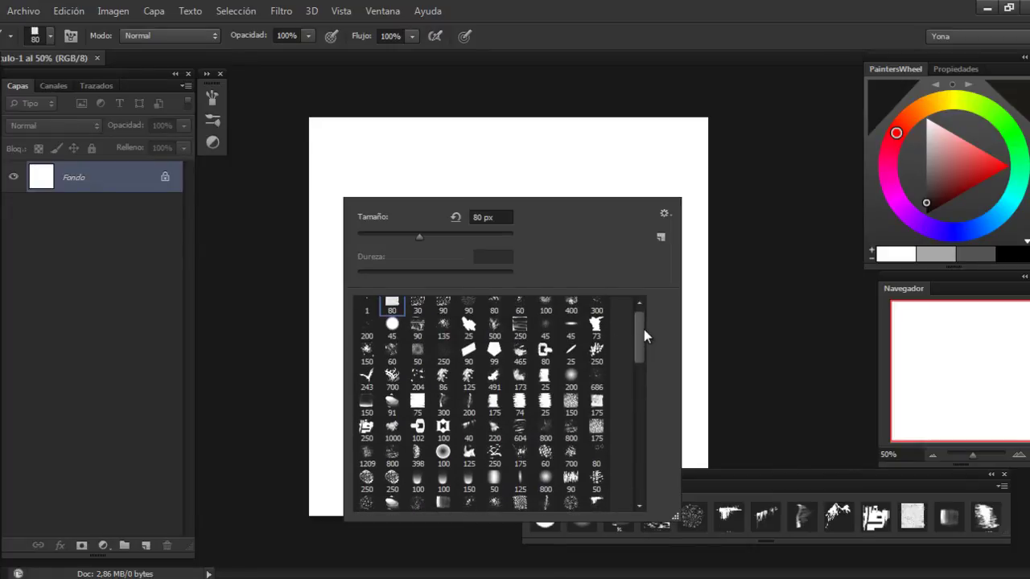
pyautogui.click(514, 138)
pyautogui.click(514, 138)
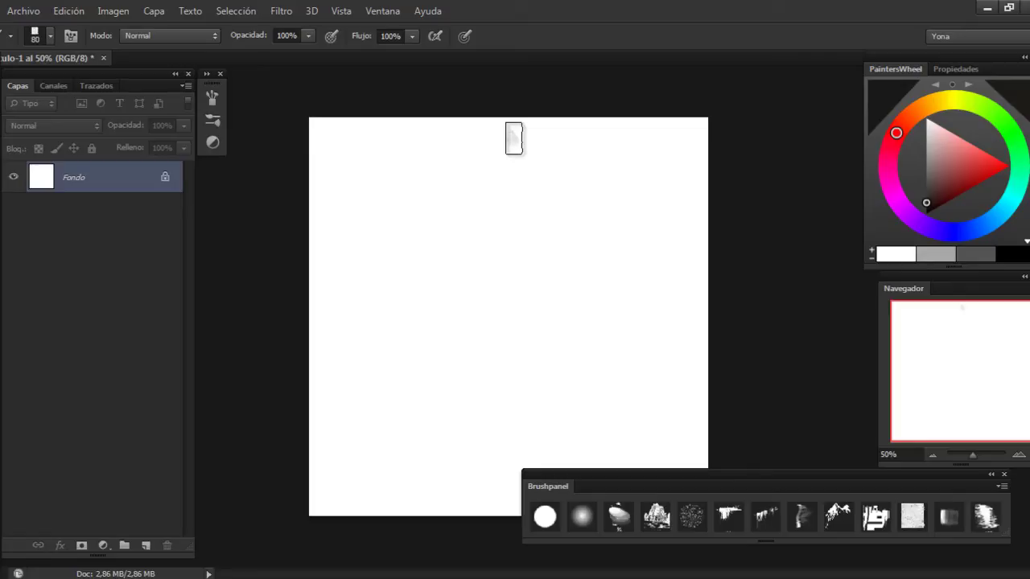
# - Move the Brushpanel below the canvas and paint test strokes with the hard and soft round brushes
pyautogui.moveTo(794, 475)
pyautogui.mouseDown()
pyautogui.moveTo(623, 461)
pyautogui.moveTo(564, 475)
pyautogui.mouseUp()
pyautogui.moveTo(641, 486); pyautogui.dragTo(823, 497)
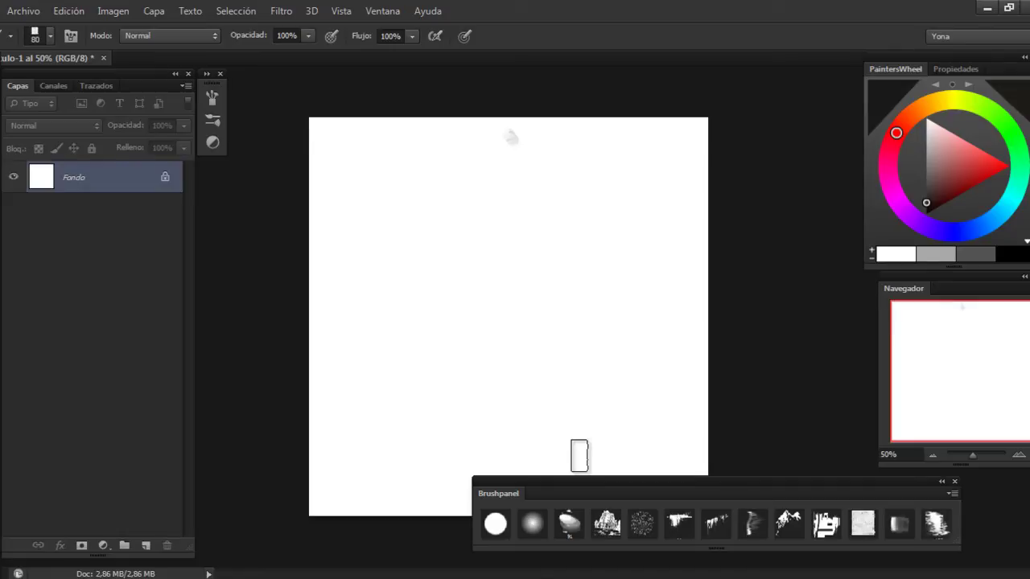
pyautogui.click(495, 524)
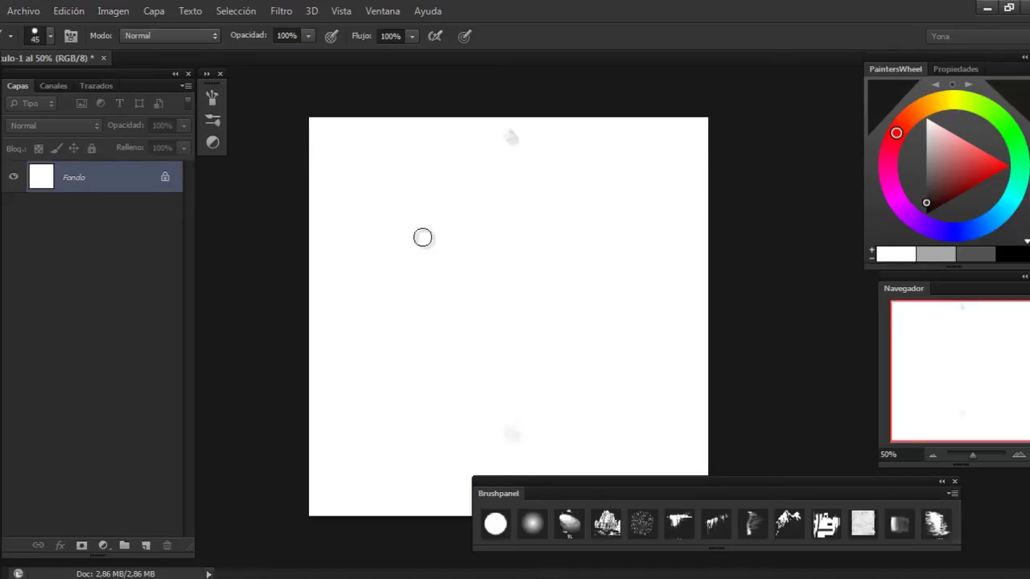
pyautogui.moveTo(421, 236); pyautogui.dragTo(402, 262)
pyautogui.click(533, 524)
pyautogui.moveTo(531, 237); pyautogui.dragTo(524, 297)
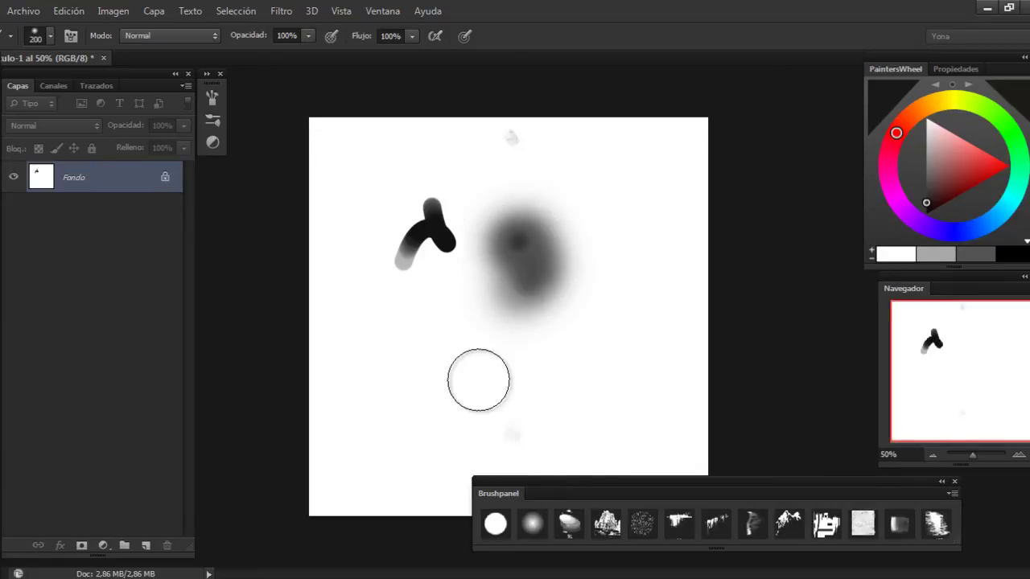
# - Paint dark and grey textured test strokes using the remaining Brushpanel brushes
pyautogui.click(569, 524)
pyautogui.moveTo(624, 238); pyautogui.dragTo(599, 338)
pyautogui.click(606, 523)
pyautogui.moveTo(337, 355)
pyautogui.mouseDown()
pyautogui.moveTo(370, 367)
pyautogui.moveTo(383, 402)
pyautogui.moveTo(406, 380)
pyautogui.moveTo(476, 361)
pyautogui.moveTo(476, 427)
pyautogui.moveTo(463, 403)
pyautogui.mouseUp()
pyautogui.click(643, 524)
pyautogui.click(668, 524)
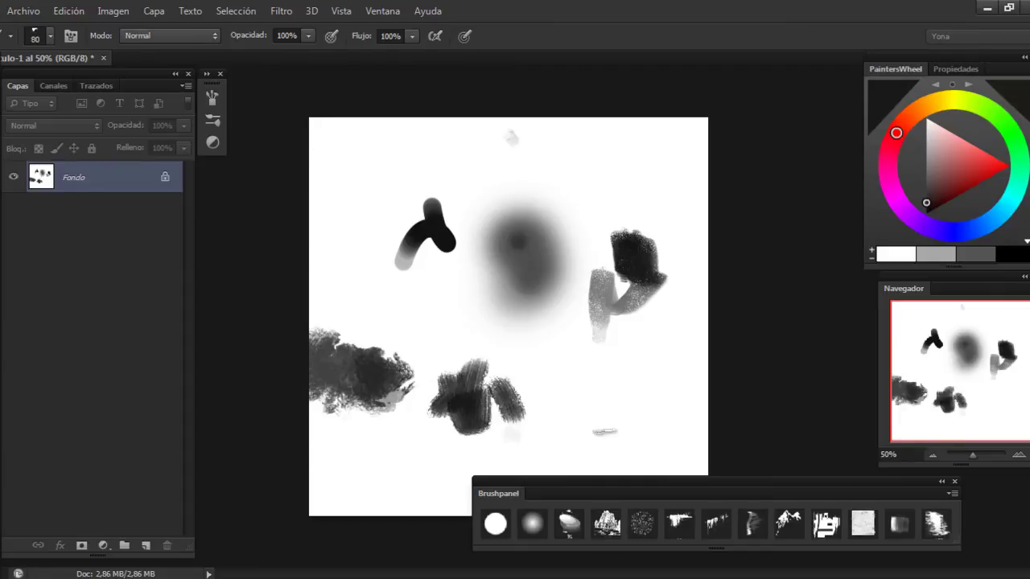
pyautogui.moveTo(616, 435); pyautogui.dragTo(591, 439)
pyautogui.moveTo(587, 390)
pyautogui.mouseDown()
pyautogui.moveTo(563, 450)
pyautogui.moveTo(666, 392)
pyautogui.mouseUp()
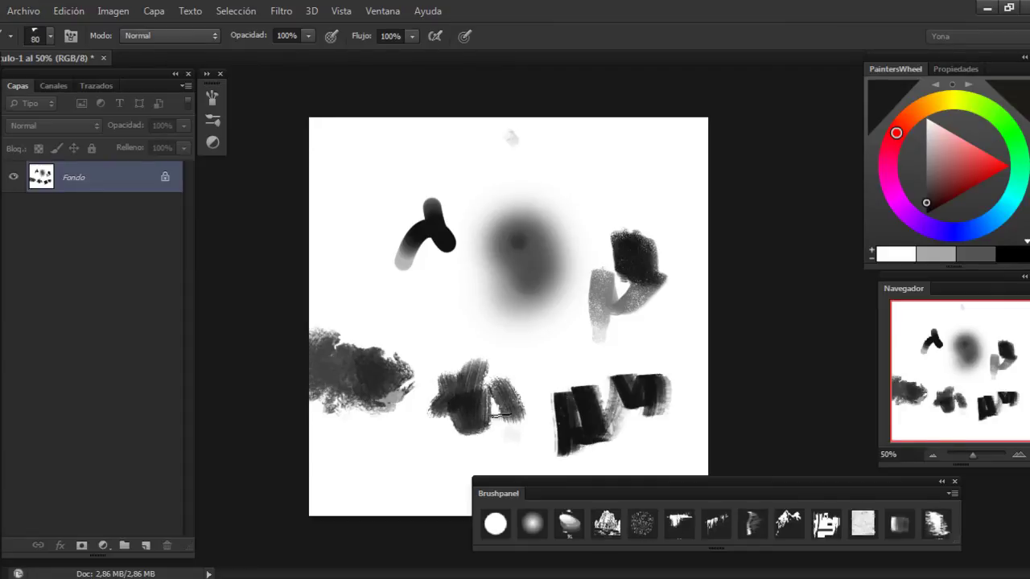
pyautogui.moveTo(612, 170); pyautogui.dragTo(640, 265)
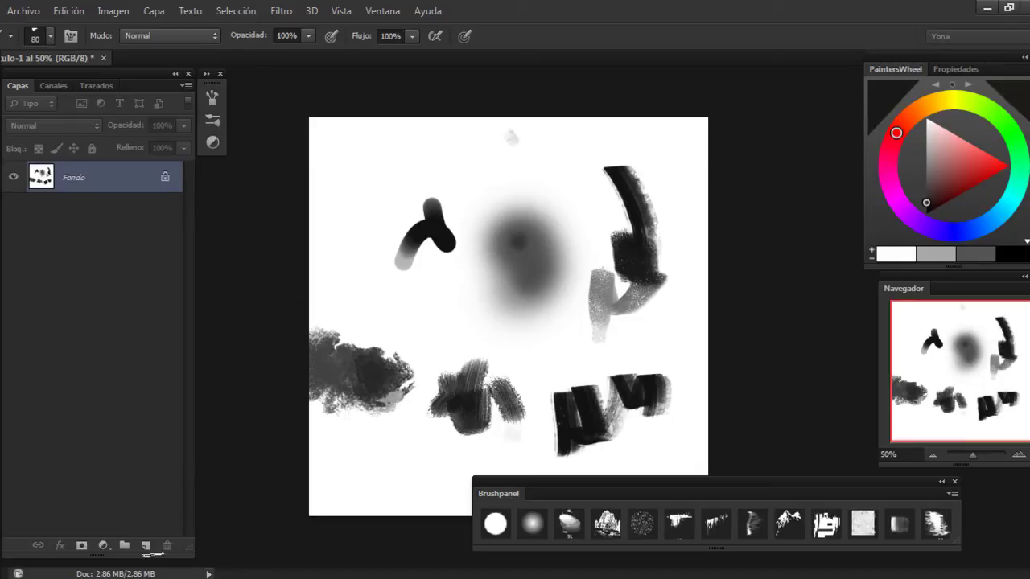
# - Switch to Chrome and scroll to the Configurator 4 Mac and Windows download links
pyautogui.click(133, 499)
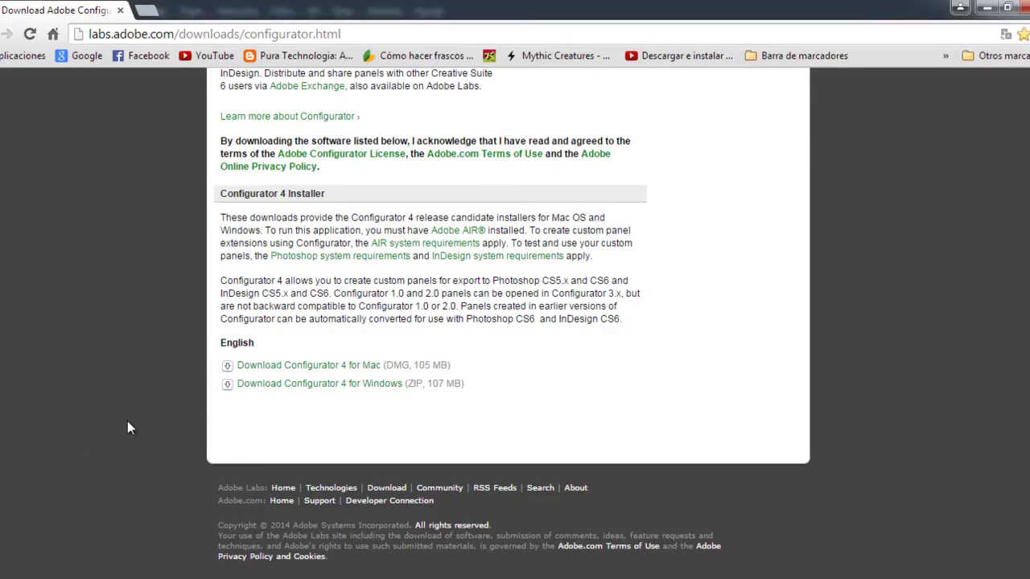
pyautogui.scroll(3, 127, 422)
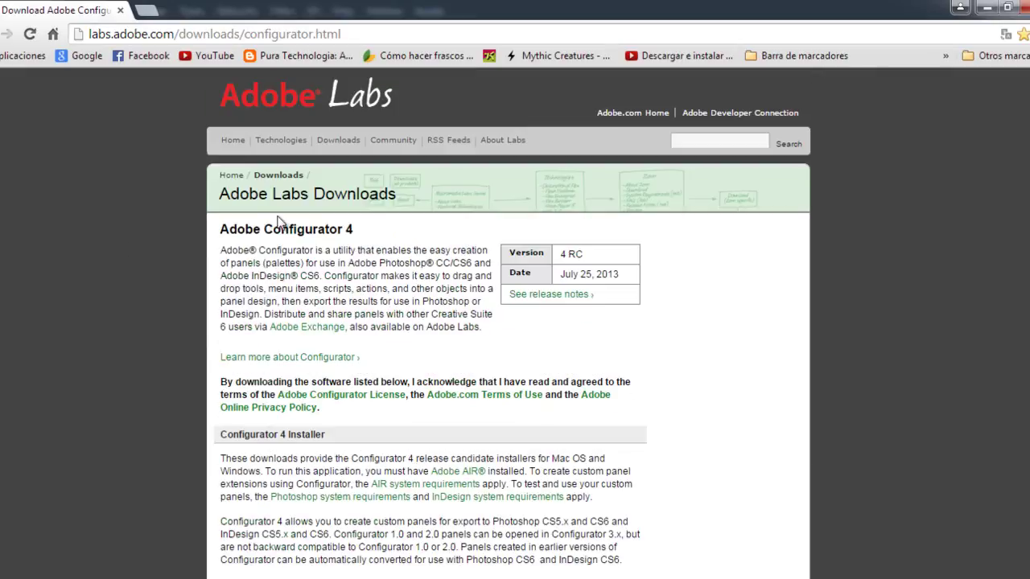
pyautogui.scroll(-1, 370, 233)
pyautogui.scroll(-2, 348, 231)
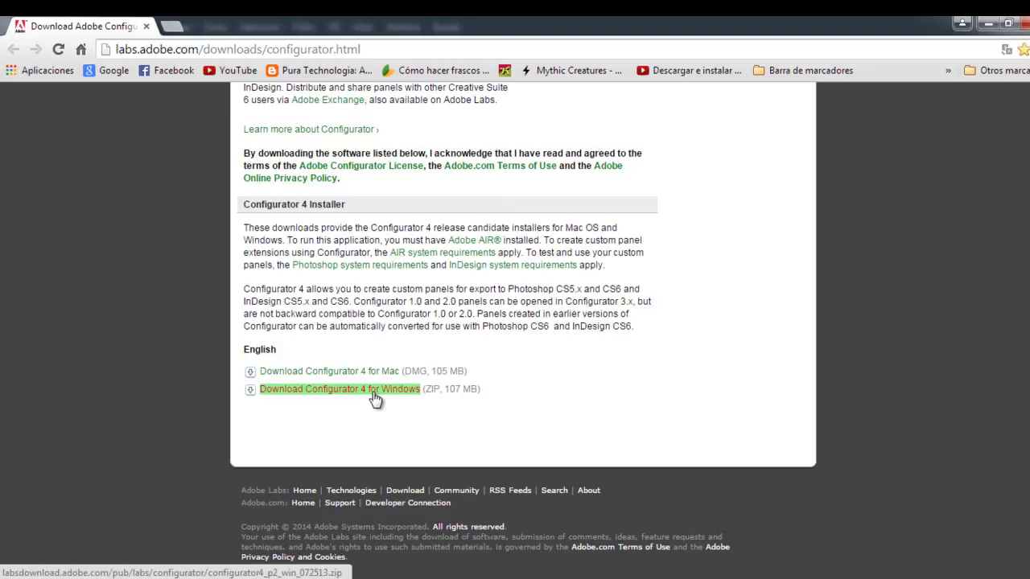
pyautogui.press('super')
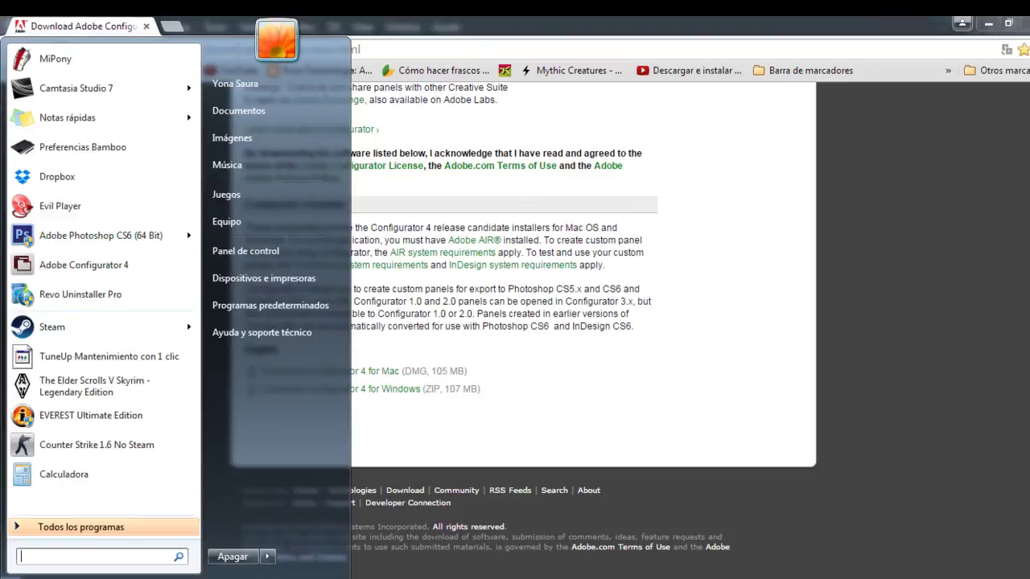
pyautogui.click(46, 273)
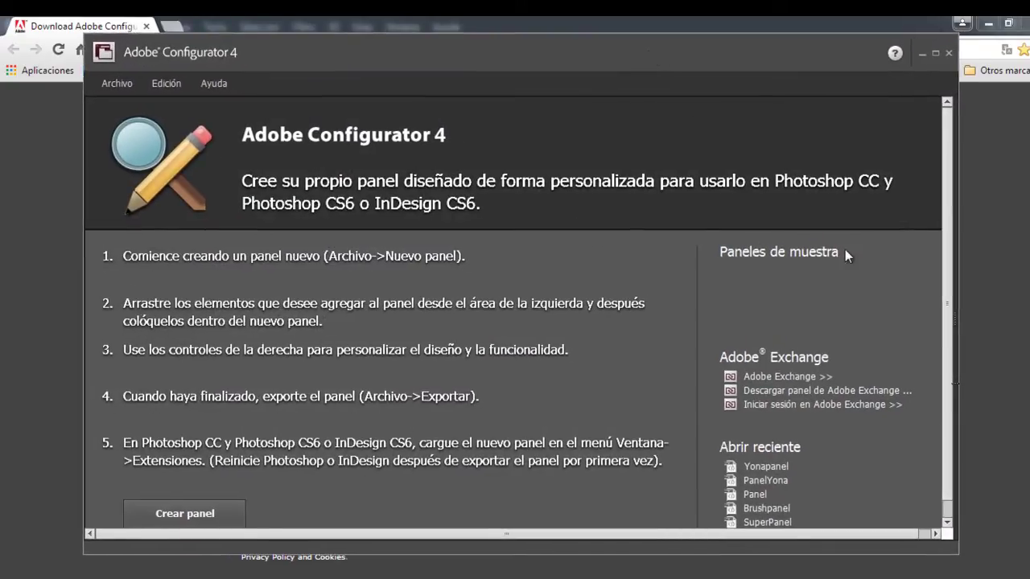
pyautogui.click(933, 53)
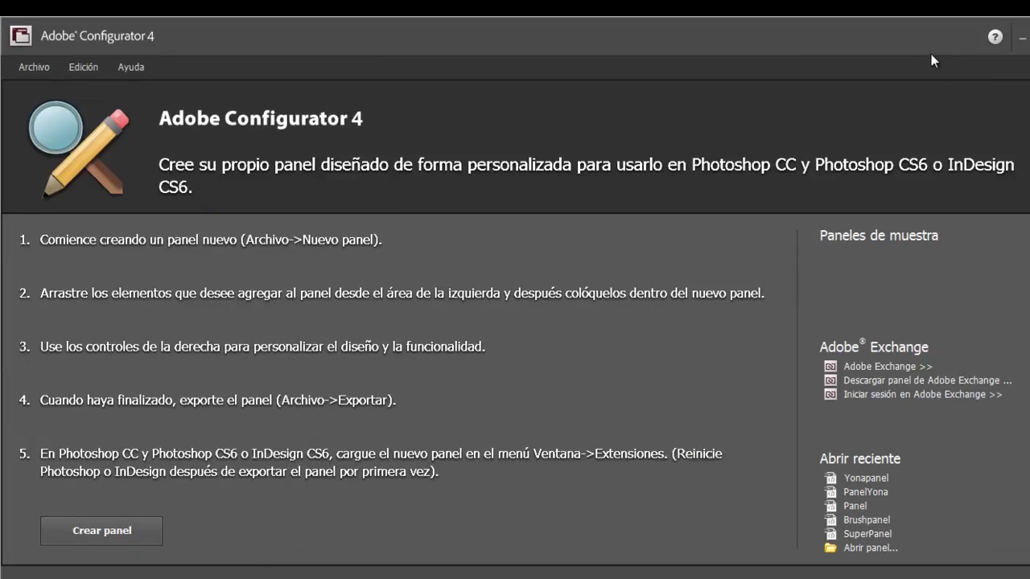
pyautogui.click(931, 11)
pyautogui.scroll(-1, 918, 395)
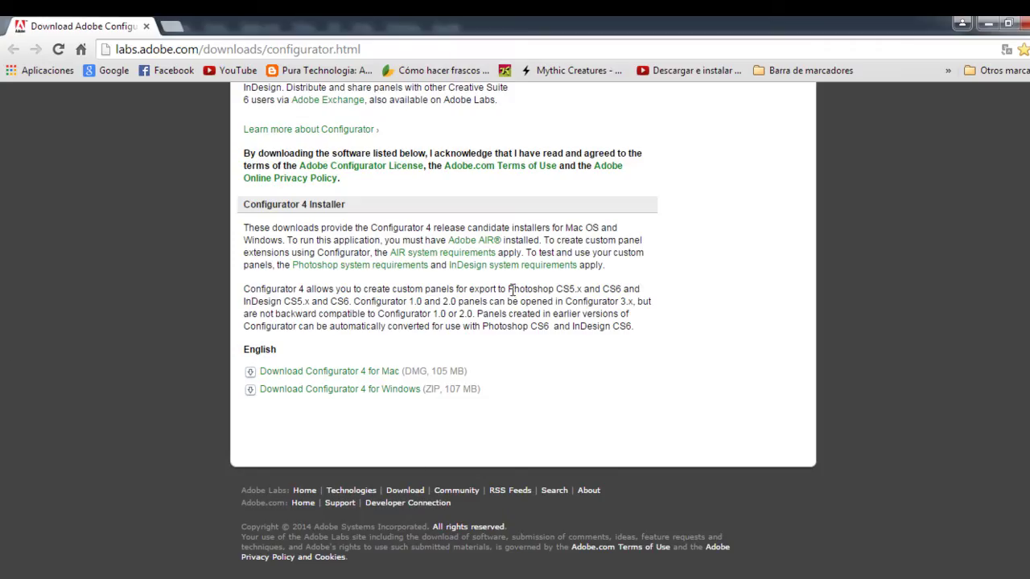
# - Select the word 'Photo' in the Adobe Labs page text
pyautogui.moveTo(507, 290); pyautogui.dragTo(581, 289)
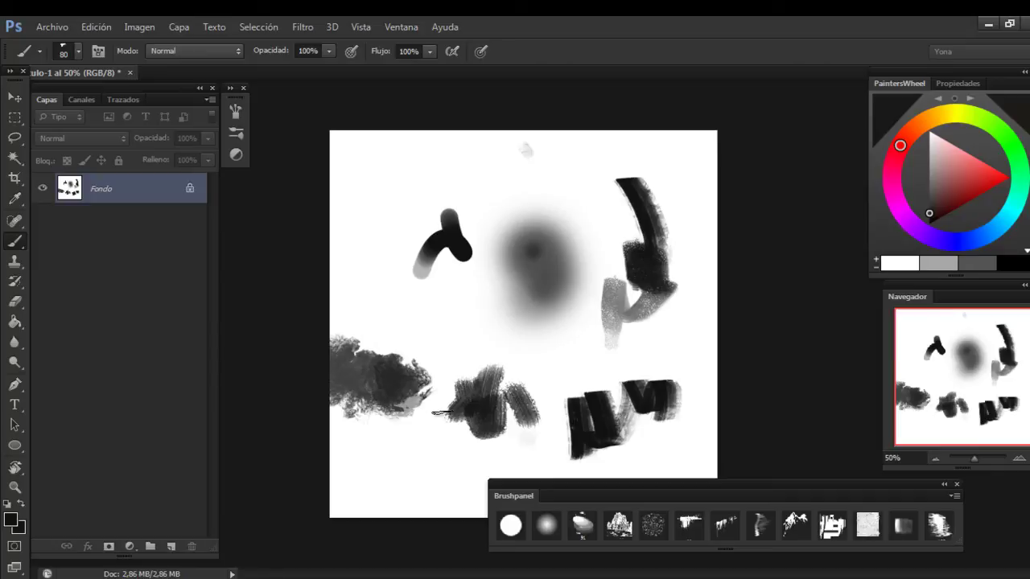
# - Reposition the Brushpanel over the canvas and bring the Adobe Configurator 4 window forward
pyautogui.moveTo(625, 488); pyautogui.dragTo(462, 354)
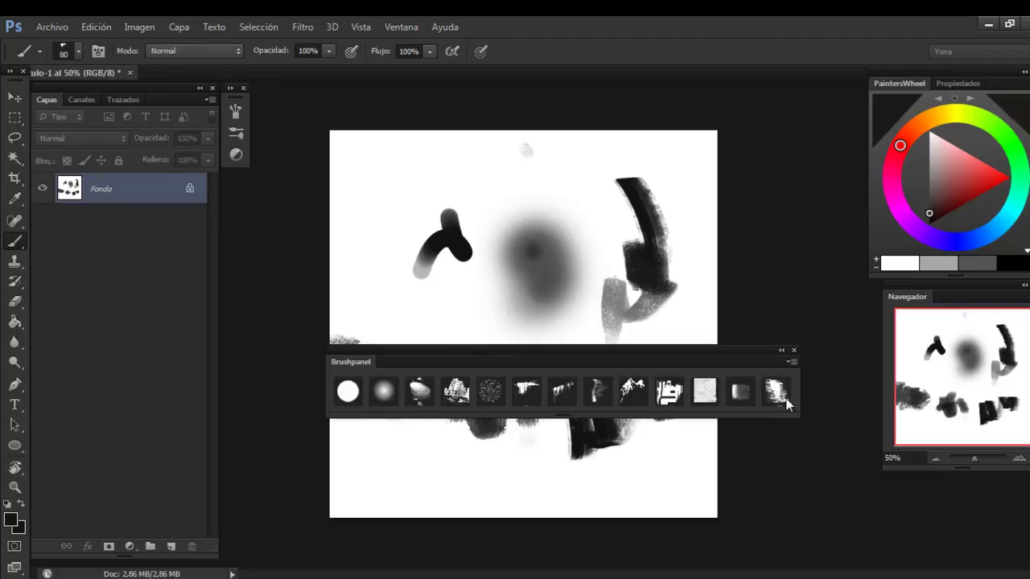
pyautogui.moveTo(726, 362); pyautogui.dragTo(699, 383)
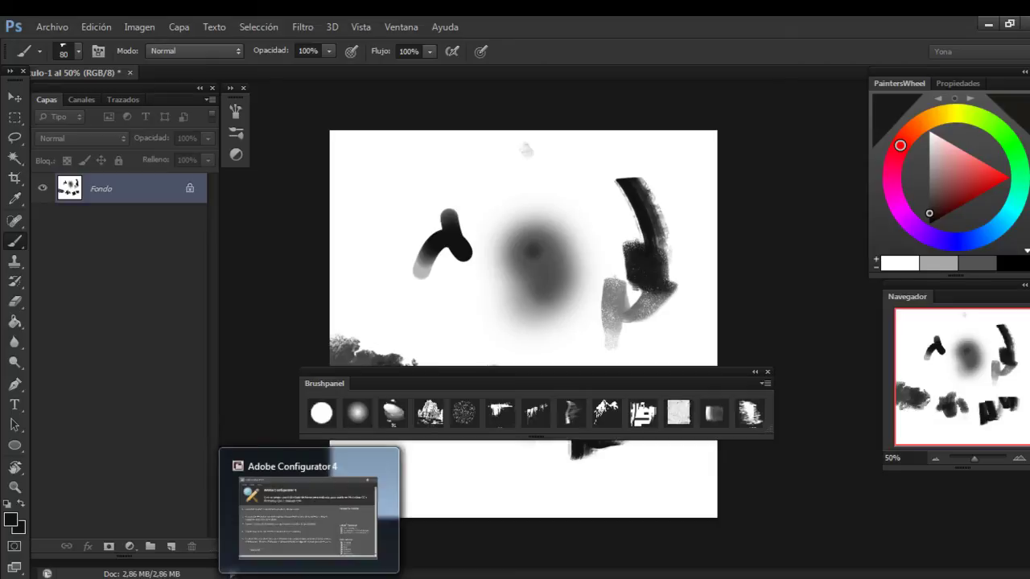
pyautogui.click(231, 573)
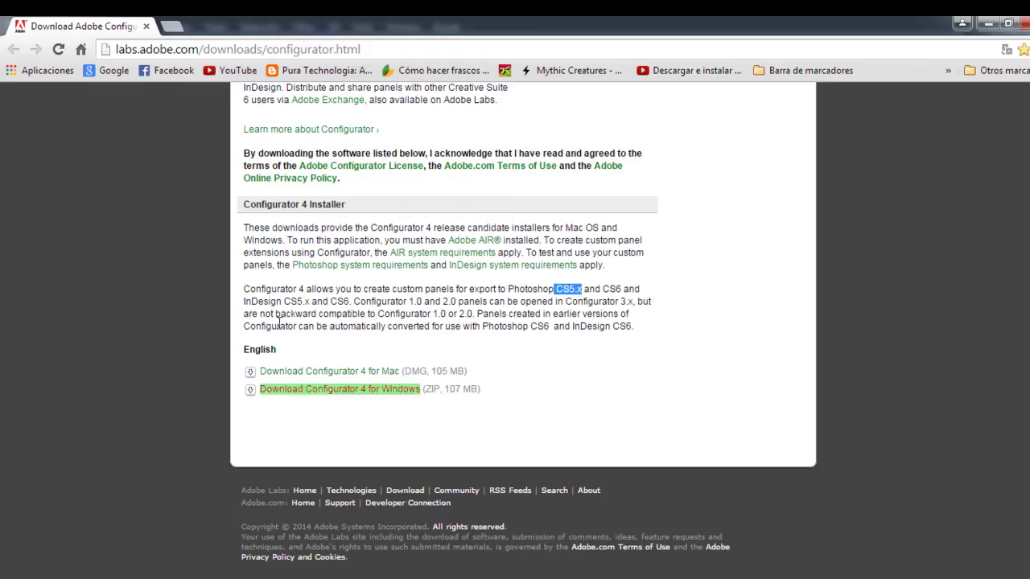
pyautogui.scroll(1, 286, 398)
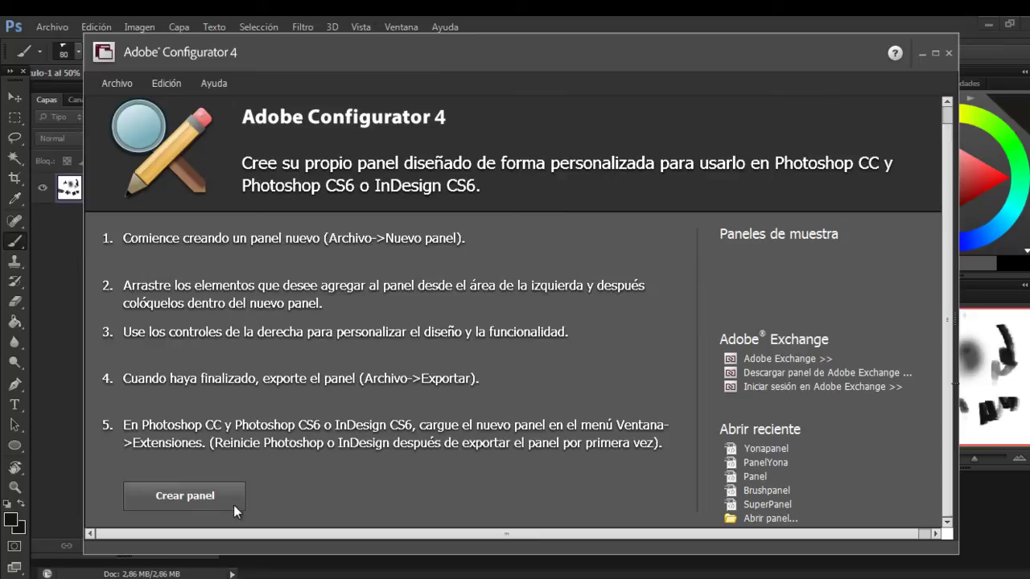
# - Create a new Configurator panel named 'PanelYona' targeting Photoshop CS6
pyautogui.click(187, 498)
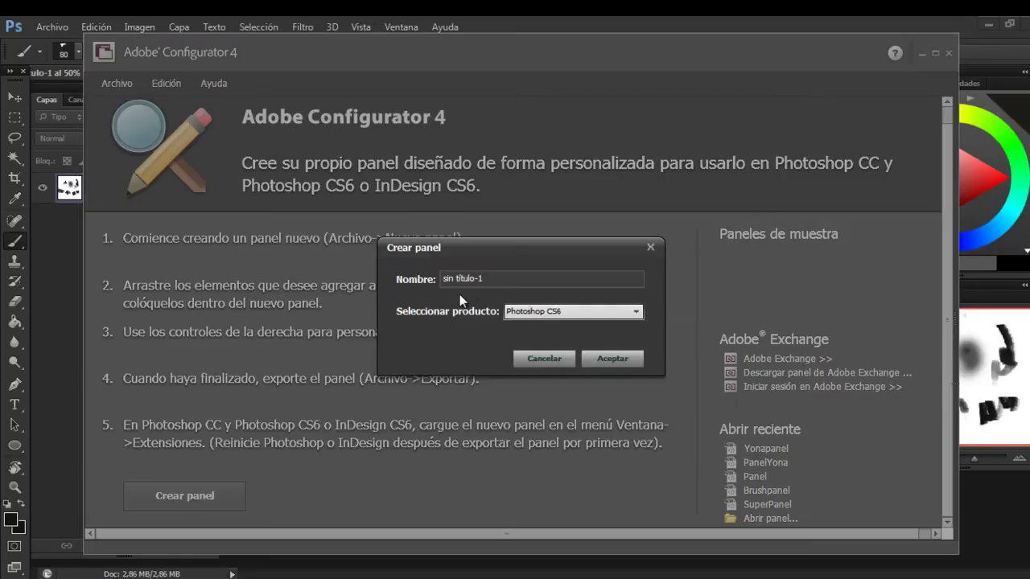
pyautogui.click(489, 280)
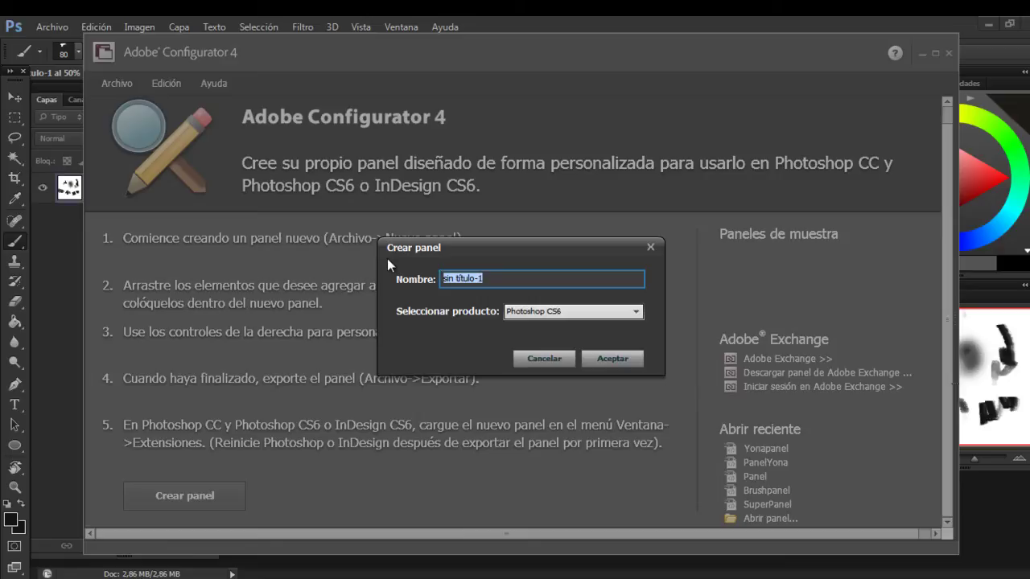
pyautogui.write('Panel')
pyautogui.write('Yona')
pyautogui.click(604, 314)
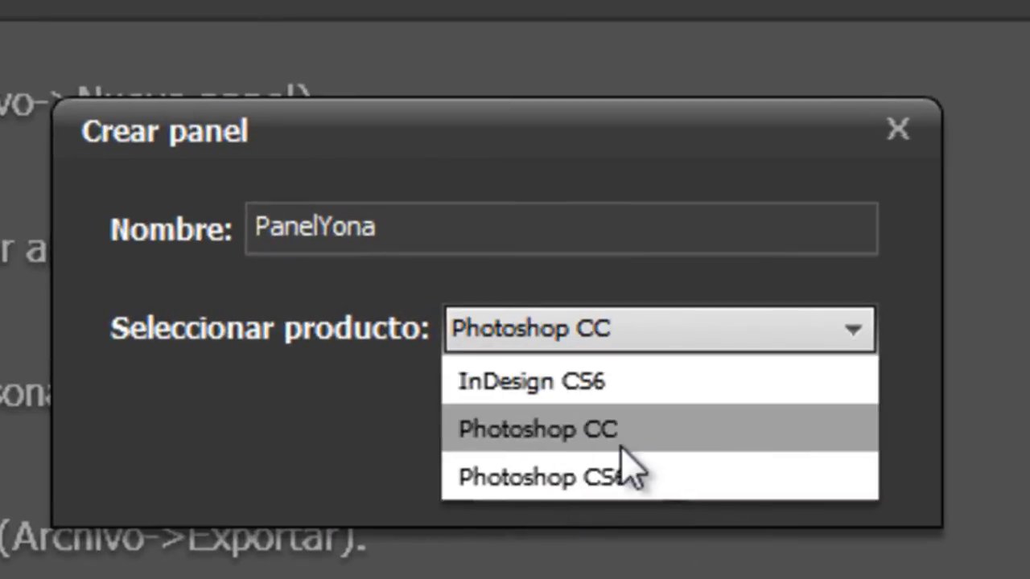
pyautogui.click(479, 489)
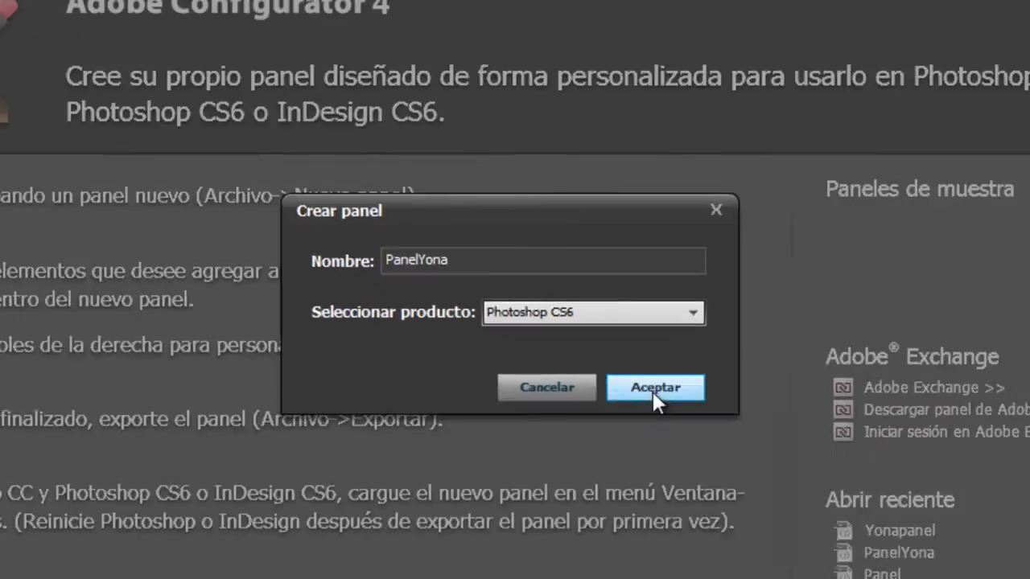
pyautogui.click(766, 476)
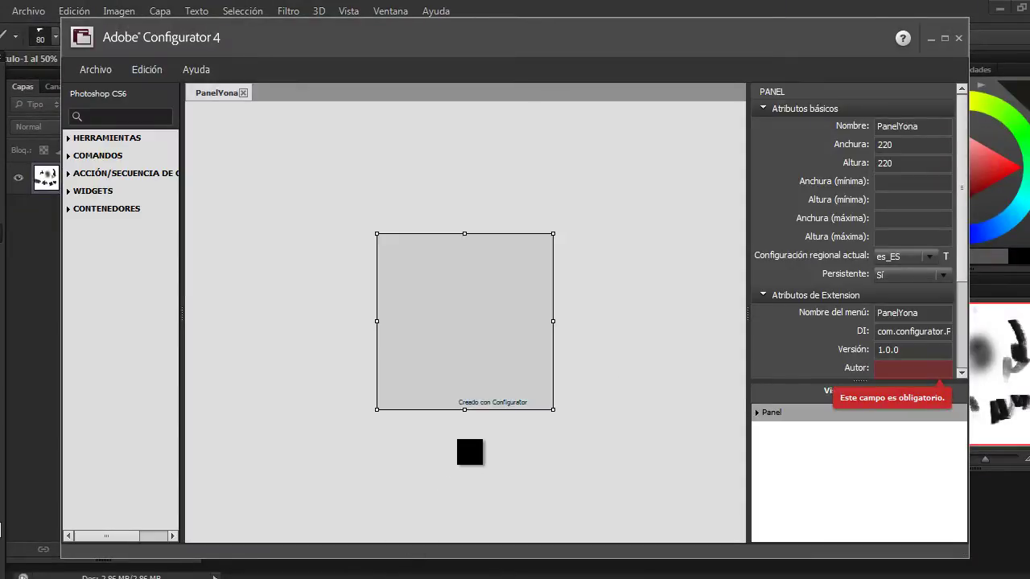
# - Drag the empty PanelYona's resize handle to reshape it into a wide 438 × 50 strip
pyautogui.moveTo(407, 519)
pyautogui.mouseDown()
pyautogui.moveTo(482, 317)
pyautogui.moveTo(317, 190)
pyautogui.mouseUp()
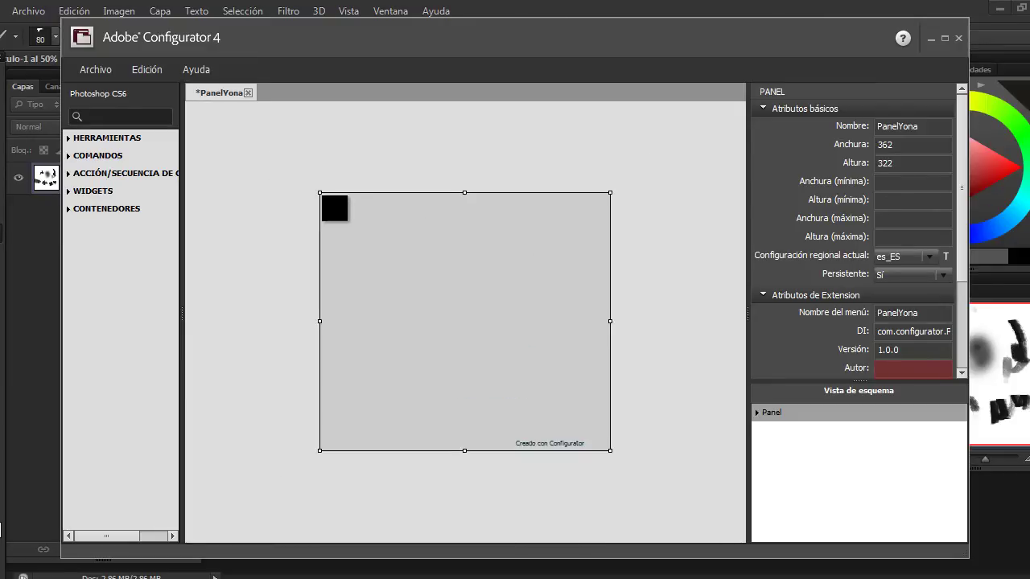
pyautogui.moveTo(317, 191)
pyautogui.mouseDown()
pyautogui.moveTo(339, 283)
pyautogui.moveTo(301, 303)
pyautogui.moveTo(270, 295)
pyautogui.moveTo(288, 301)
pyautogui.mouseUp()
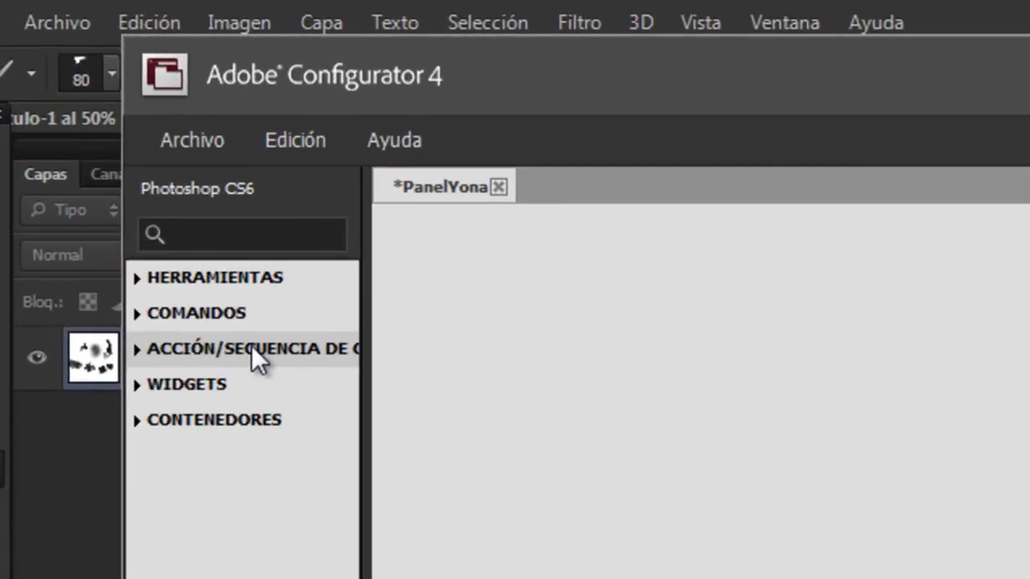
# - Add an Acción button from ACCIÓN/SECUENCIA DE COMANDOS, set panel height to 54, and widen the button
pyautogui.click(157, 348)
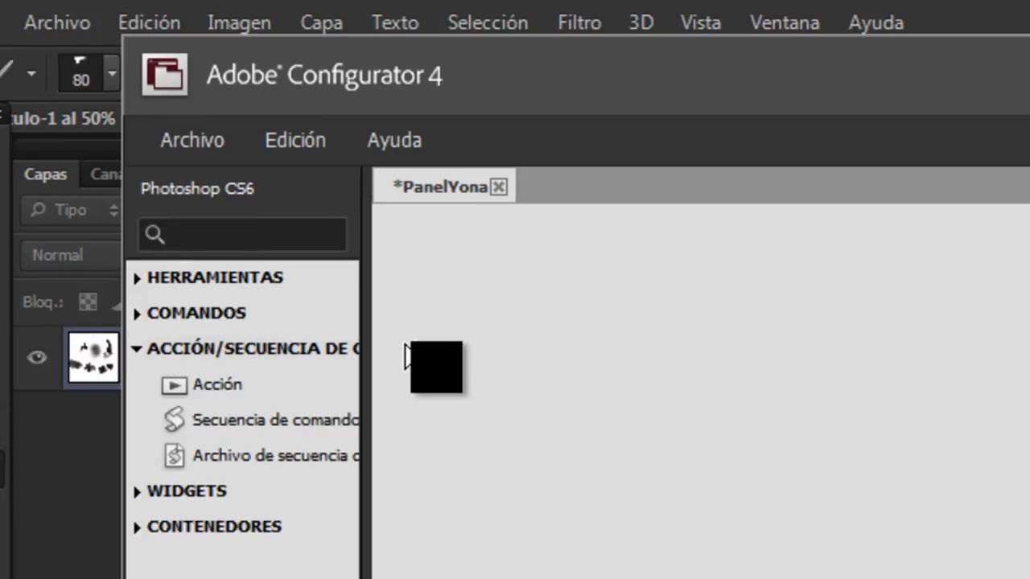
pyautogui.moveTo(362, 325); pyautogui.dragTo(441, 332)
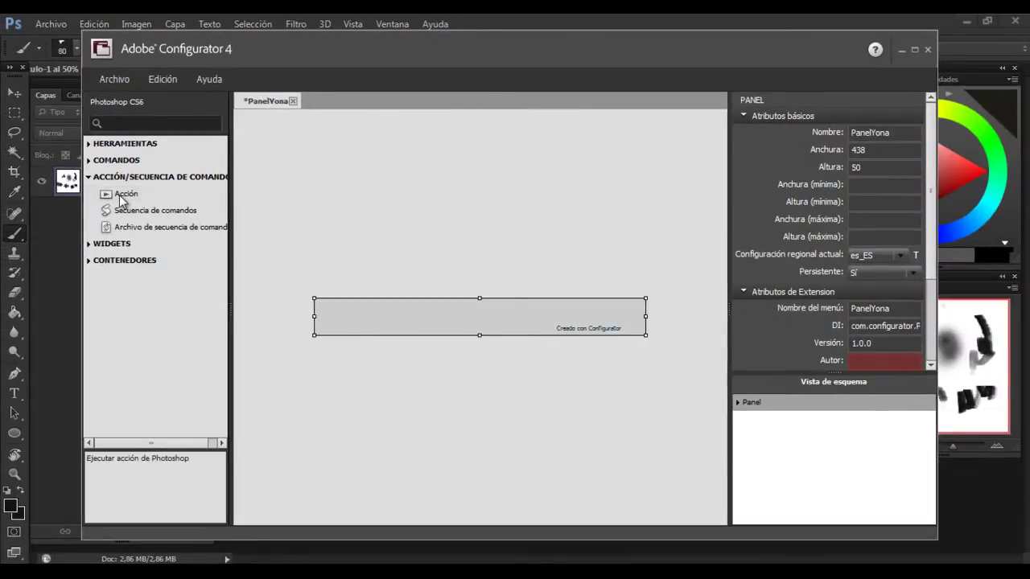
pyautogui.moveTo(121, 199)
pyautogui.mouseDown()
pyautogui.moveTo(229, 218)
pyautogui.moveTo(327, 317)
pyautogui.moveTo(346, 322)
pyautogui.mouseUp()
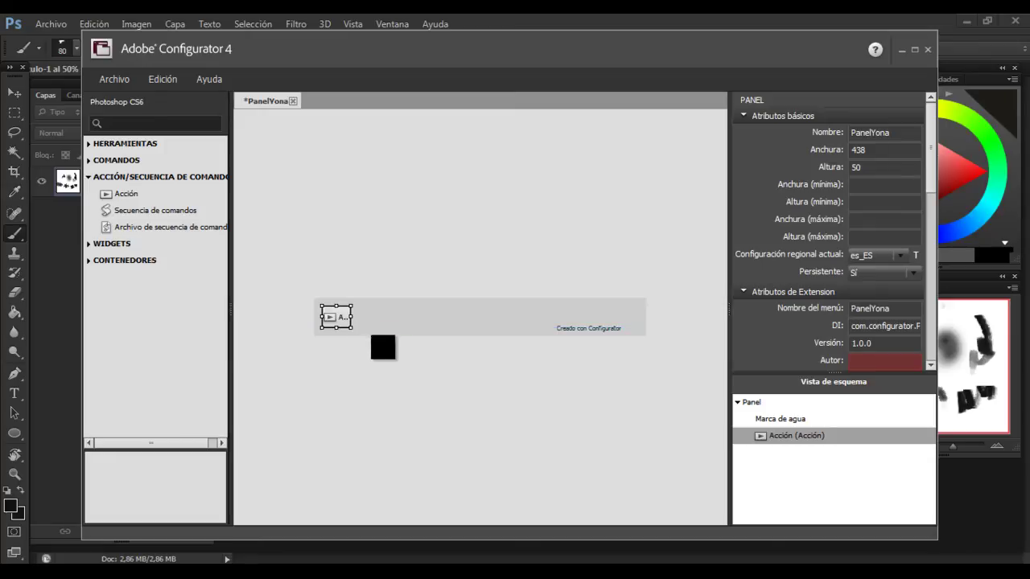
pyautogui.click(376, 330)
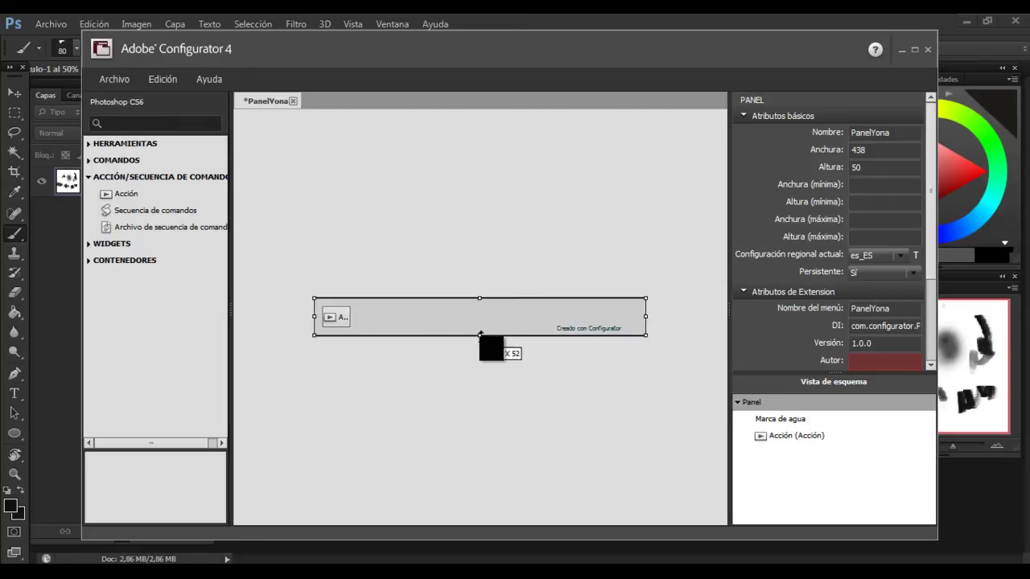
pyautogui.moveTo(481, 334); pyautogui.dragTo(481, 337)
pyautogui.click(345, 317)
pyautogui.moveTo(351, 326); pyautogui.dragTo(352, 328)
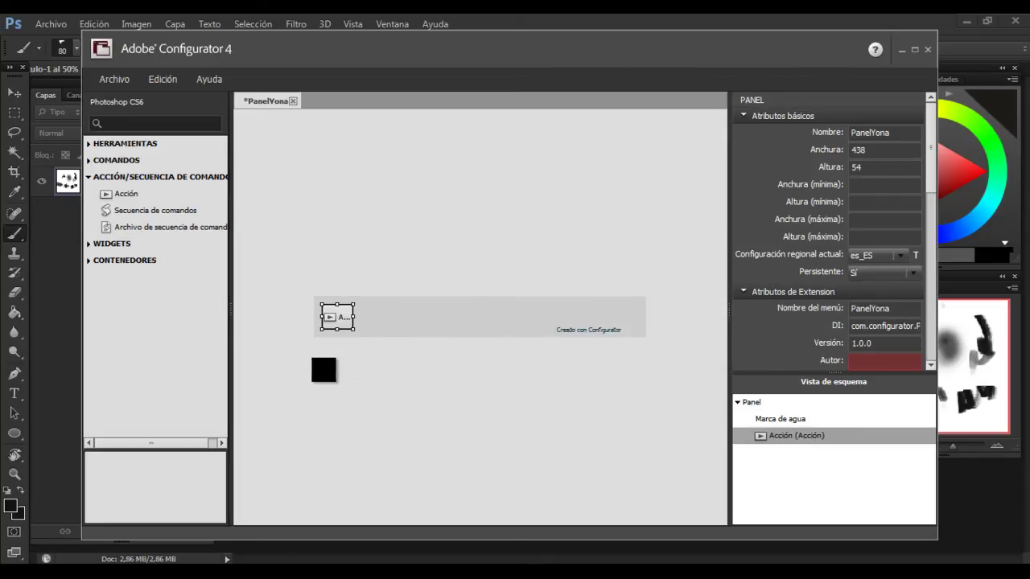
# - Back in Photoshop, switch the brush preset picker to large thumbnails and enlarge it
pyautogui.click(798, 19)
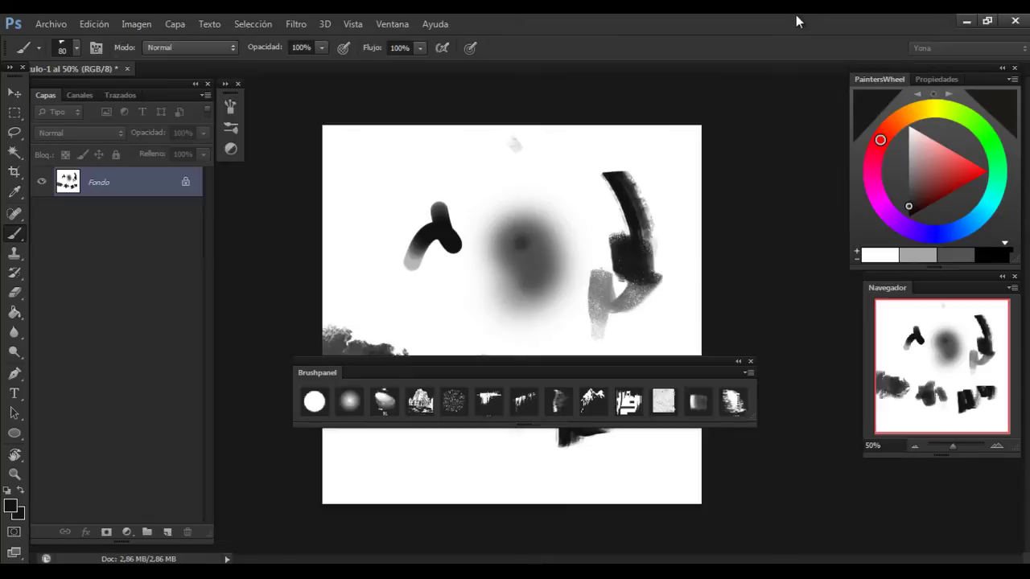
pyautogui.moveTo(655, 367); pyautogui.dragTo(858, 468)
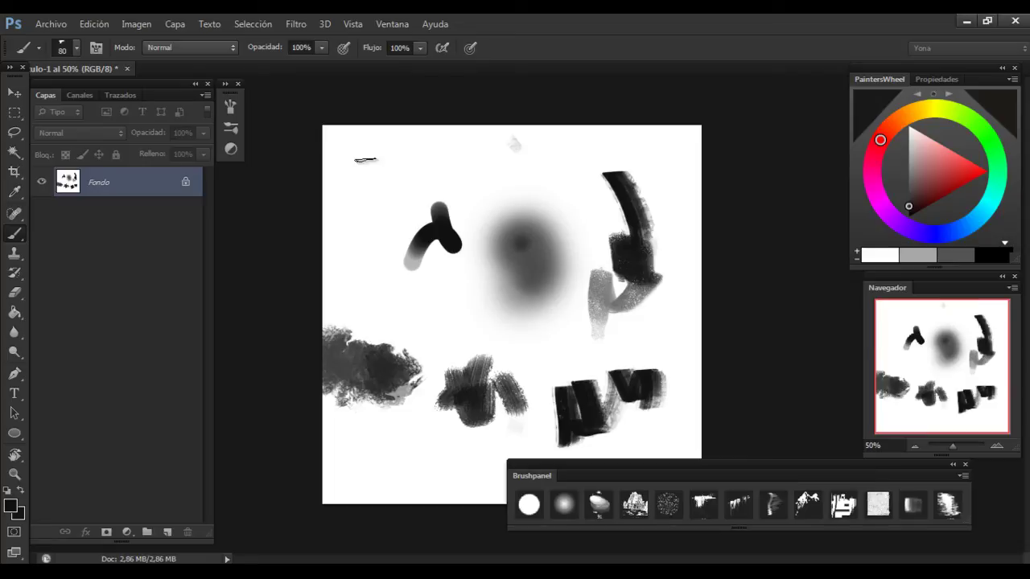
pyautogui.rightClick(332, 130)
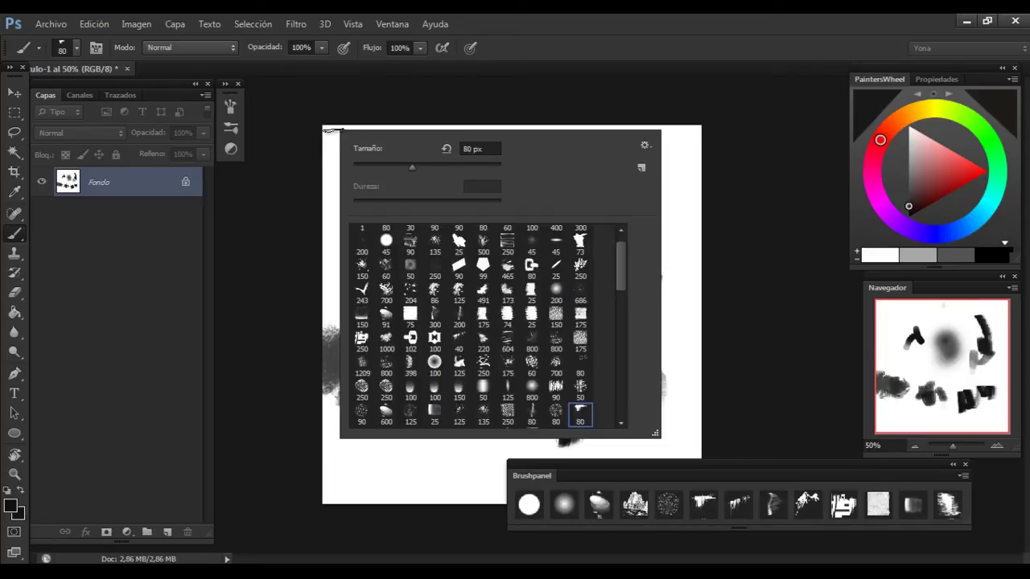
pyautogui.click(645, 146)
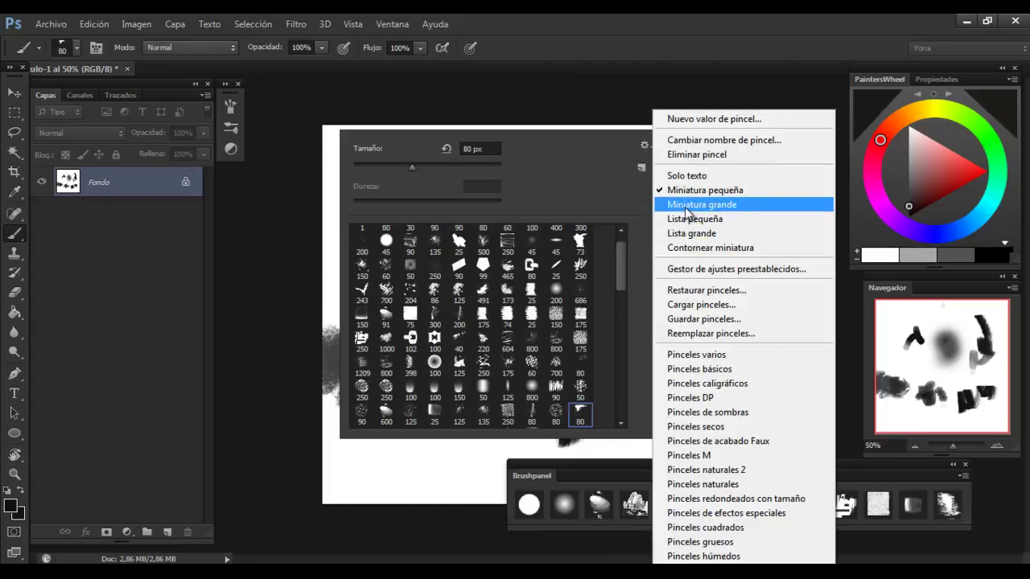
pyautogui.click(686, 208)
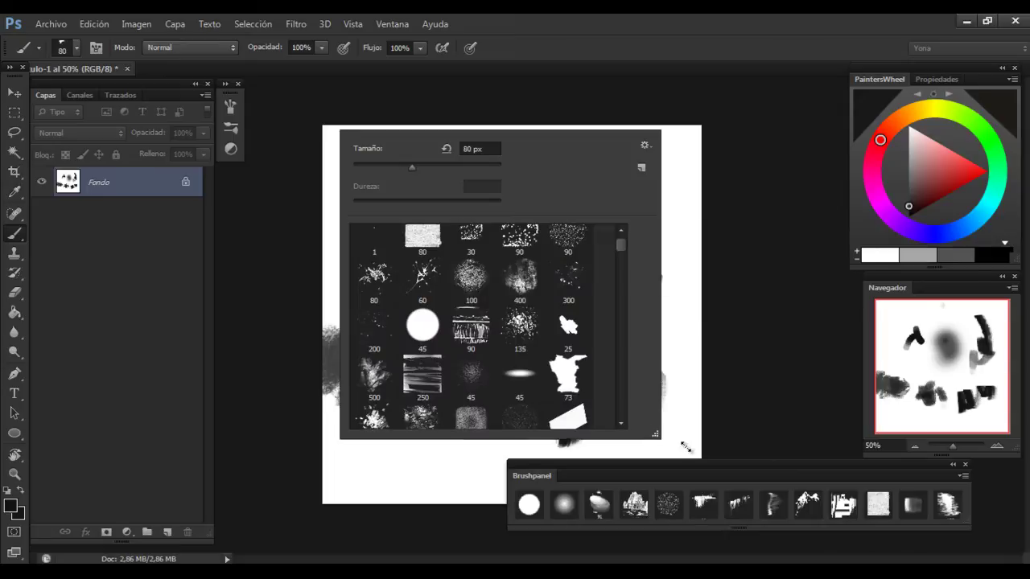
pyautogui.moveTo(659, 439); pyautogui.dragTo(849, 564)
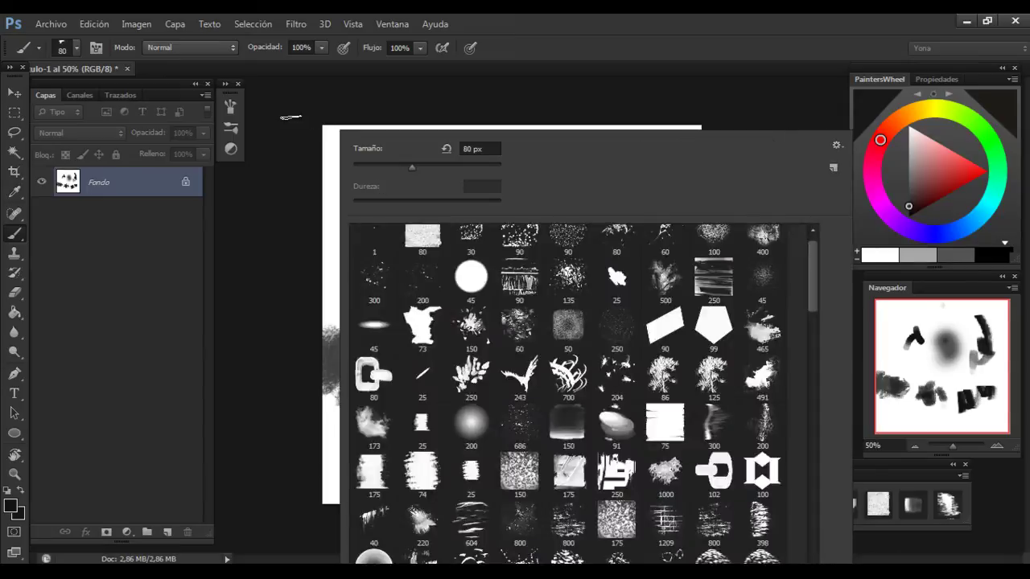
# - Pick a brush from the preset picker and test it with a short stroke on the canvas
pyautogui.rightClick(296, 117)
pyautogui.click(523, 186)
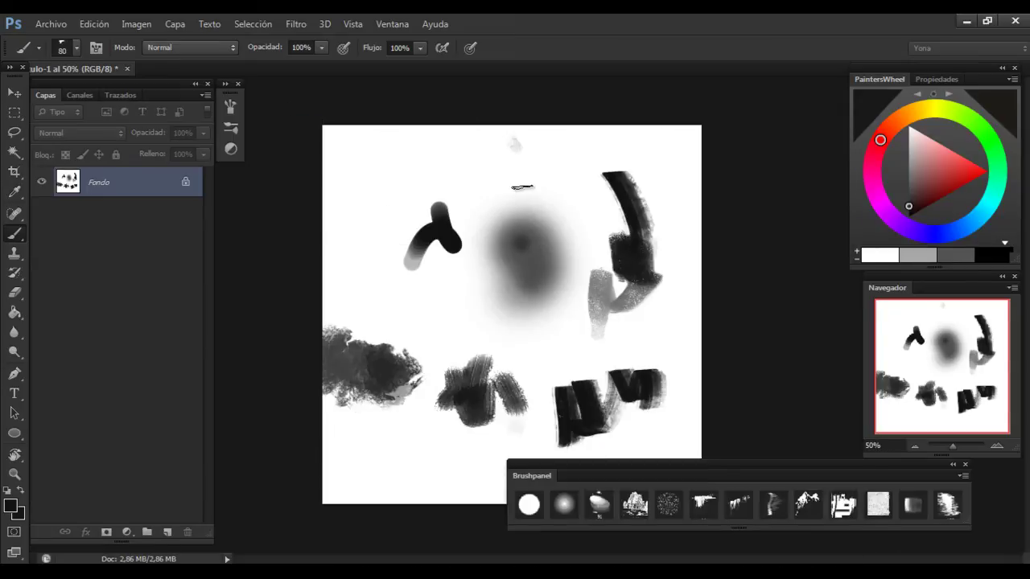
pyautogui.scroll(3, 523, 186)
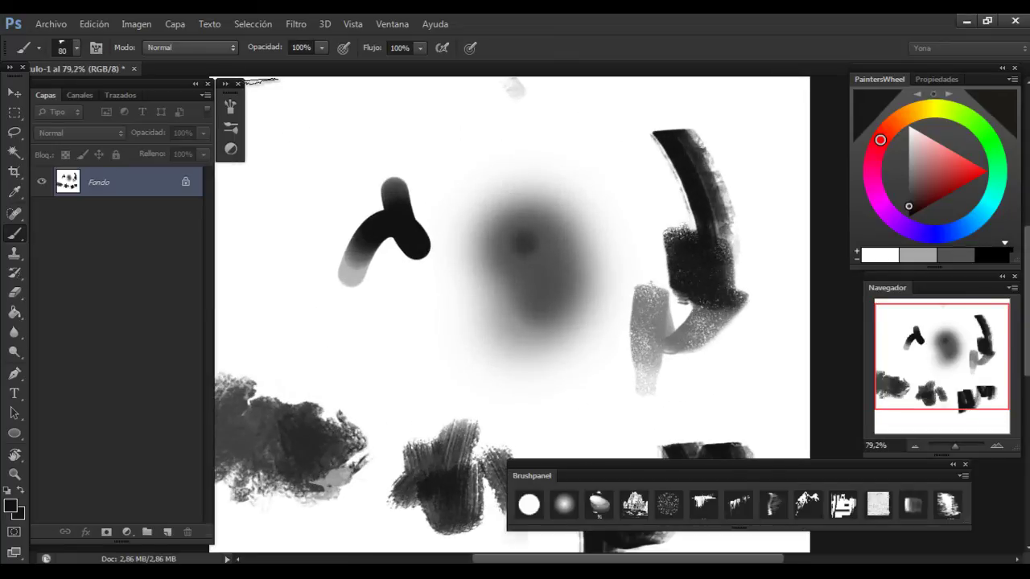
pyautogui.rightClick(268, 82)
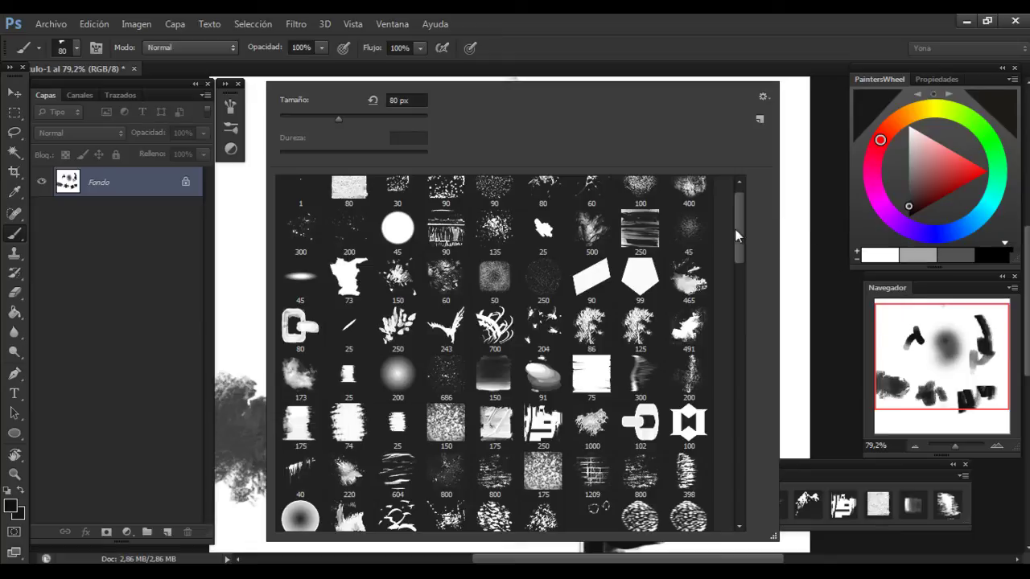
pyautogui.moveTo(745, 228); pyautogui.dragTo(745, 232)
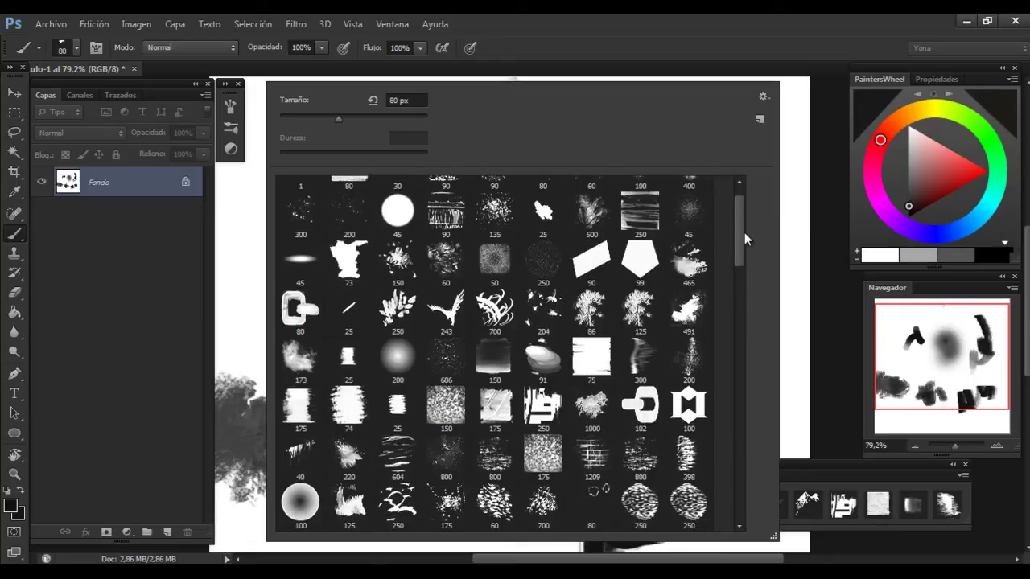
pyautogui.click(241, 191)
pyautogui.scroll(-3, 253, 198)
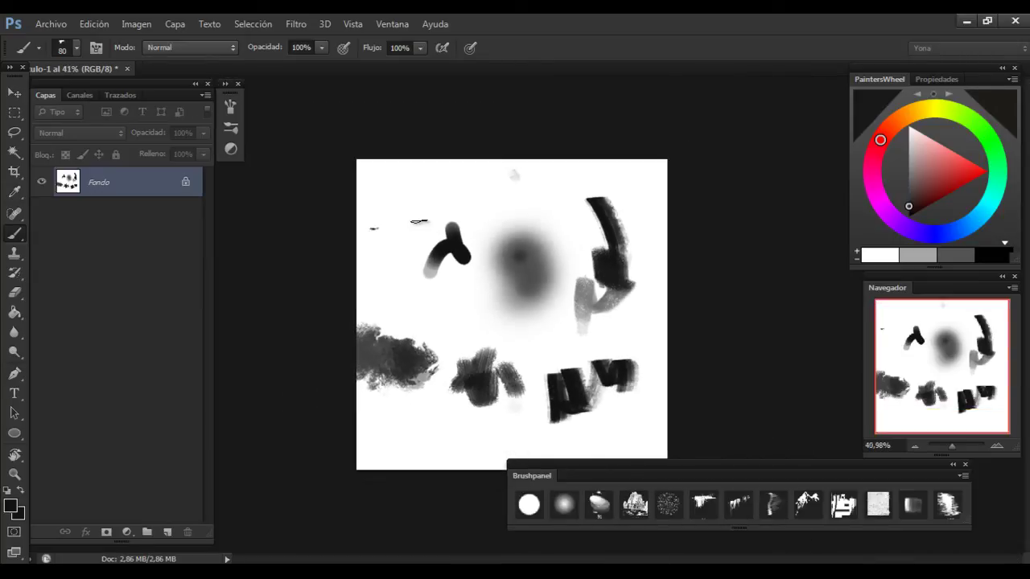
pyautogui.scroll(1, 419, 221)
# - Paste the brush presets screenshot as a new layer and shift it across the canvas
pyautogui.hotkey('ctrl', 'v')
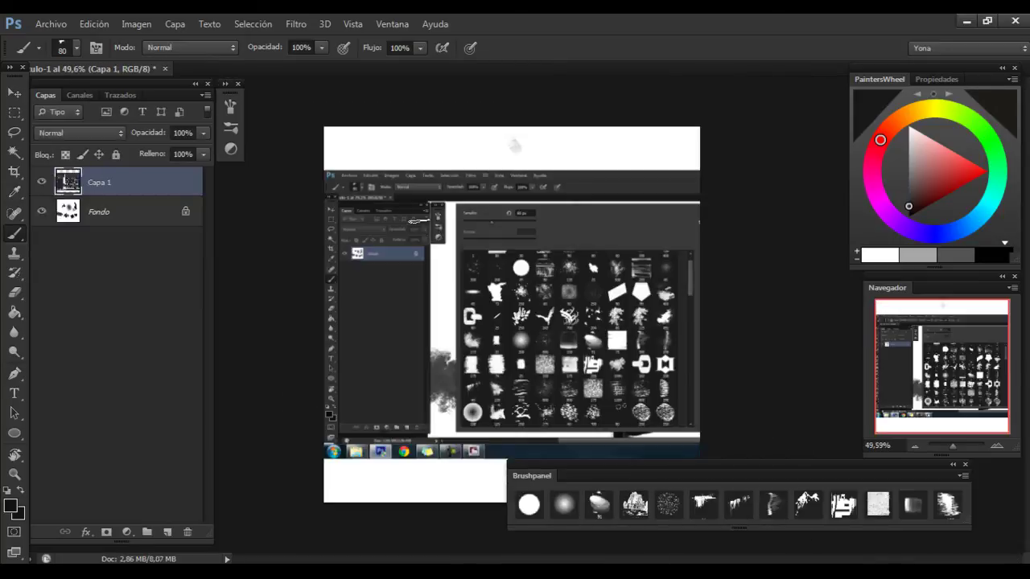
pyautogui.scroll(2, 483, 277)
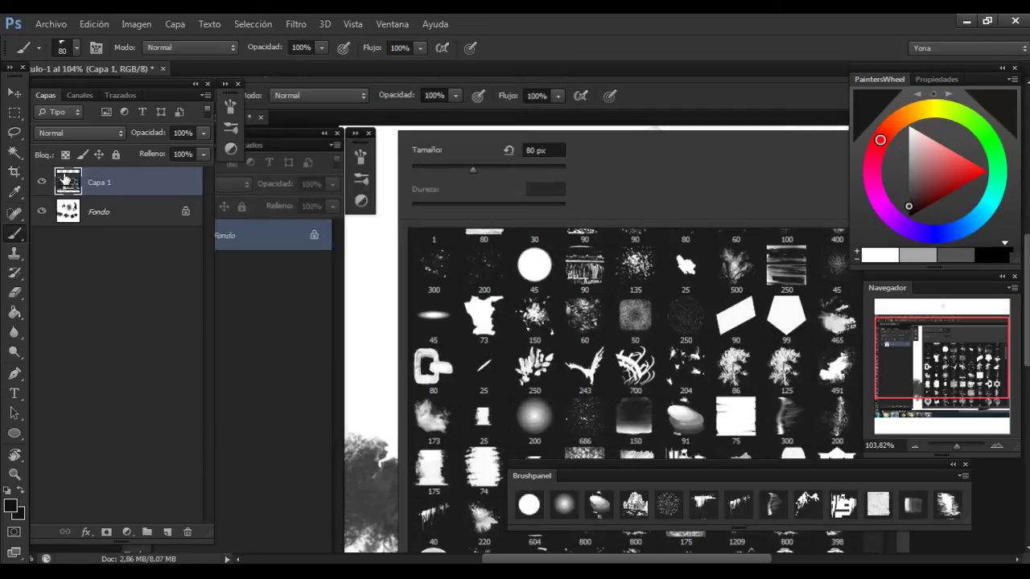
pyautogui.click(14, 94)
pyautogui.moveTo(241, 193)
pyautogui.mouseDown()
pyautogui.moveTo(298, 221)
pyautogui.moveTo(297, 190)
pyautogui.mouseUp()
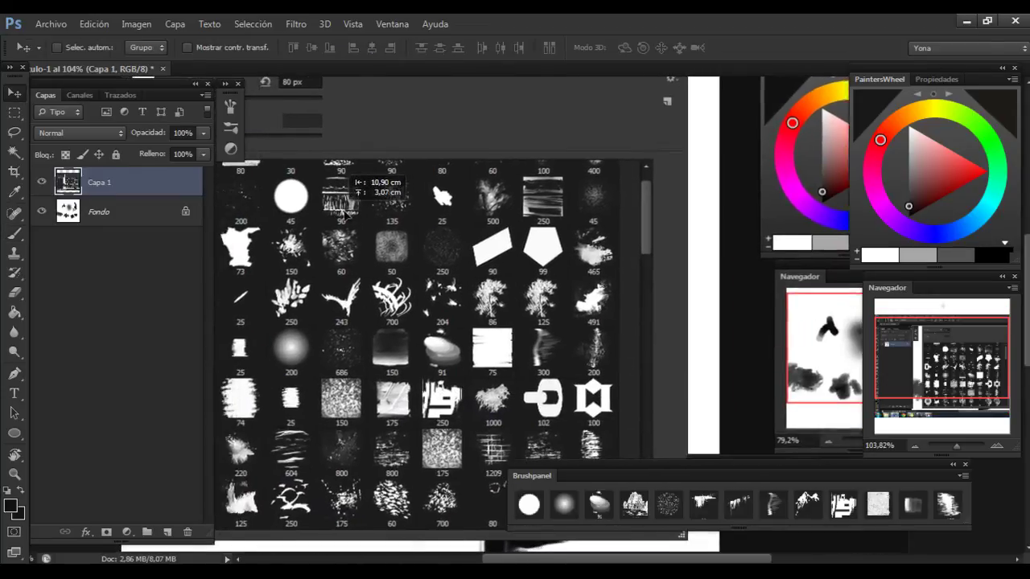
# - Draw a rectangular marquee selection around the 91 brush thumbnail
pyautogui.click(15, 114)
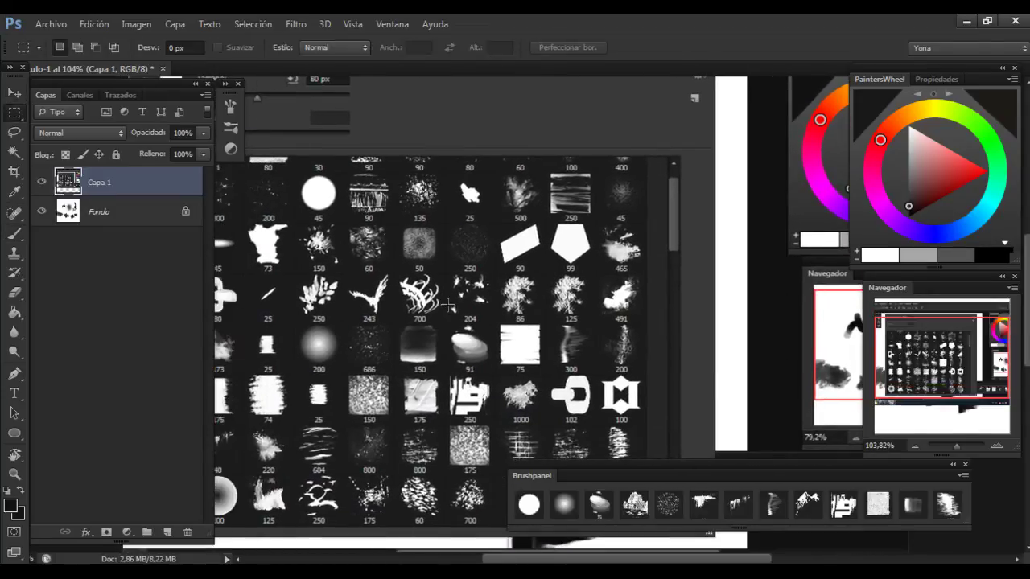
pyautogui.scroll(-1, 480, 310)
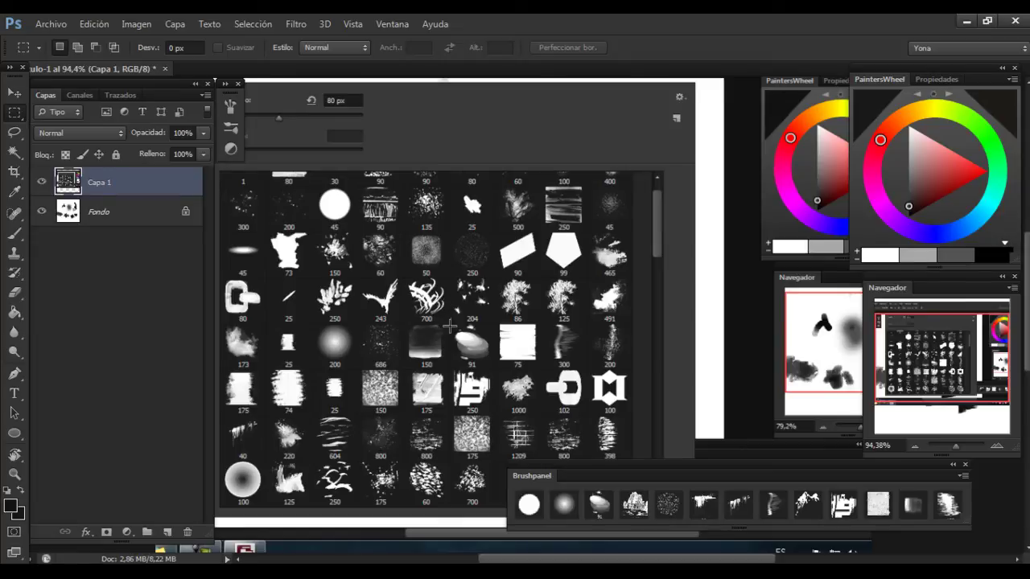
pyautogui.moveTo(448, 323); pyautogui.dragTo(493, 367)
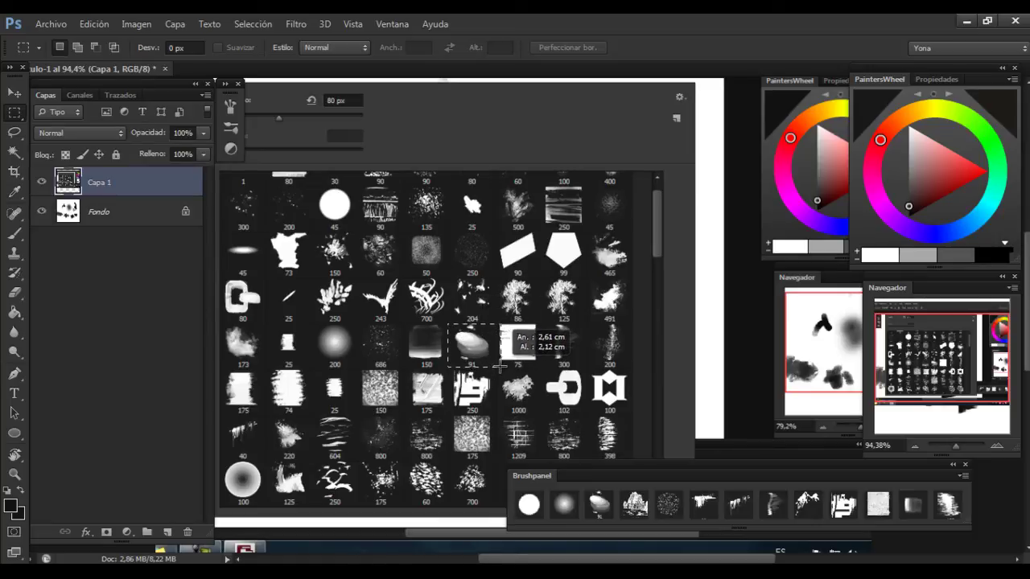
pyautogui.moveTo(493, 368); pyautogui.dragTo(493, 369)
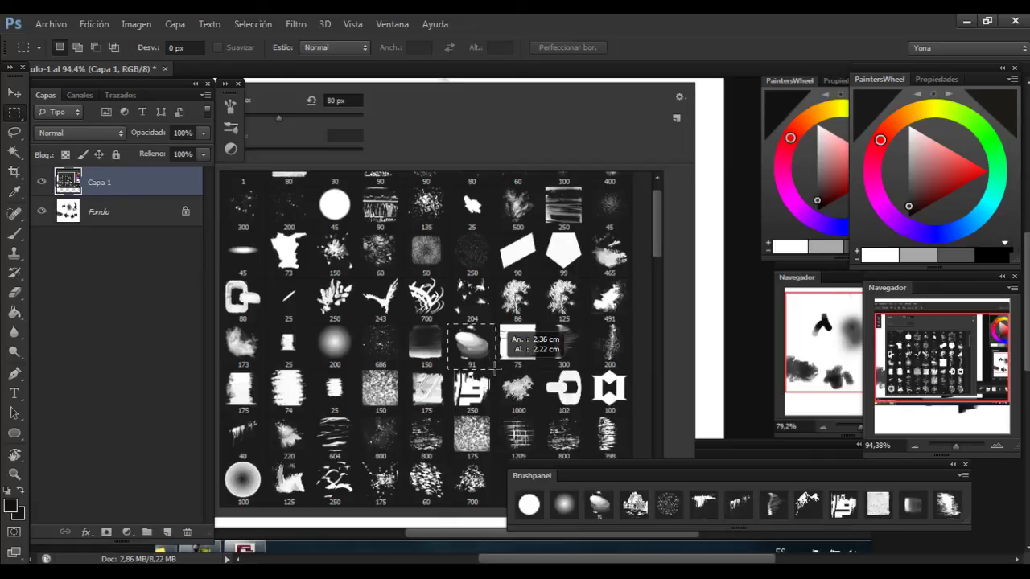
pyautogui.moveTo(492, 369); pyautogui.dragTo(495, 372)
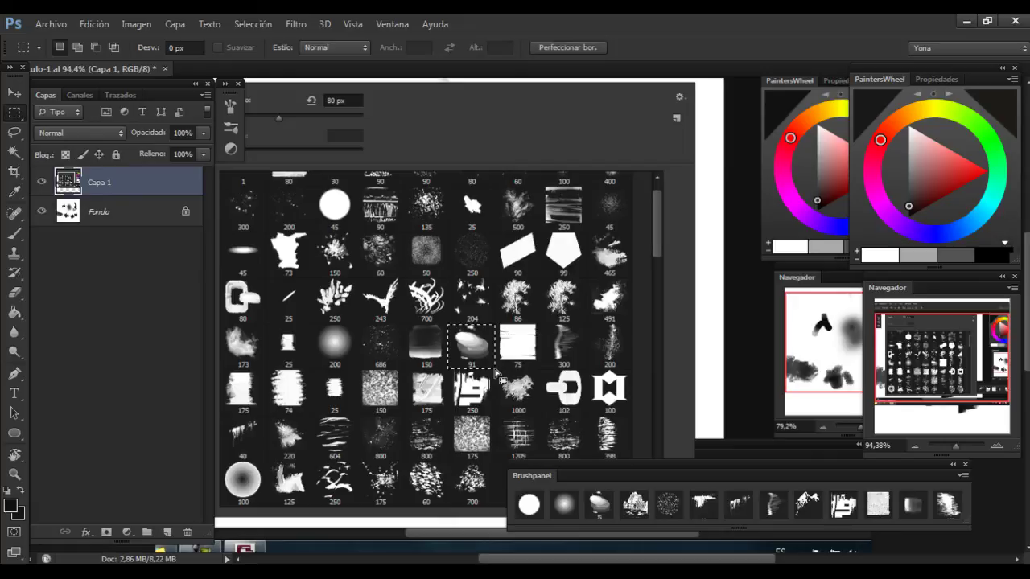
# - Create a new 50 × 50 px document via Archivo > Nuevo and float it in its own window
pyautogui.click(48, 25)
pyautogui.click(53, 41)
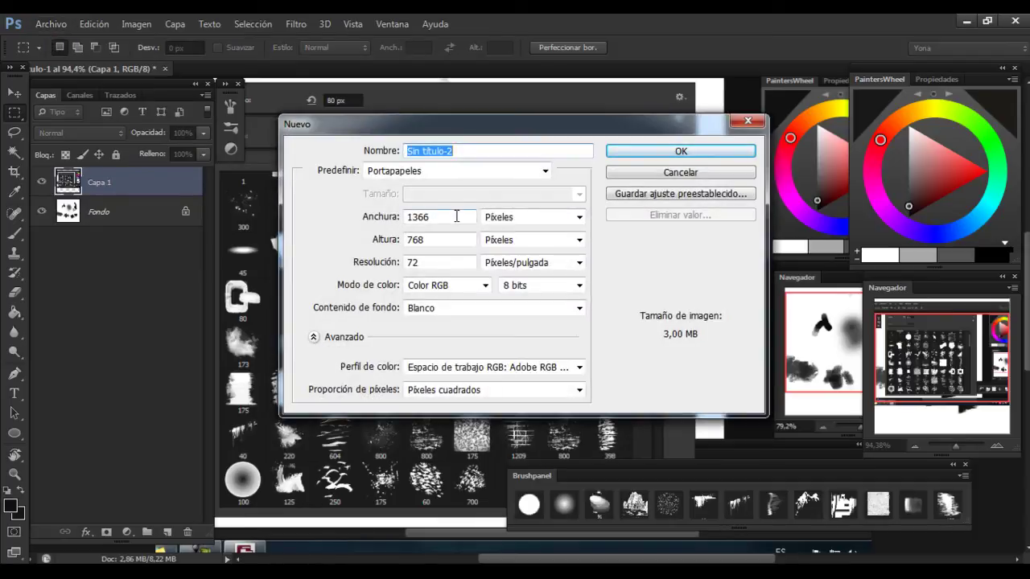
pyautogui.moveTo(442, 216); pyautogui.dragTo(328, 217)
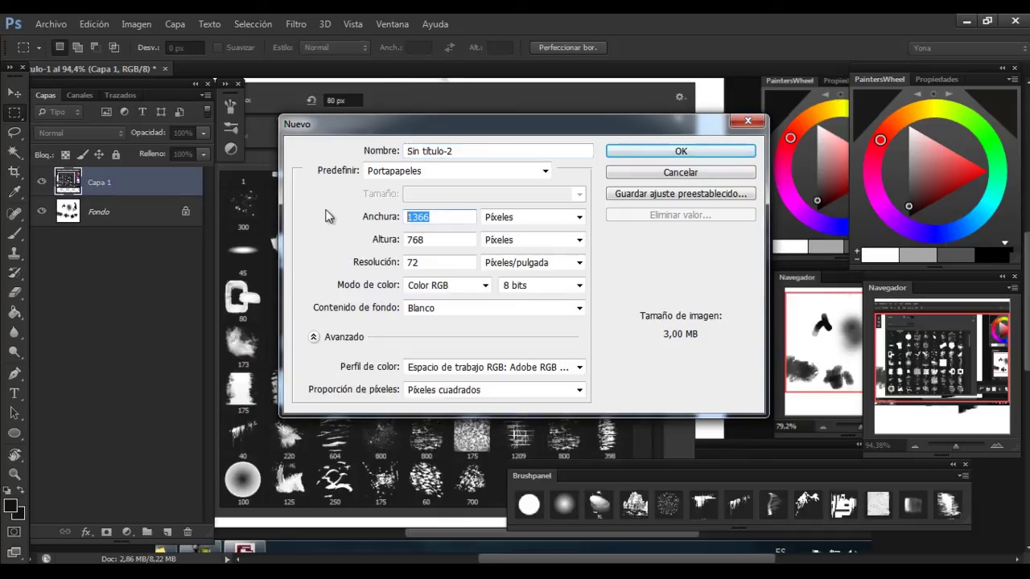
pyautogui.write('50')
pyautogui.moveTo(434, 239); pyautogui.dragTo(324, 250)
pyautogui.write('50')
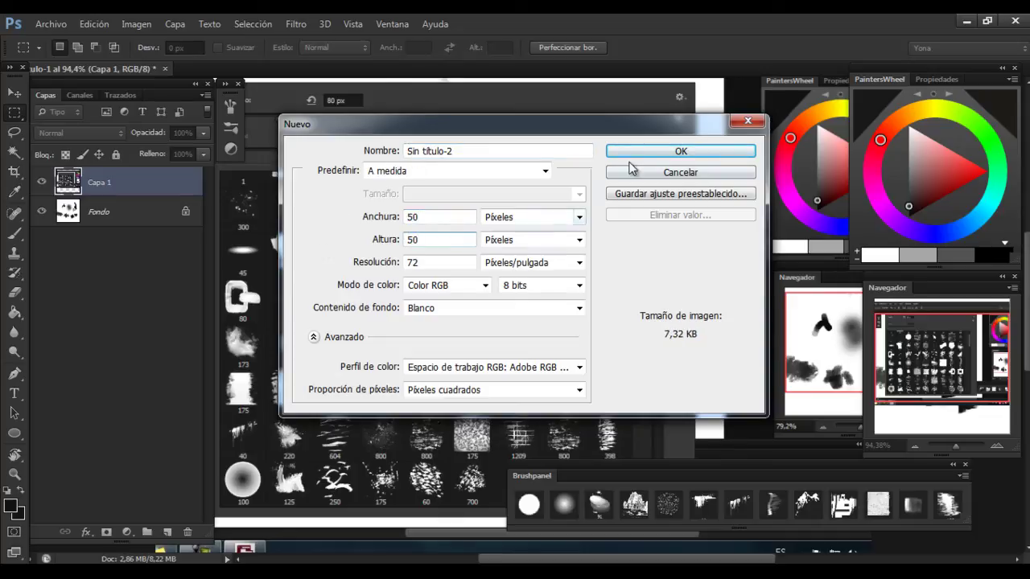
pyautogui.press('Tab')
pyautogui.click(626, 157)
pyautogui.moveTo(228, 70)
pyautogui.mouseDown()
pyautogui.moveTo(472, 148)
pyautogui.moveTo(494, 136)
pyautogui.mouseUp()
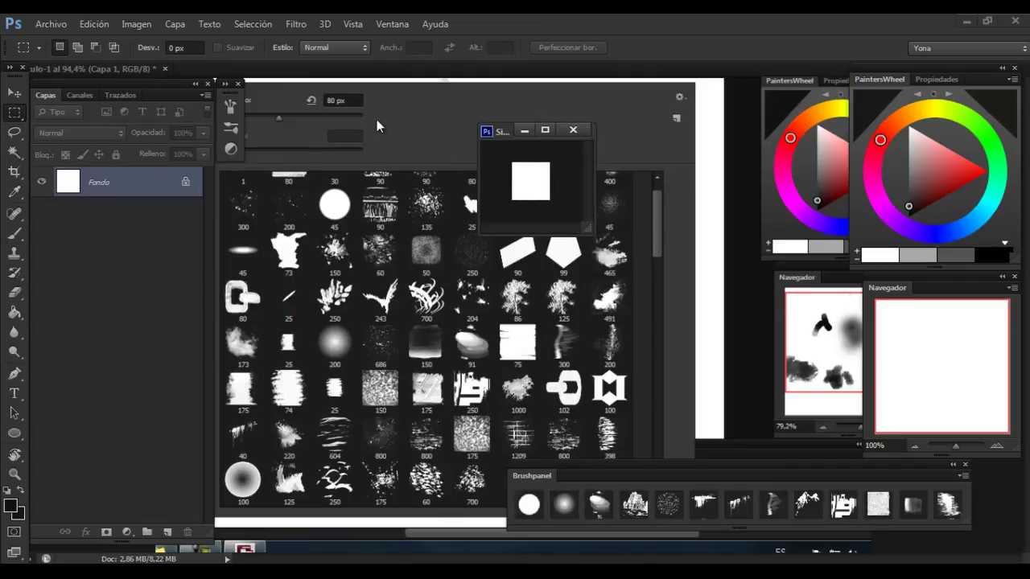
pyautogui.hotkey('ctrl', 'v')
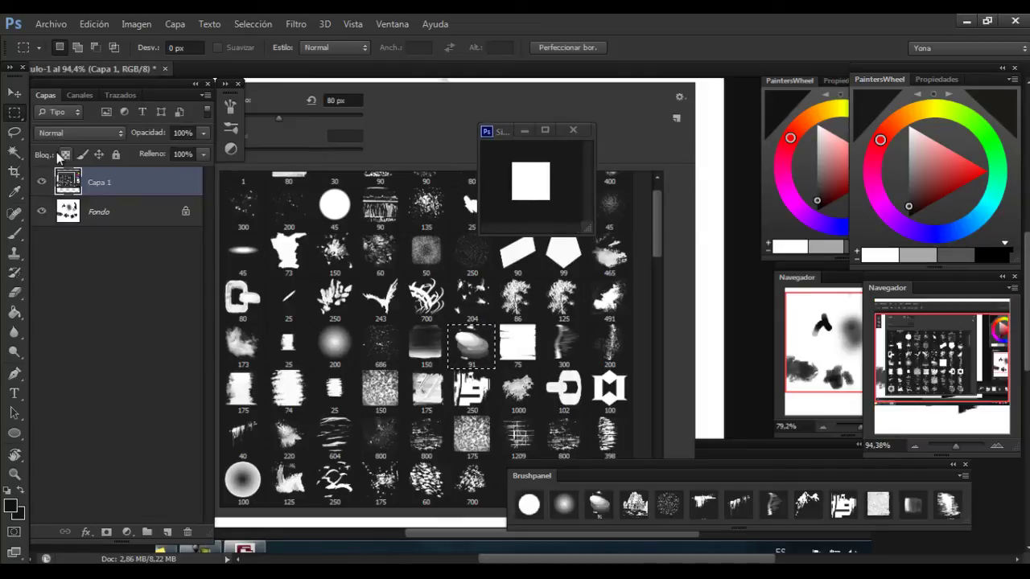
# - Paste the copied 91 brush image into the small 50 × 50 document
pyautogui.rightClick(15, 119)
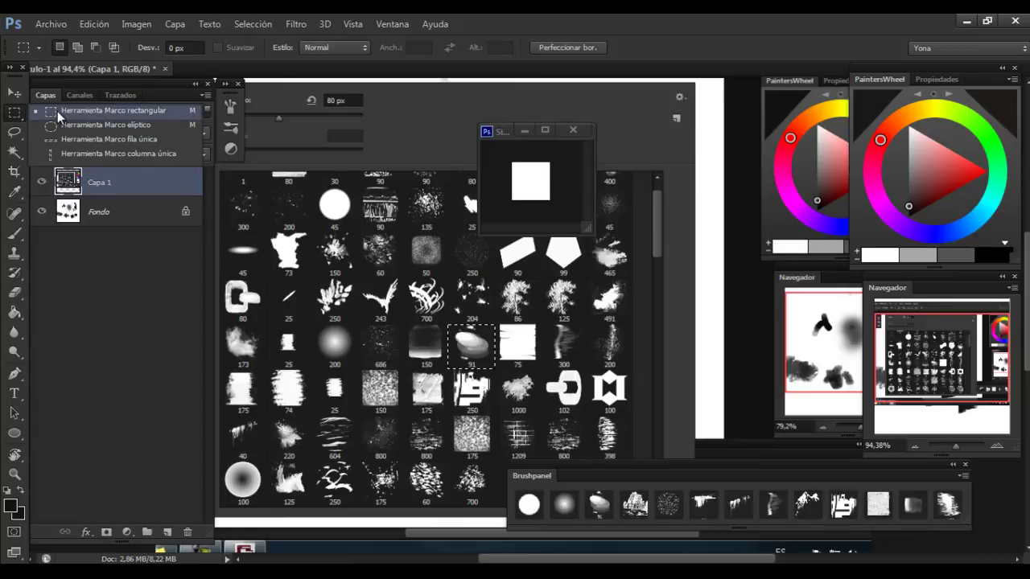
pyautogui.click(60, 110)
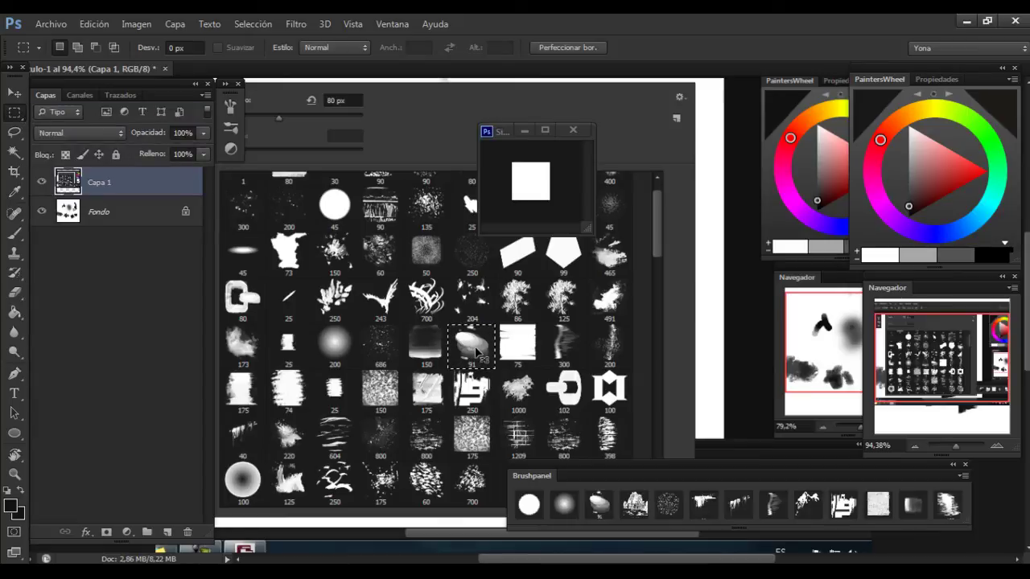
pyautogui.click(497, 133)
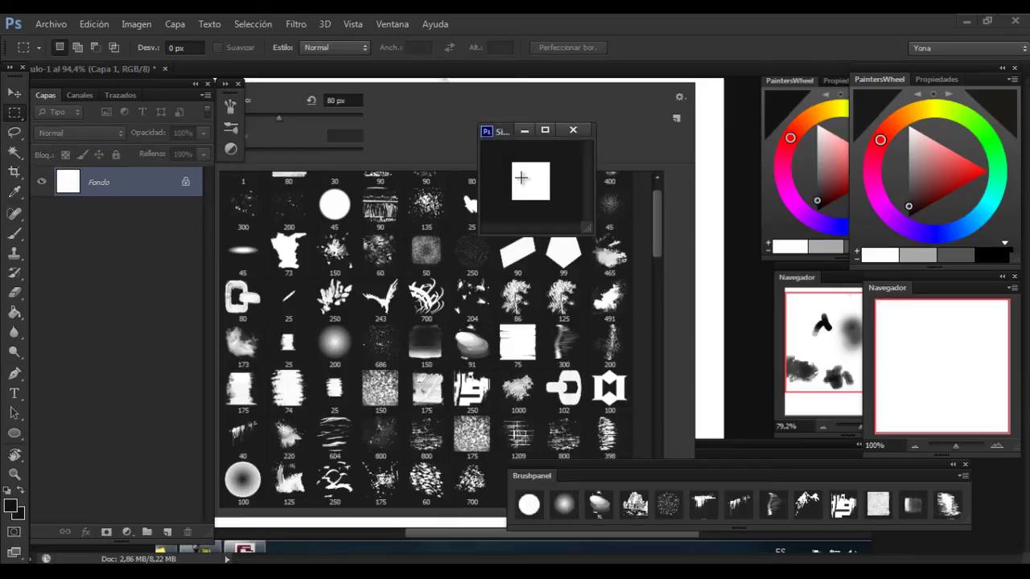
pyautogui.moveTo(501, 137); pyautogui.dragTo(464, 127)
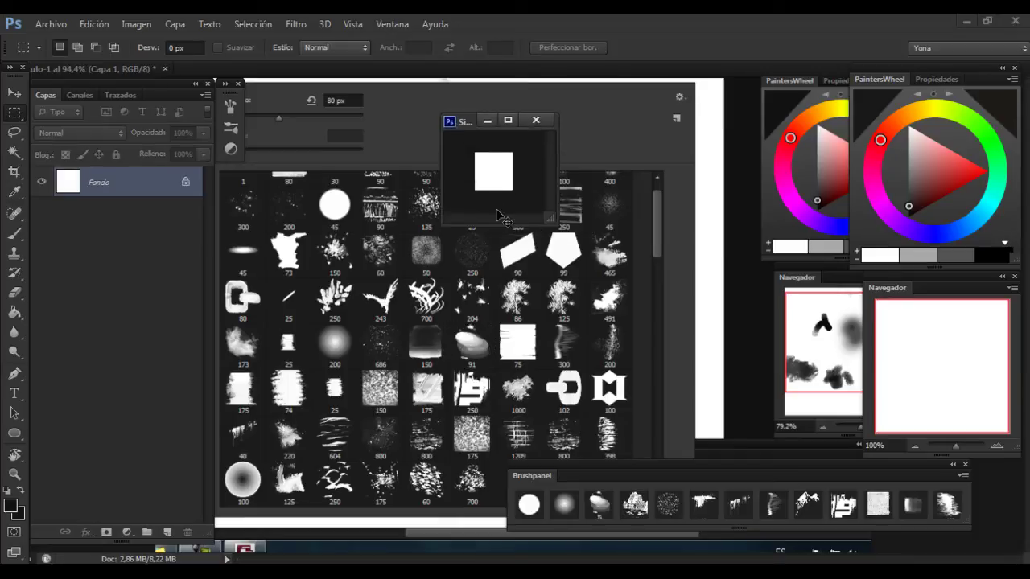
pyautogui.hotkey('ctrl', 'v')
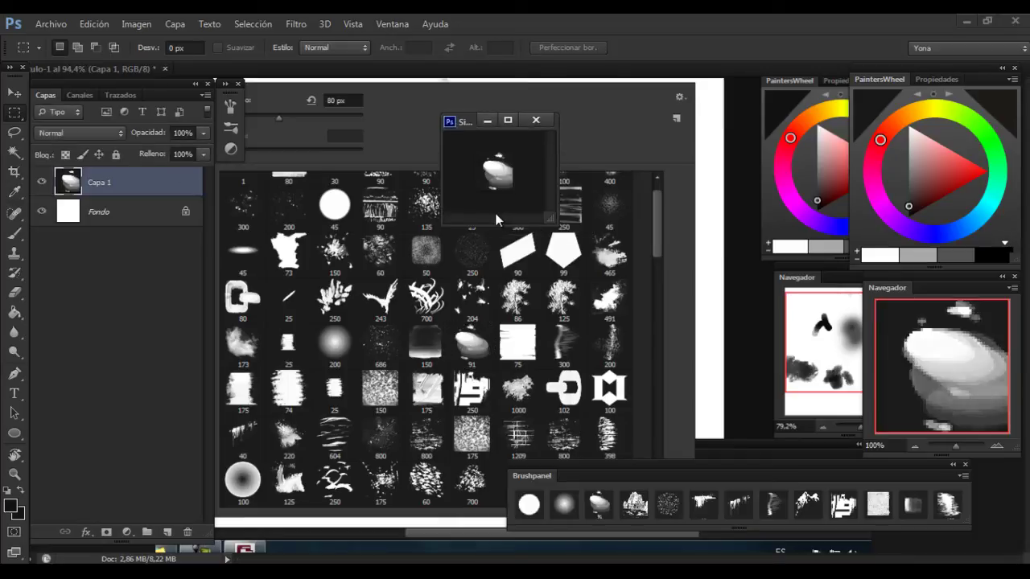
# - Scale the pasted brush image down to about 80% with Free Transform and commit
pyautogui.hotkey('ctrl', 't')
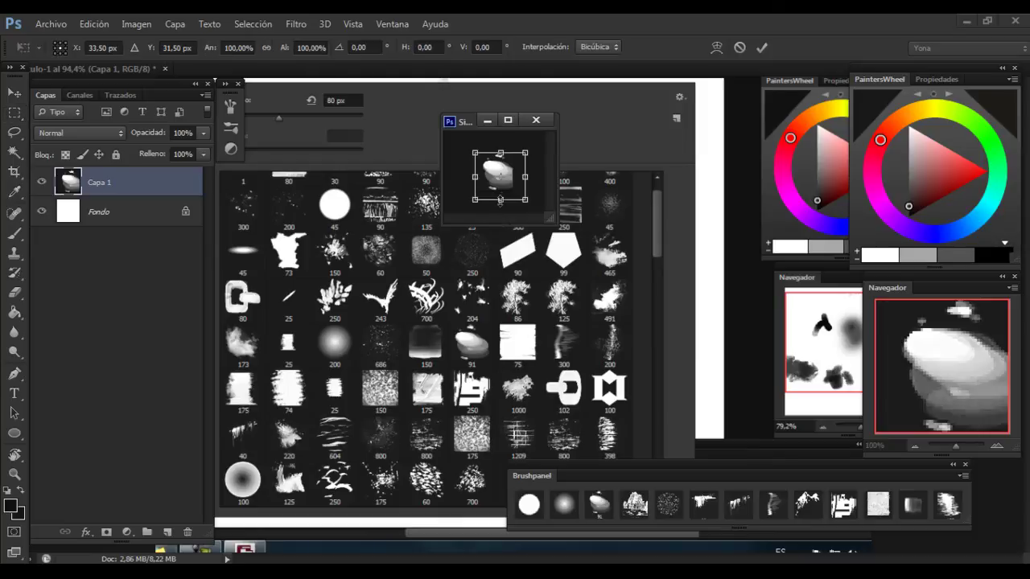
pyautogui.moveTo(524, 199); pyautogui.dragTo(515, 191)
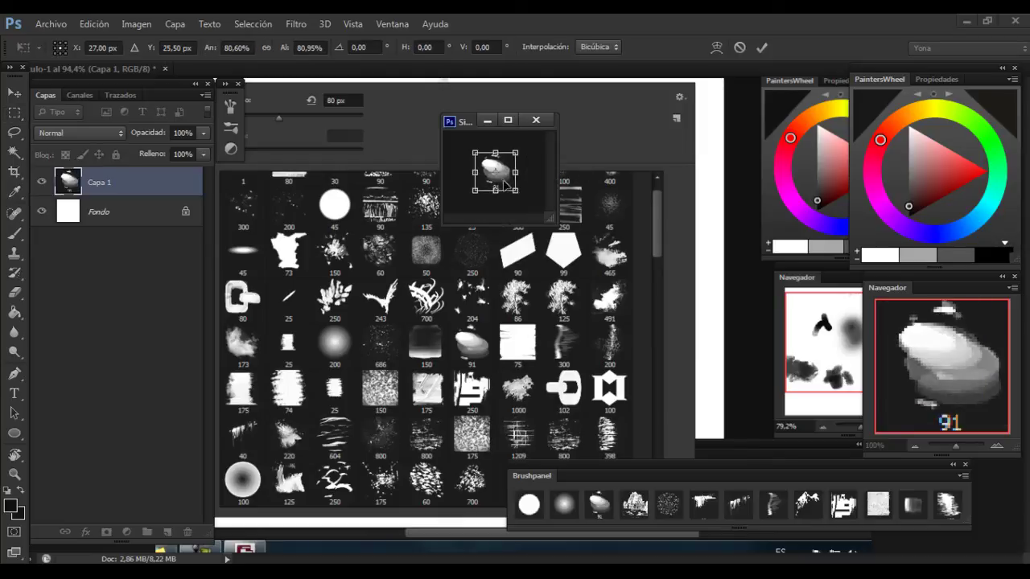
pyautogui.press('Return')
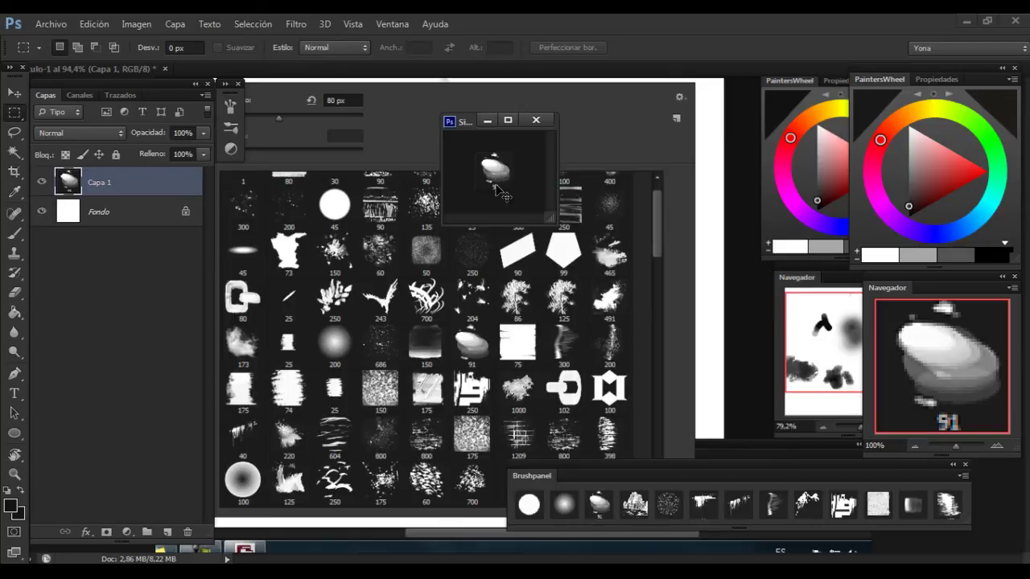
pyautogui.hotkey('ctrl', 't')
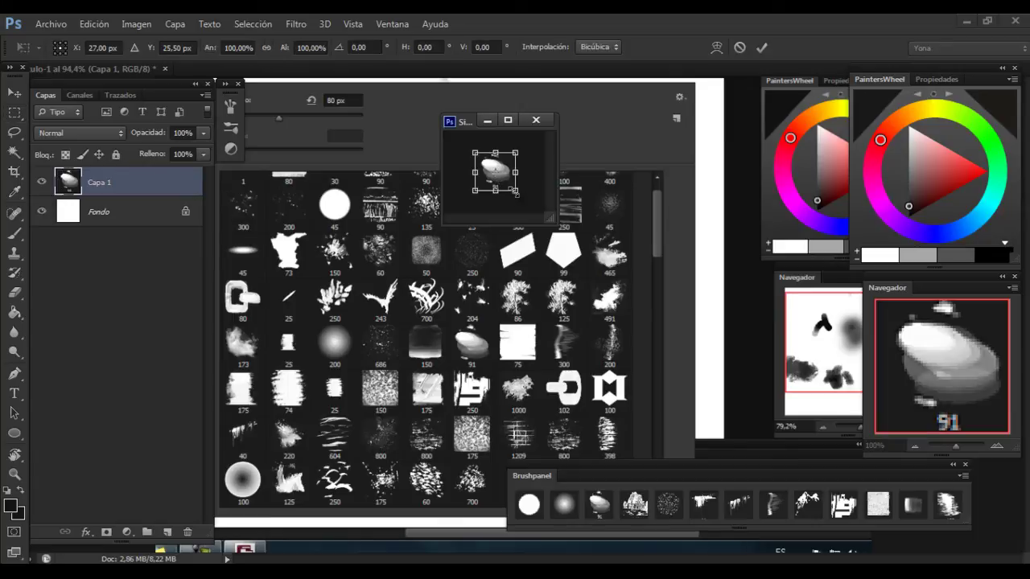
pyautogui.press('Return')
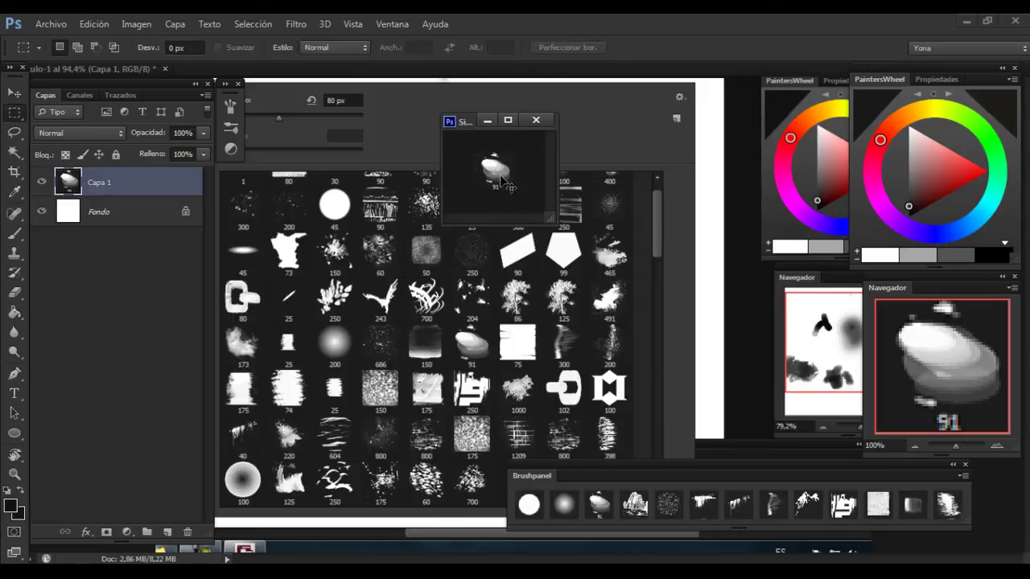
pyautogui.scroll(3, 499, 177)
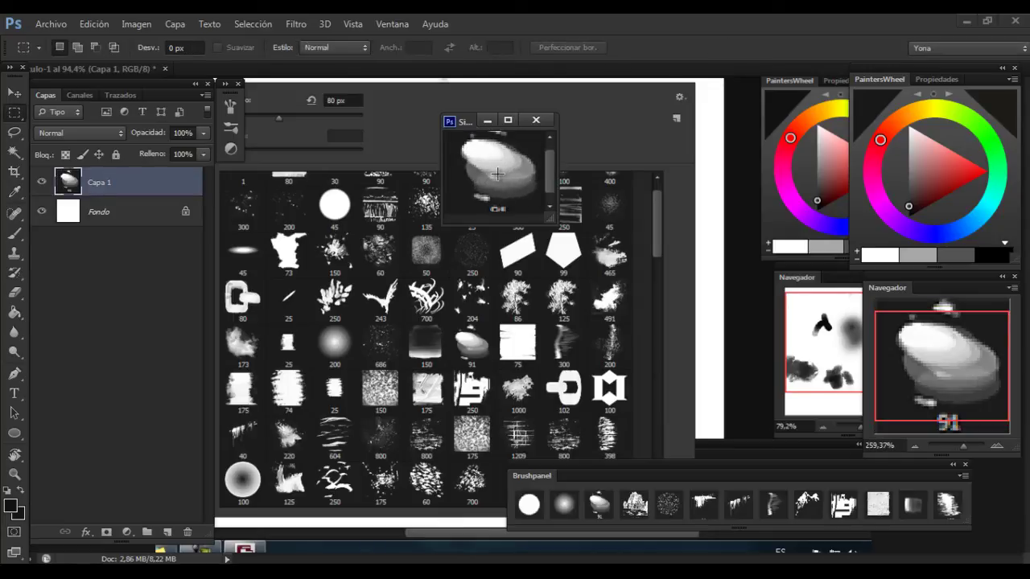
# - Paint a test stroke with the Brush tool, then zoom out and move the window left
pyautogui.press('b')
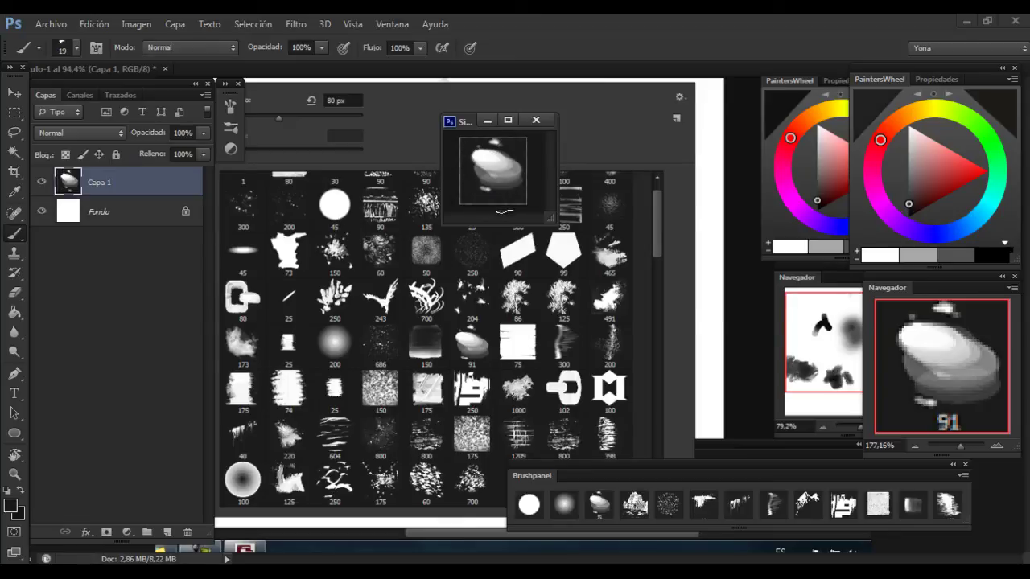
pyautogui.scroll(-2, 499, 205)
pyautogui.scroll(2, 492, 206)
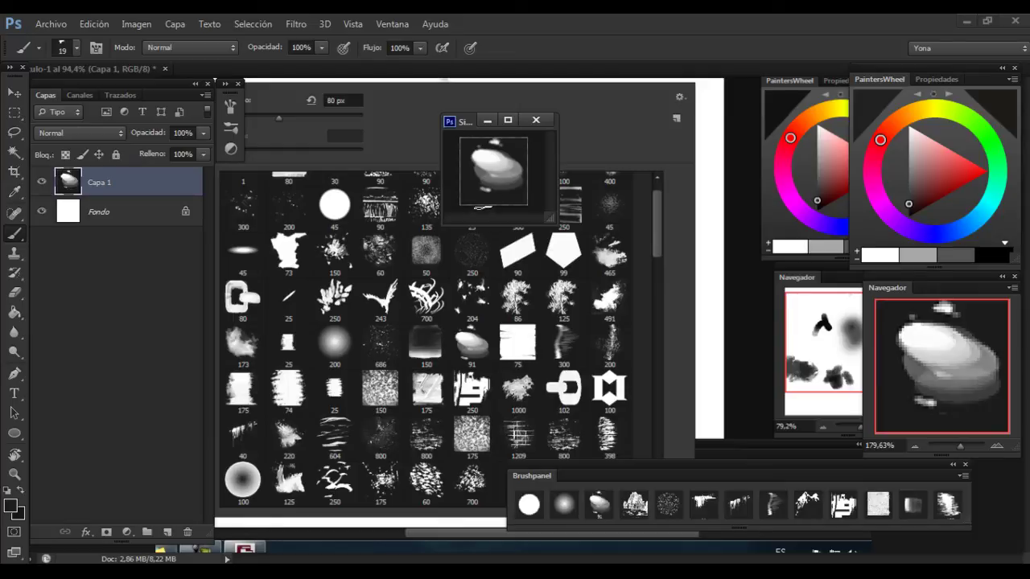
pyautogui.moveTo(483, 161); pyautogui.dragTo(479, 141)
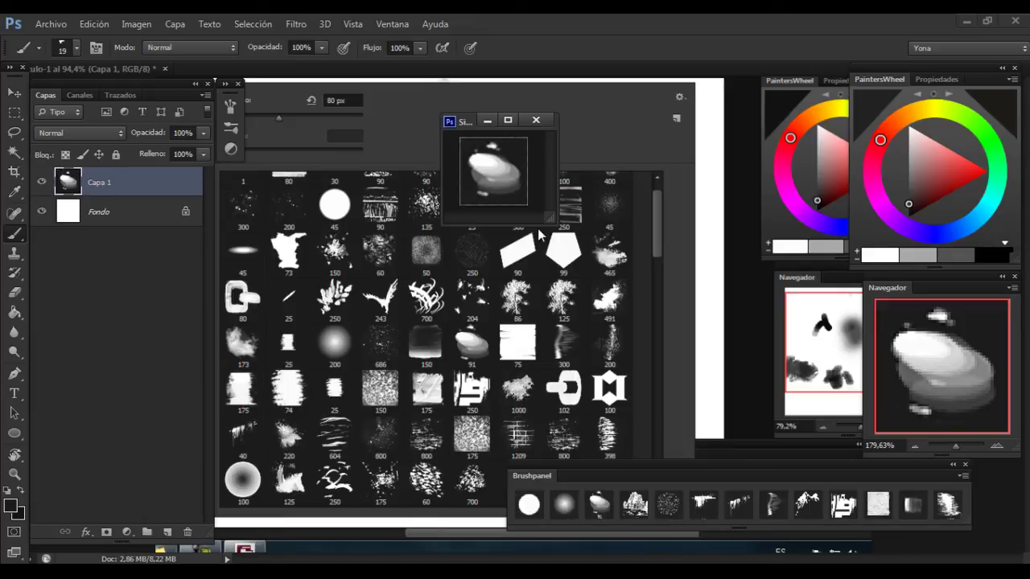
pyautogui.keyDown('alt'); pyautogui.click(504, 177); pyautogui.keyUp('alt')
pyautogui.keyDown('alt'); pyautogui.click(504, 176); pyautogui.keyUp('alt')
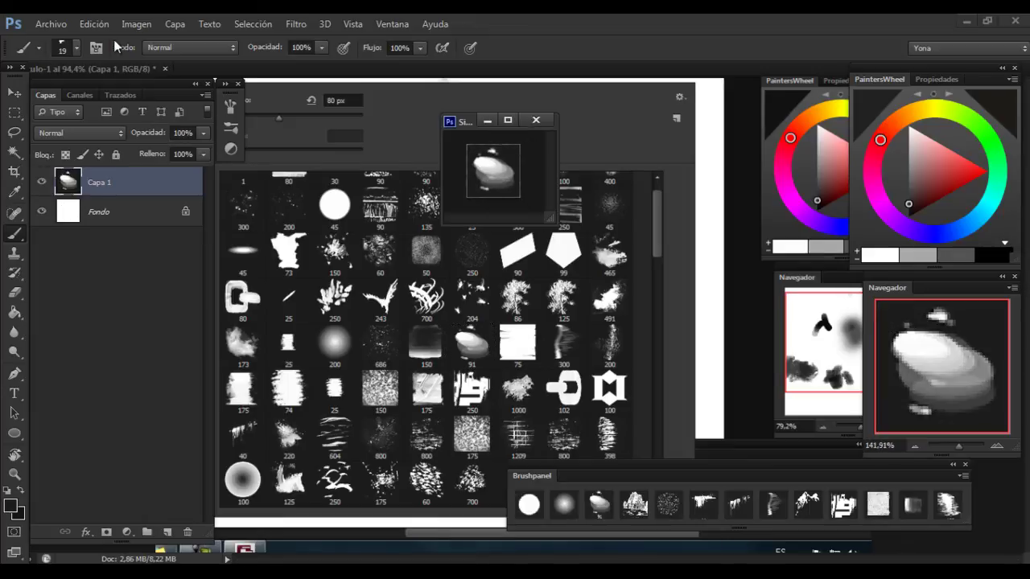
pyautogui.click(448, 121)
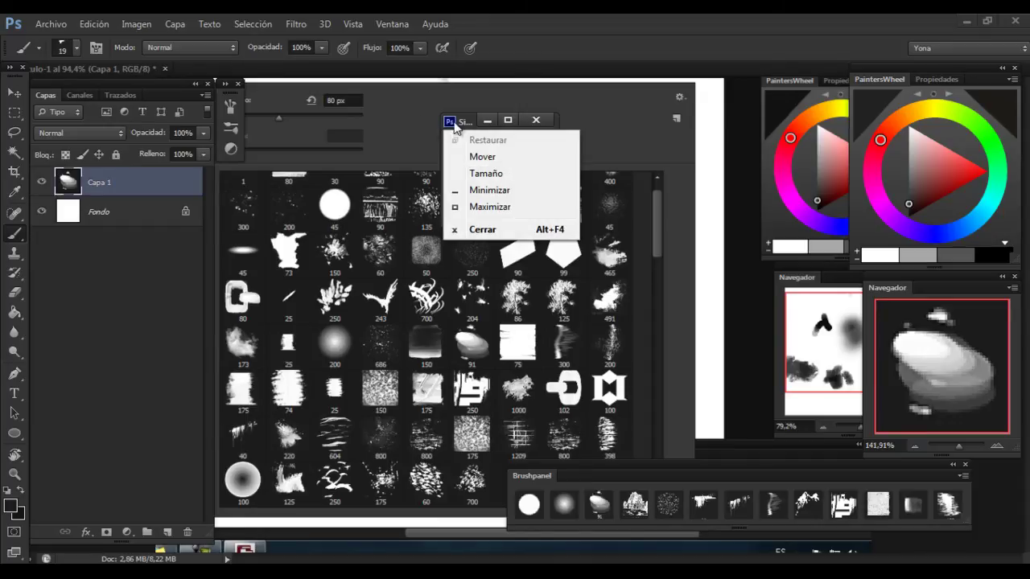
pyautogui.moveTo(452, 123); pyautogui.dragTo(394, 117)
# - In Guardar como, create and open a new desktop folder named Panel
pyautogui.click(51, 24)
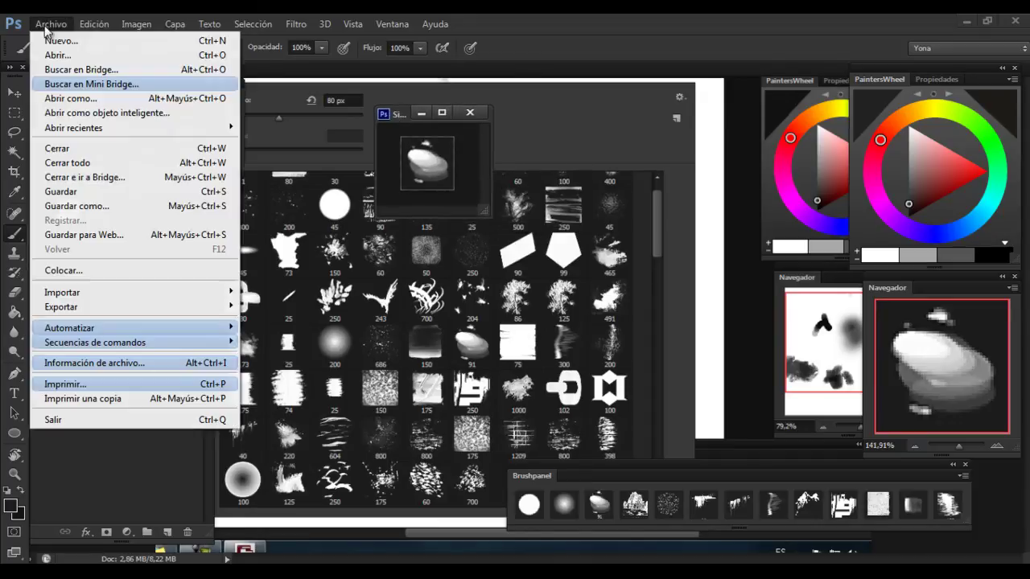
pyautogui.click(68, 206)
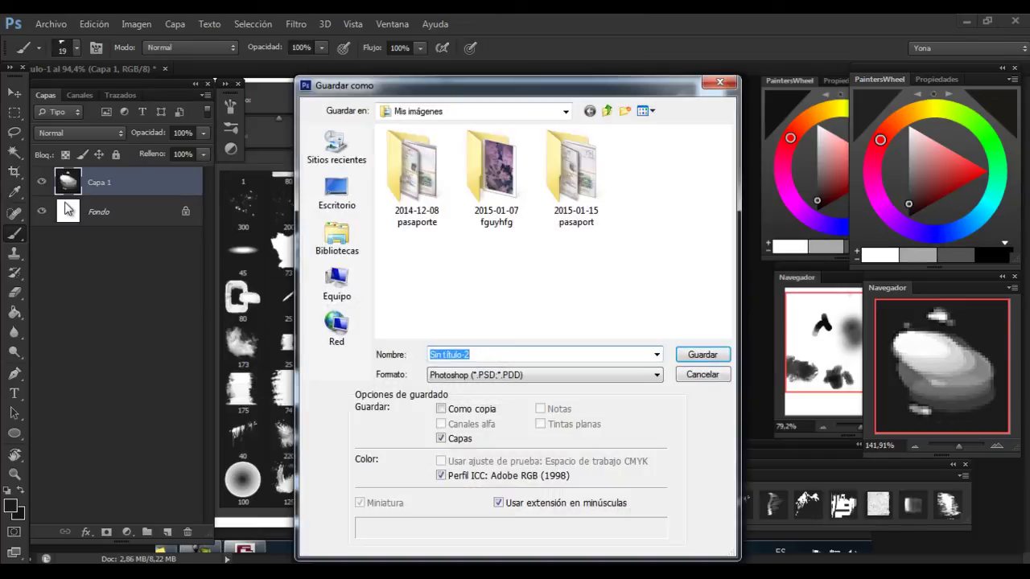
pyautogui.click(336, 193)
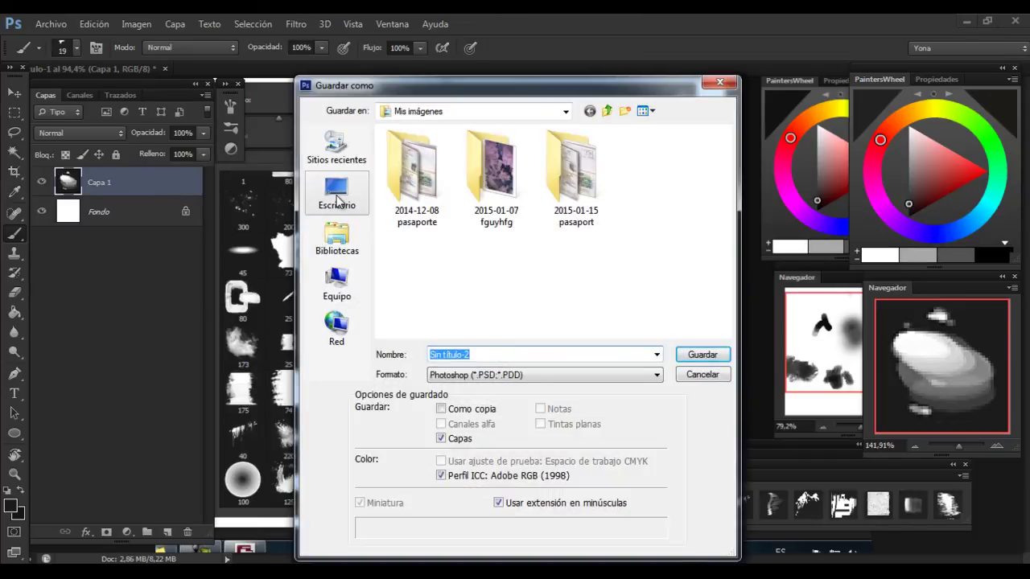
pyautogui.click(625, 111)
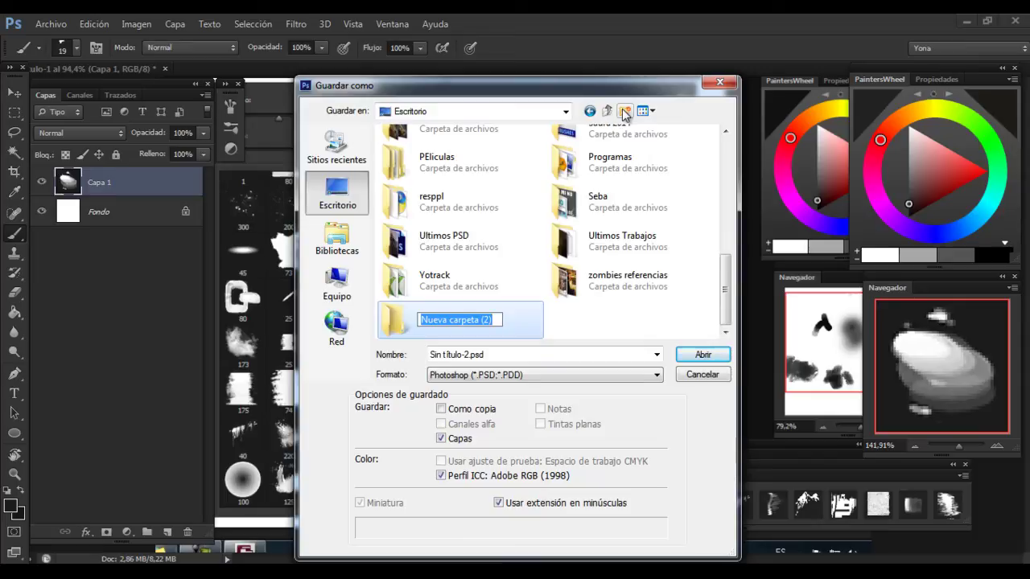
pyautogui.write('Panel')
pyautogui.press('Return')
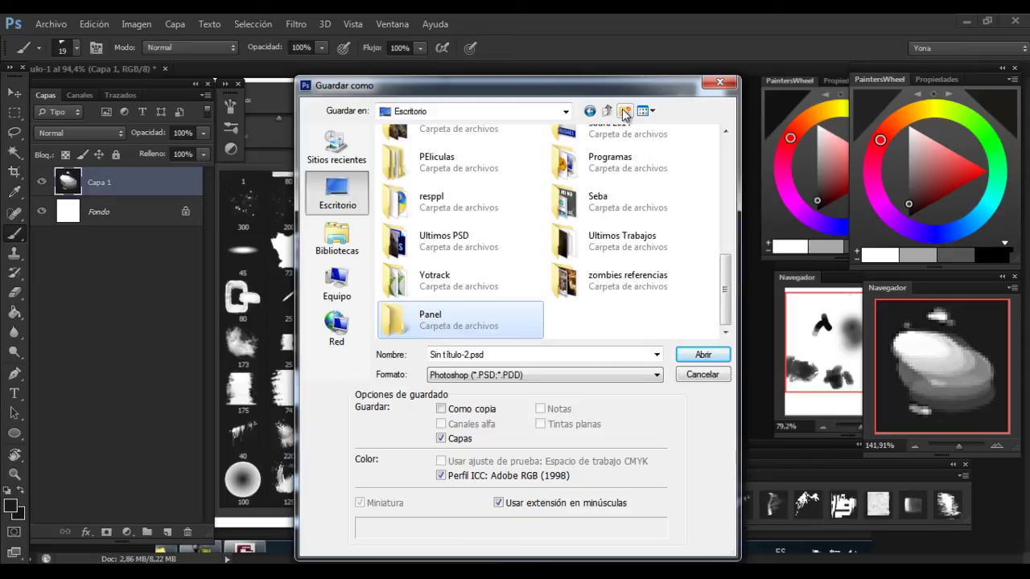
pyautogui.press('Return')
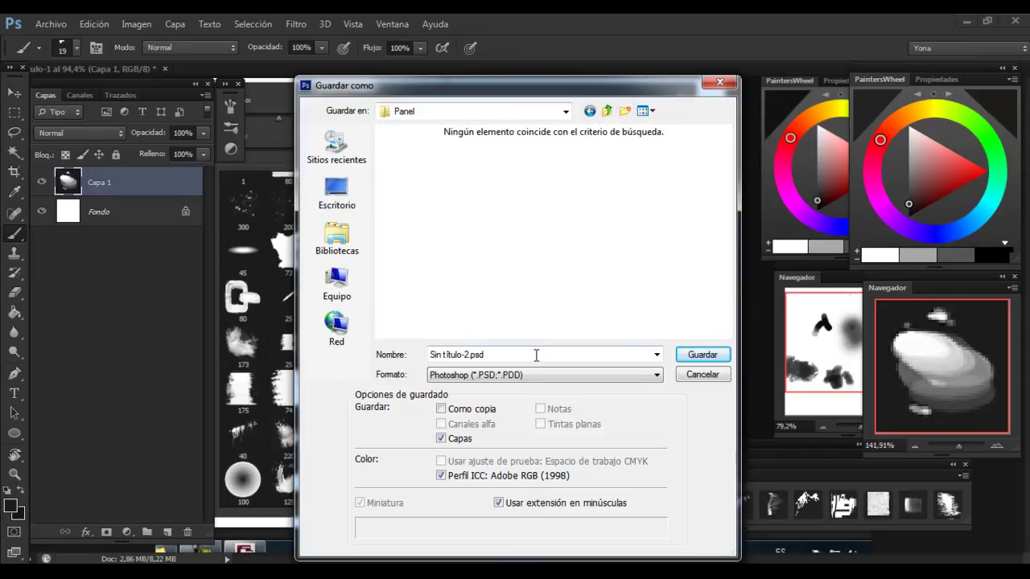
# - Save the image as 01 in PNG format, accepting the PNG options
pyautogui.click(535, 355)
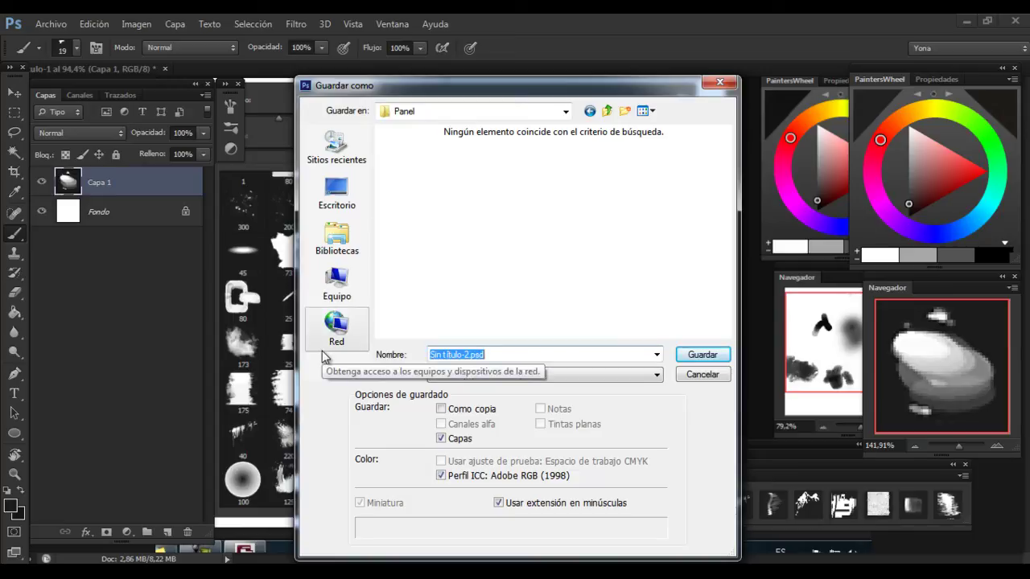
pyautogui.write('01')
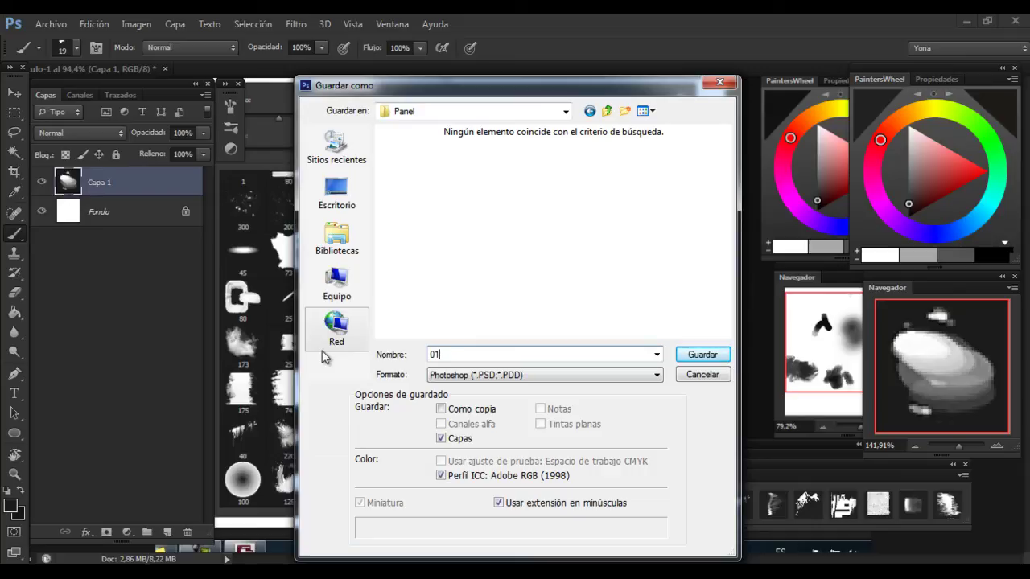
pyautogui.click(464, 381)
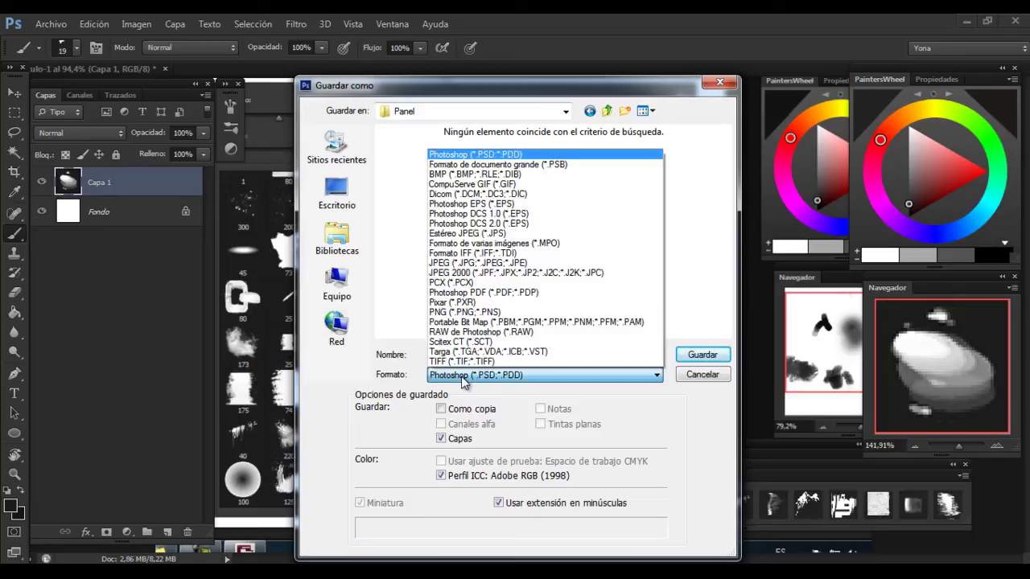
pyautogui.click(471, 312)
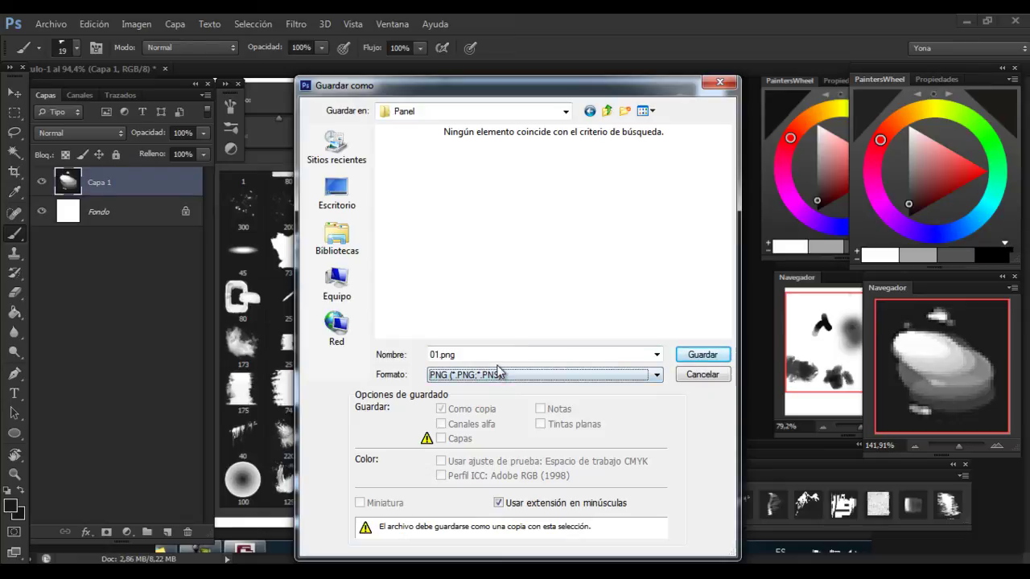
pyautogui.click(696, 355)
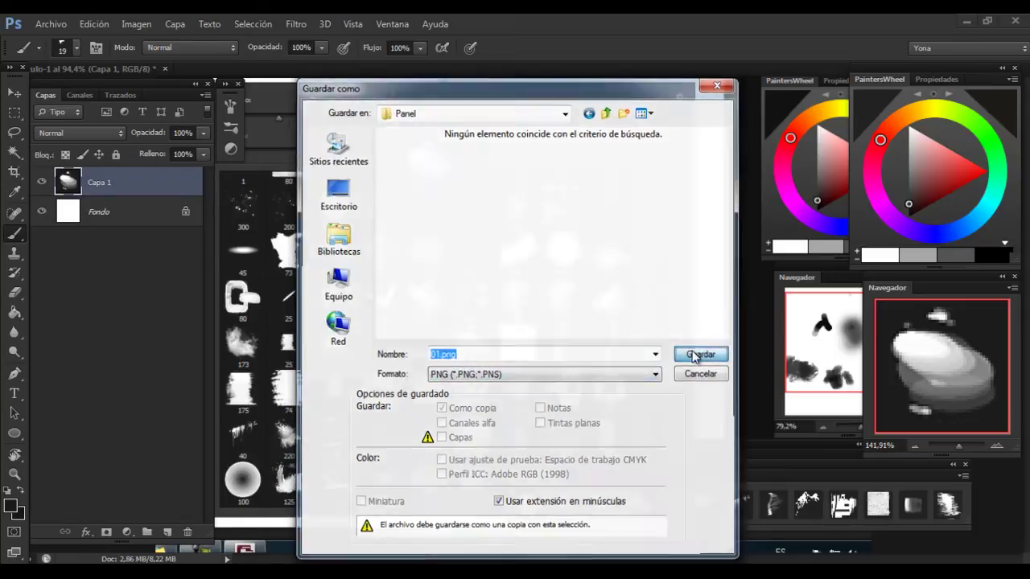
pyautogui.click(594, 186)
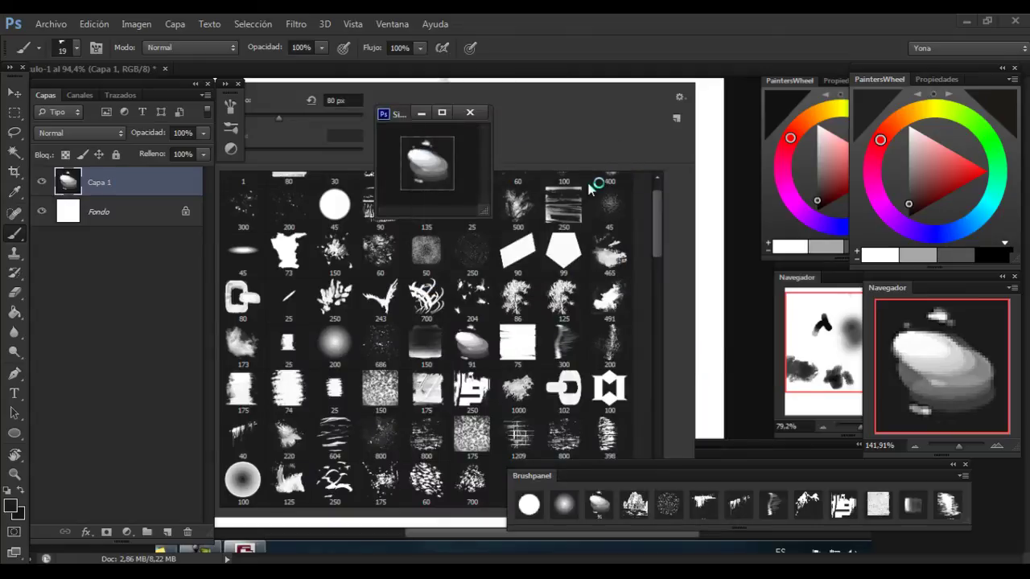
# - Close the small document without saving and close the Brushpanel extension
pyautogui.click(470, 113)
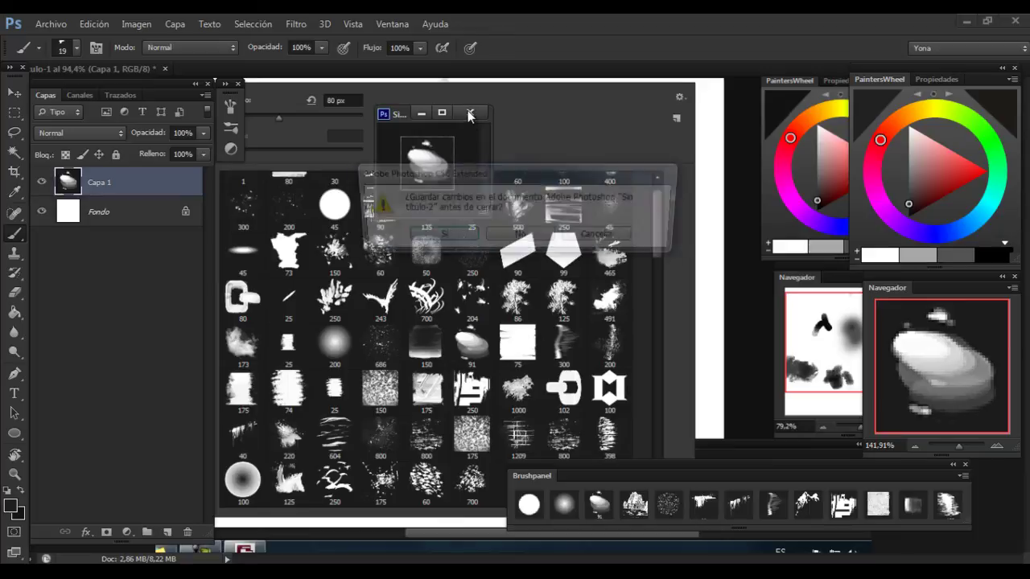
pyautogui.click(522, 235)
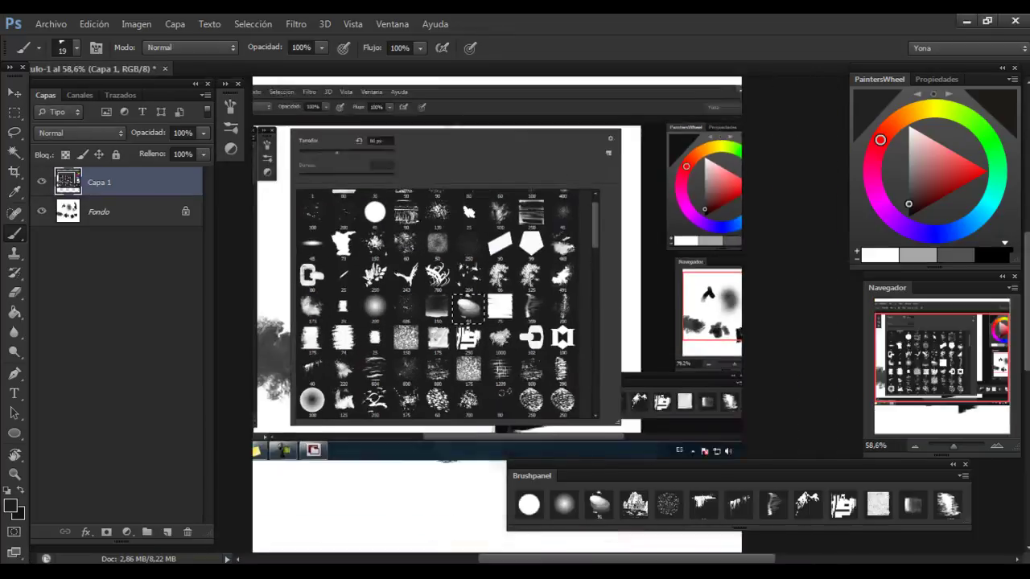
pyautogui.click(41, 181)
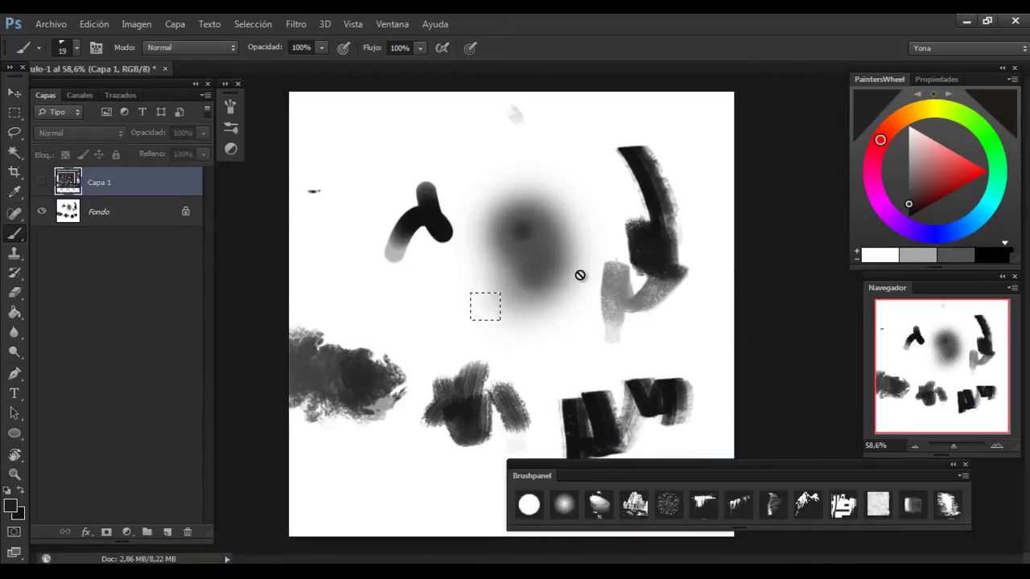
pyautogui.click(964, 466)
# - Show the Acciones panel and position it over the canvas
pyautogui.click(389, 25)
pyautogui.moveTo(408, 77)
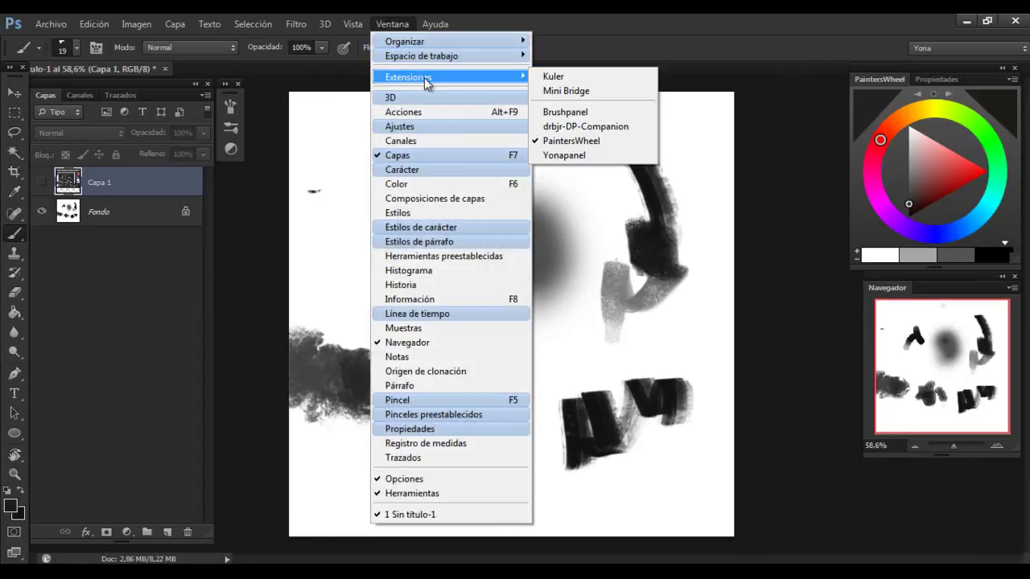
pyautogui.click(391, 25)
pyautogui.click(391, 25)
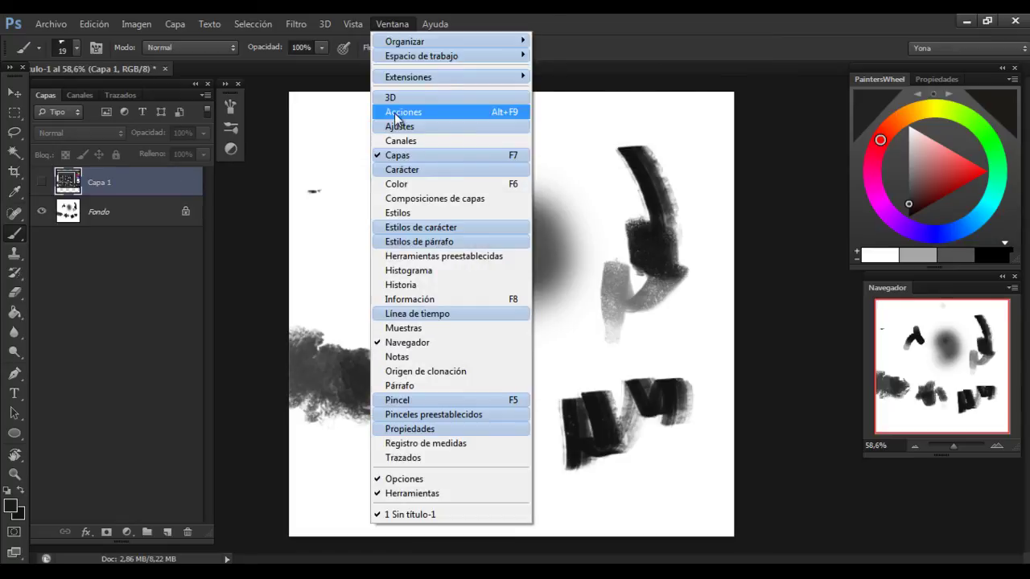
pyautogui.click(491, 115)
pyautogui.moveTo(564, 78); pyautogui.dragTo(716, 95)
# - Delete the Yonapanel action set and begin a new action set
pyautogui.click(616, 127)
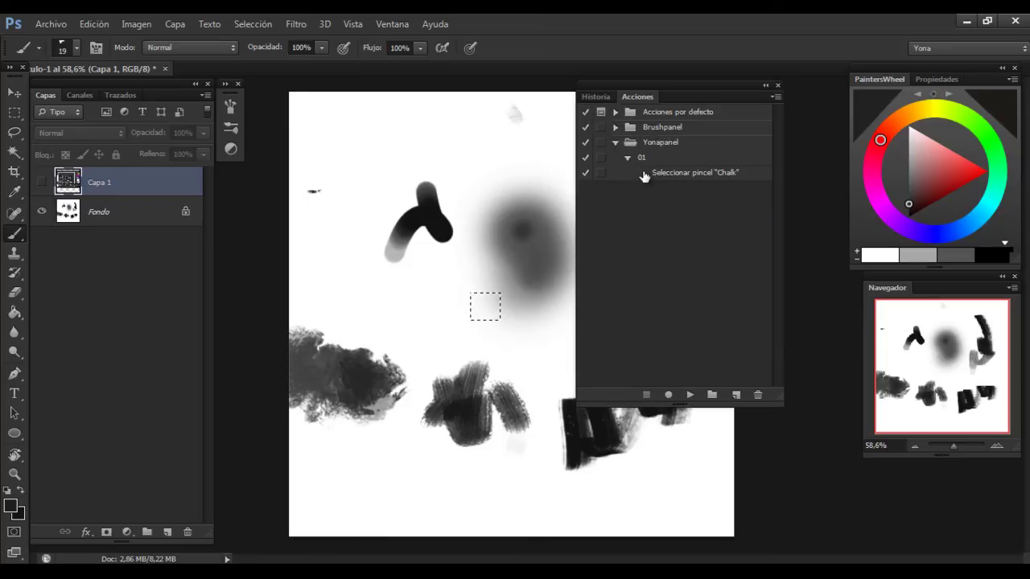
pyautogui.click(657, 143)
pyautogui.click(758, 395)
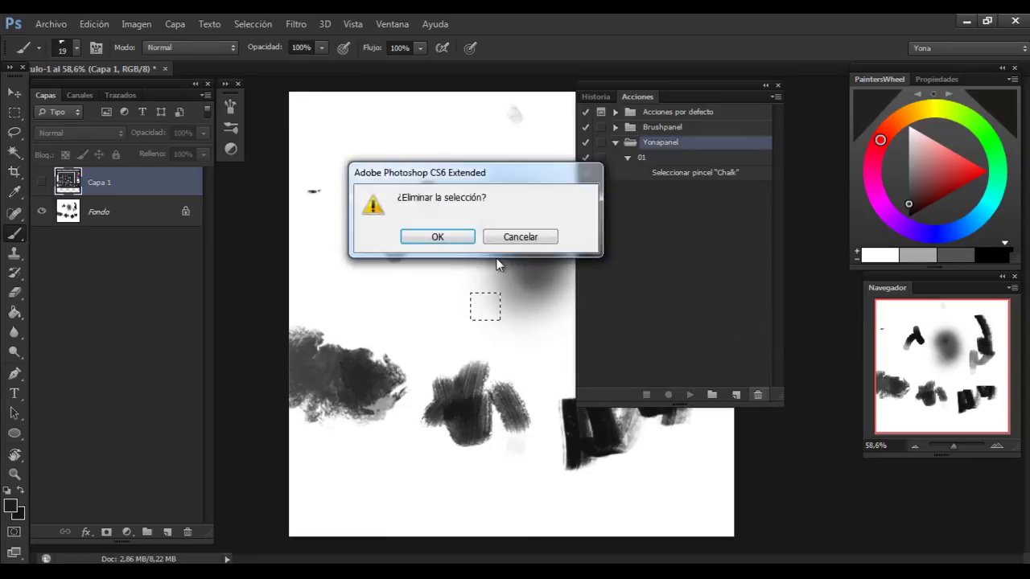
pyautogui.click(452, 239)
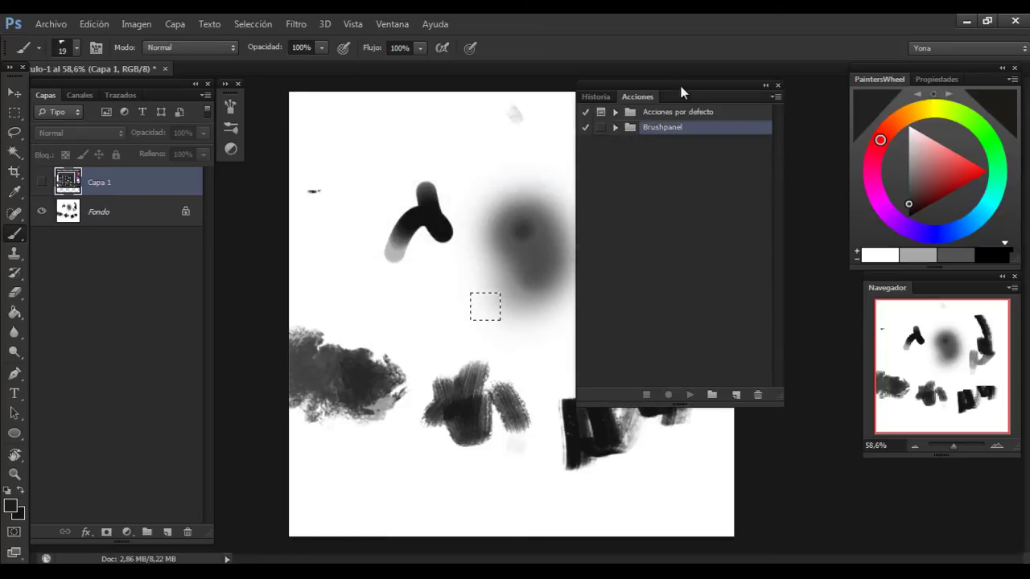
pyautogui.moveTo(681, 93); pyautogui.dragTo(714, 96)
pyautogui.click(648, 116)
pyautogui.click(648, 115)
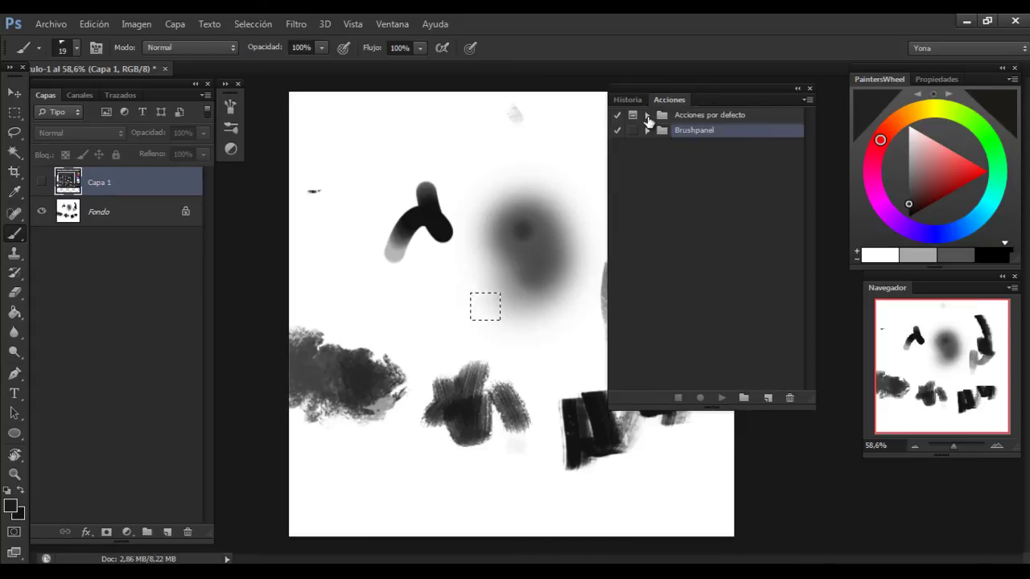
pyautogui.click(707, 258)
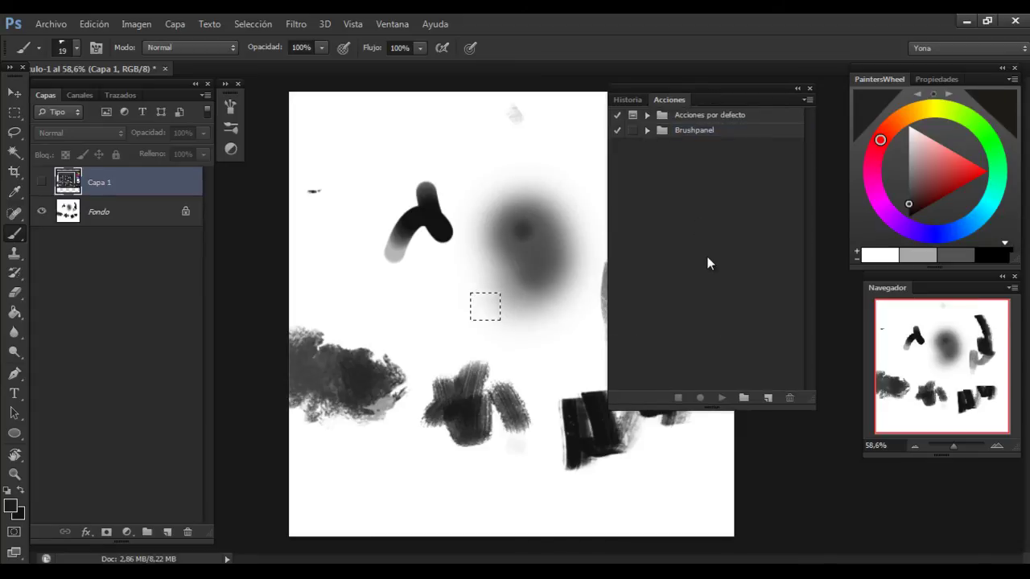
pyautogui.click(745, 399)
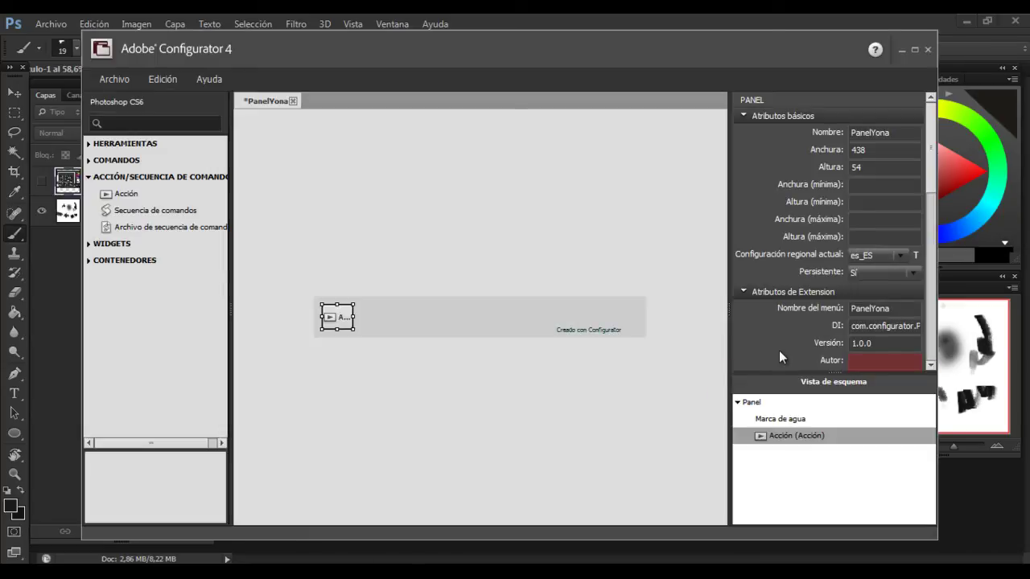
# - Copy the name 'PanelYona' from Configurator's Nombre field
pyautogui.doubleClick(885, 133)
pyautogui.hotkey('ctrl', 'c')
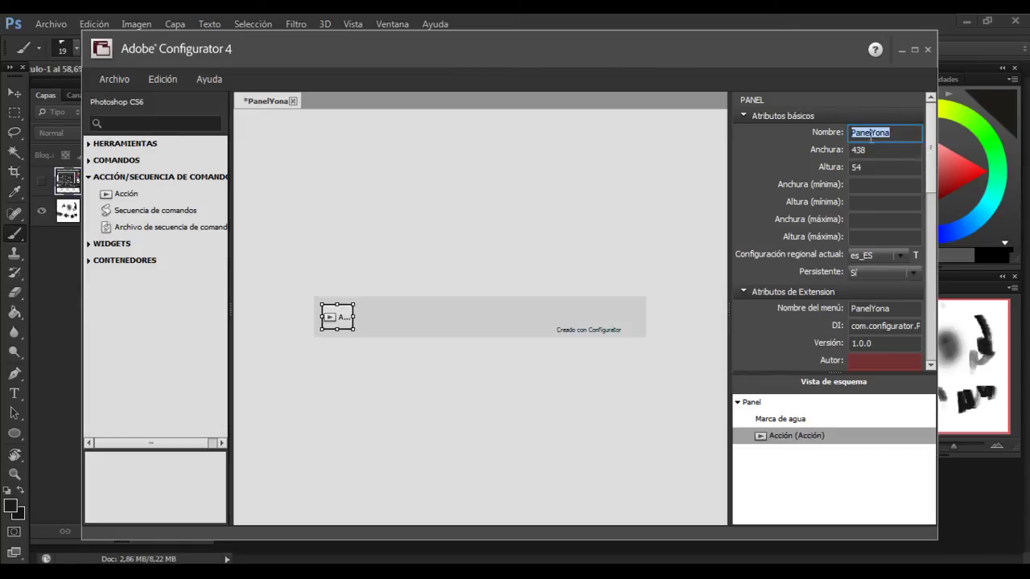
pyautogui.rightClick(869, 135)
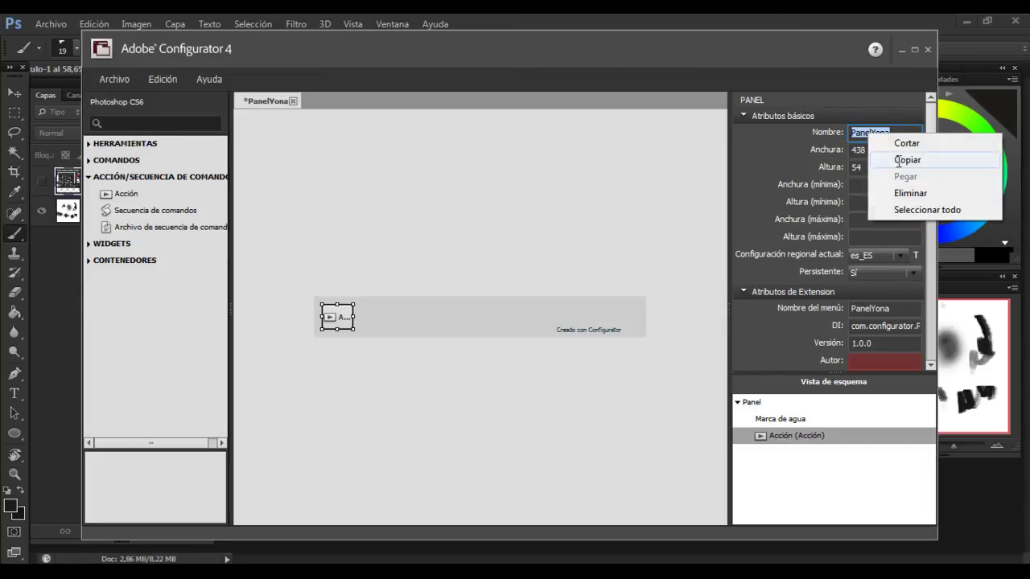
pyautogui.click(899, 160)
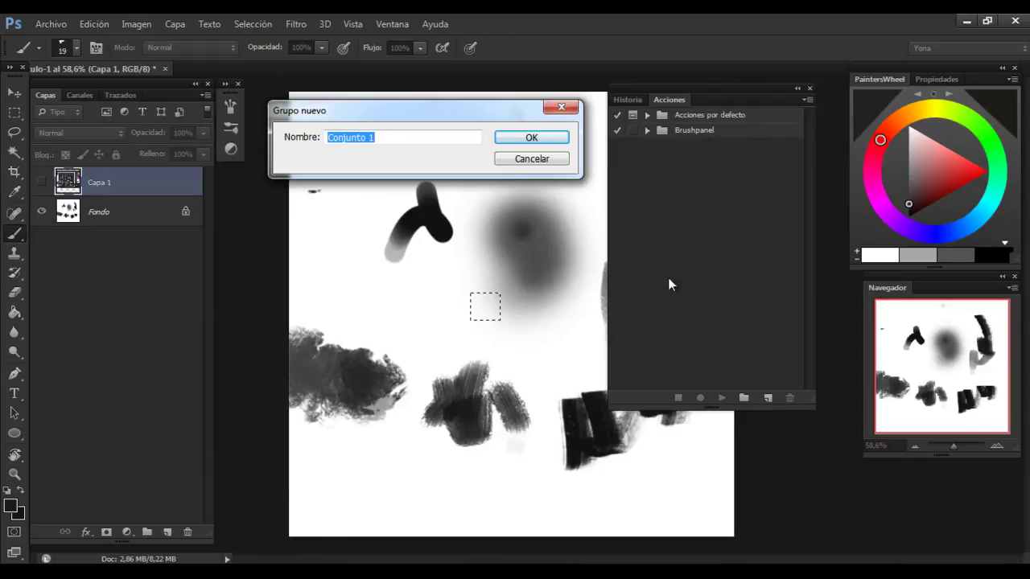
# - Create the PanelYona action set and make the Fondo layer the target
pyautogui.hotkey('ctrl', 'v')
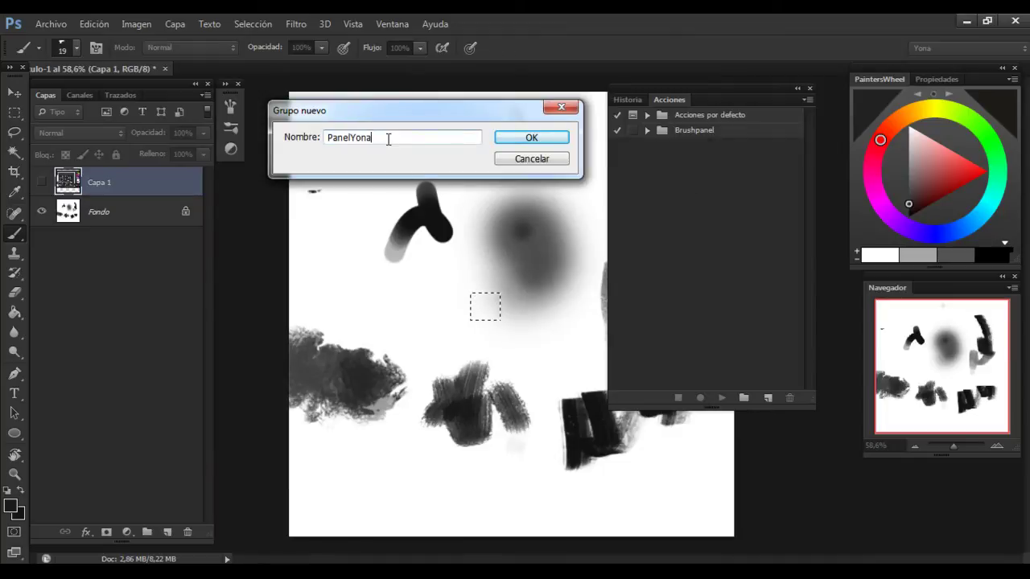
pyautogui.click(498, 140)
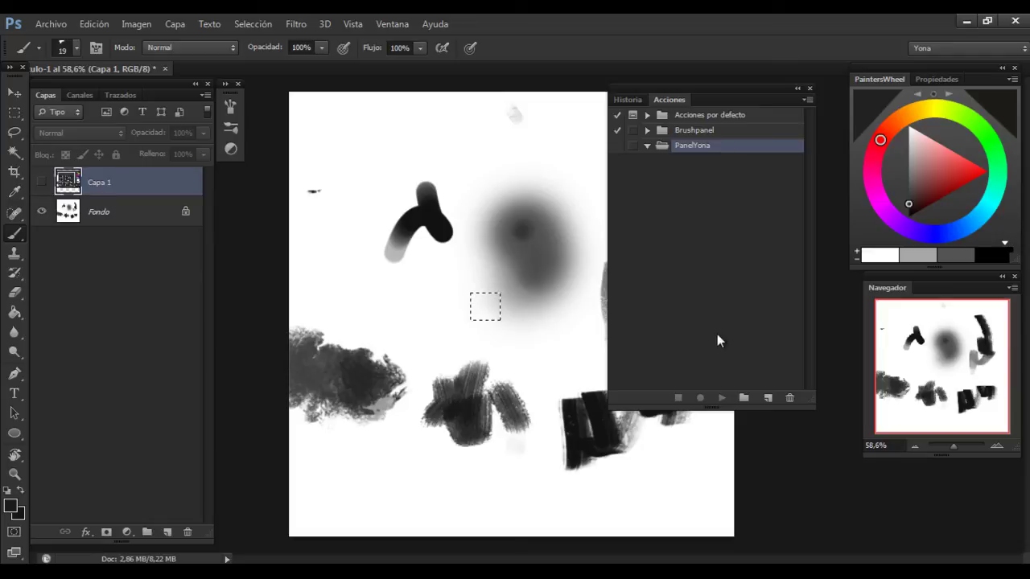
pyautogui.click(767, 399)
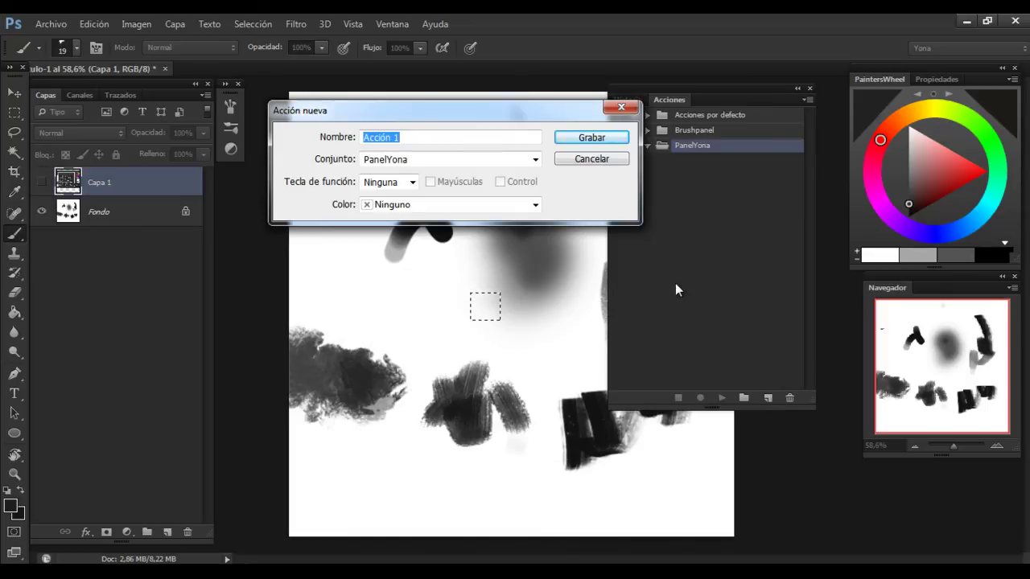
pyautogui.click(592, 158)
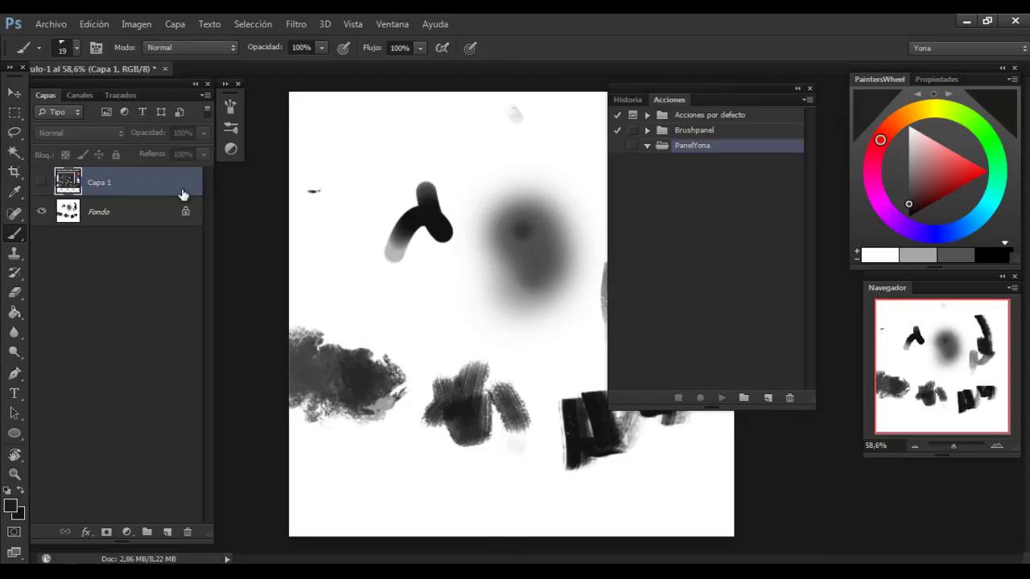
pyautogui.click(359, 232)
pyautogui.click(444, 236)
pyautogui.click(121, 211)
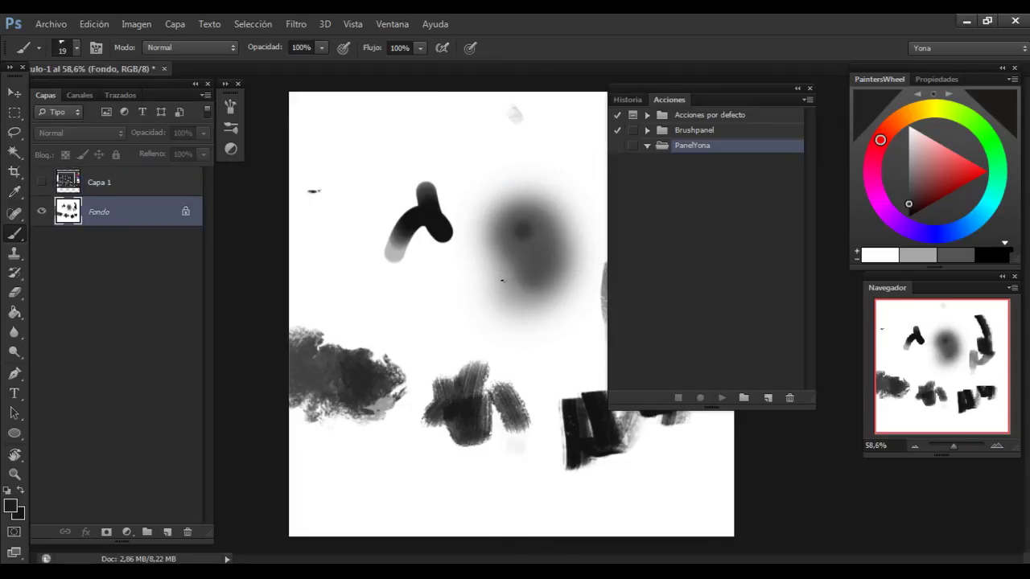
# - Create action 01 in the PanelYona set and start recording
pyautogui.click(766, 397)
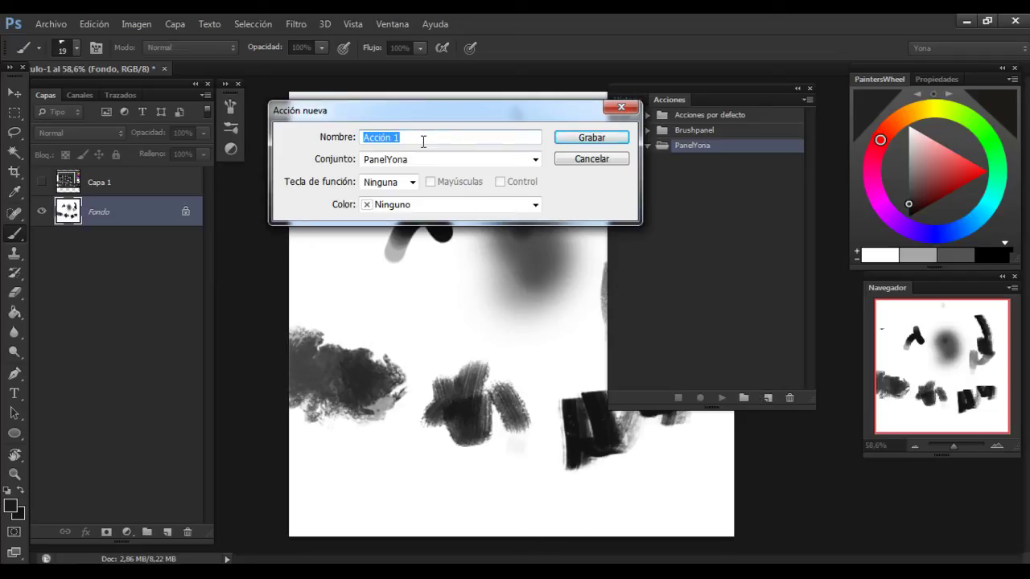
pyautogui.write('01')
pyautogui.moveTo(367, 107); pyautogui.dragTo(397, 115)
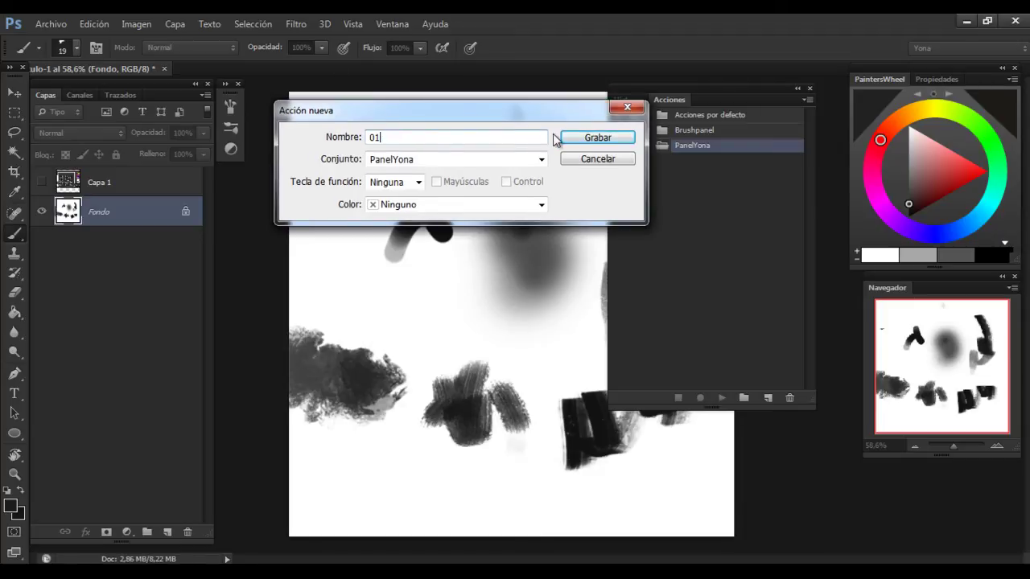
pyautogui.click(542, 160)
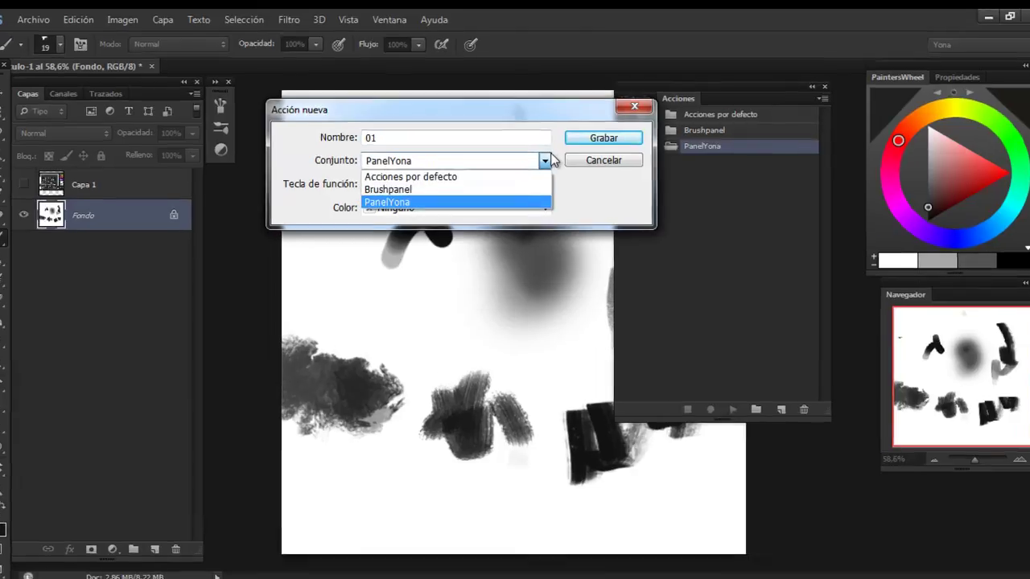
pyautogui.click(544, 160)
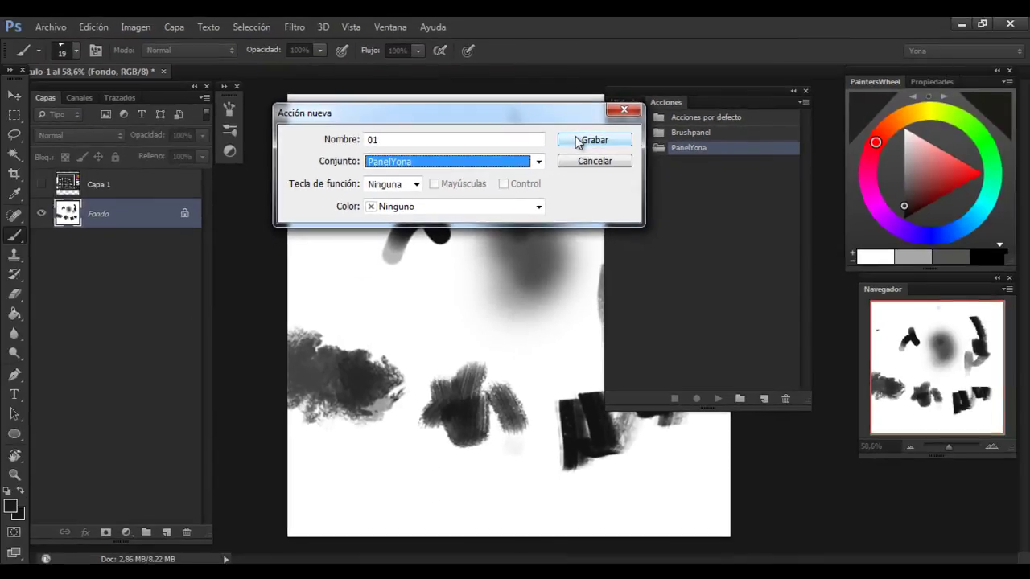
pyautogui.click(578, 141)
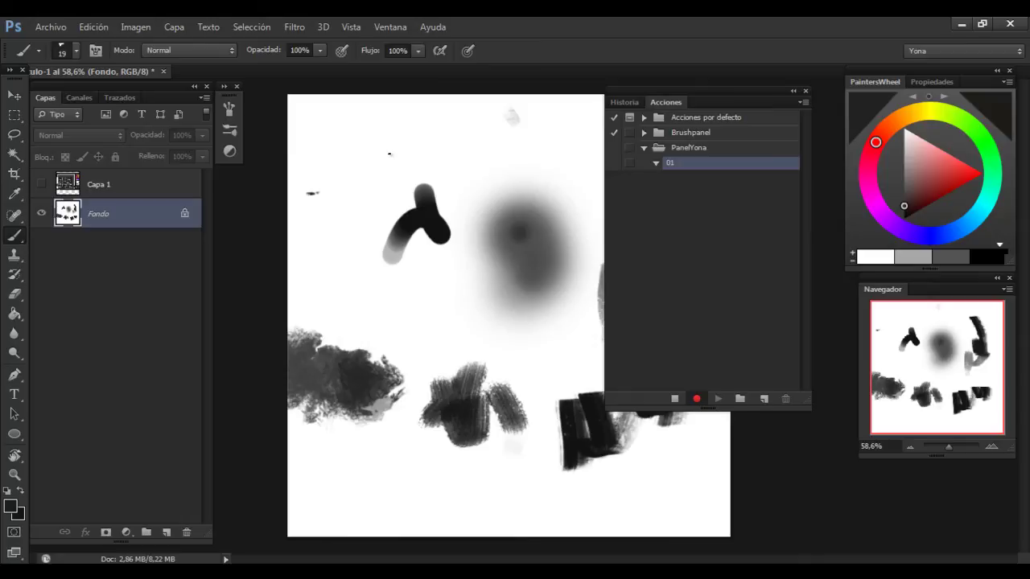
# - Select the 91 px brush from the brush preset picker
pyautogui.rightClick(369, 109)
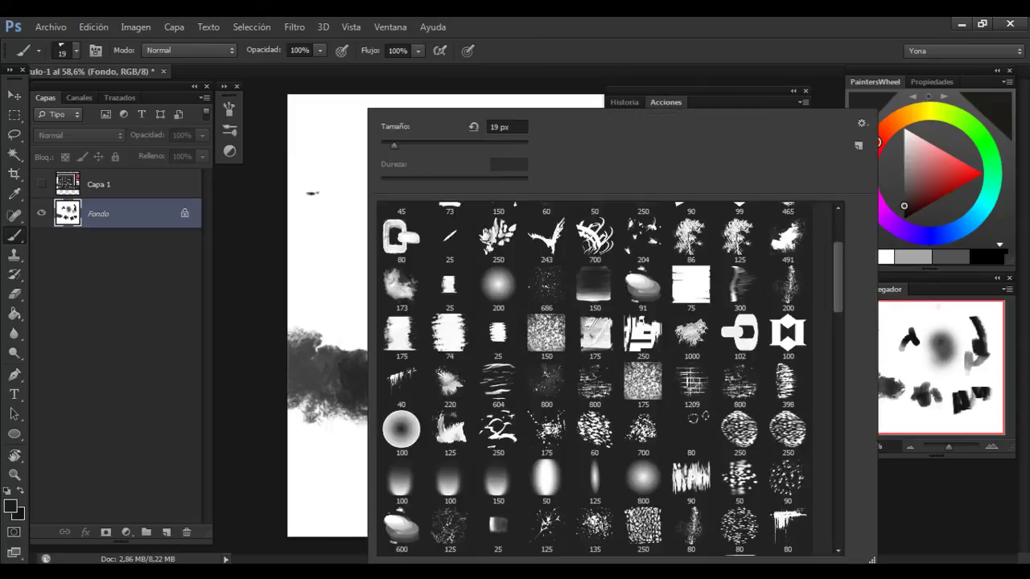
pyautogui.click(646, 291)
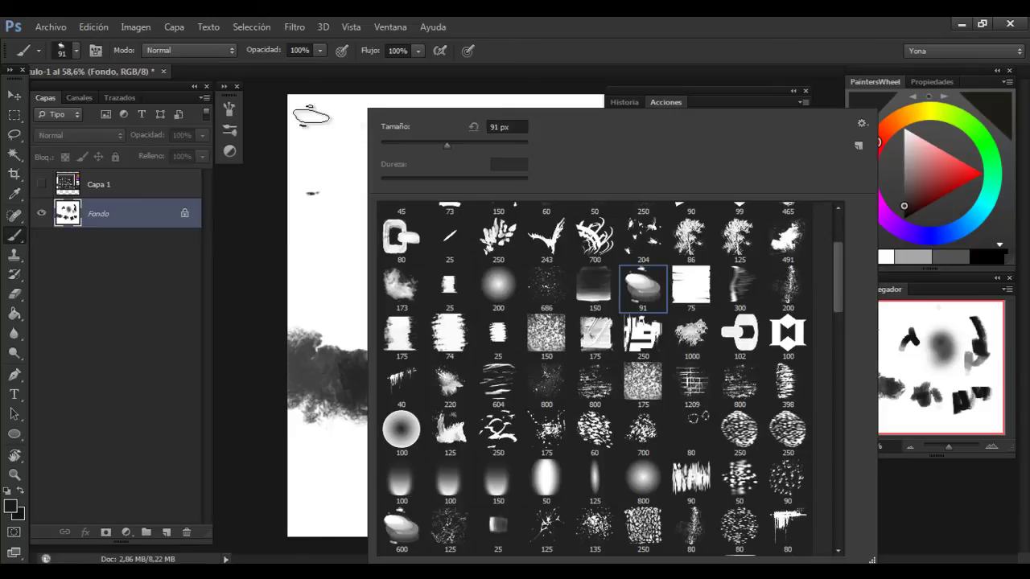
pyautogui.press('Return')
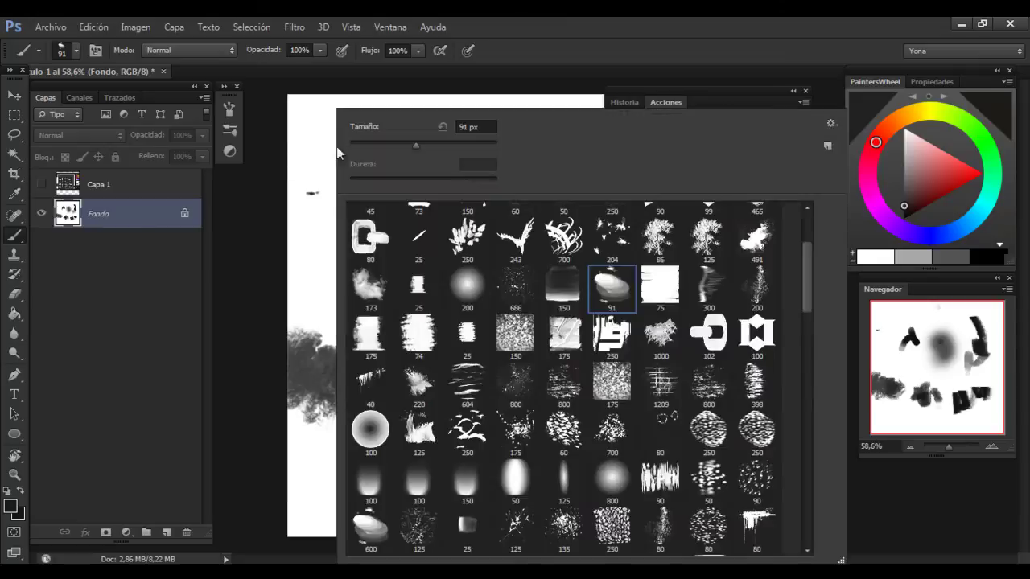
# - Switch the brush preset picker to small thumbnails and shrink it
pyautogui.rightClick(338, 146)
pyautogui.click(831, 124)
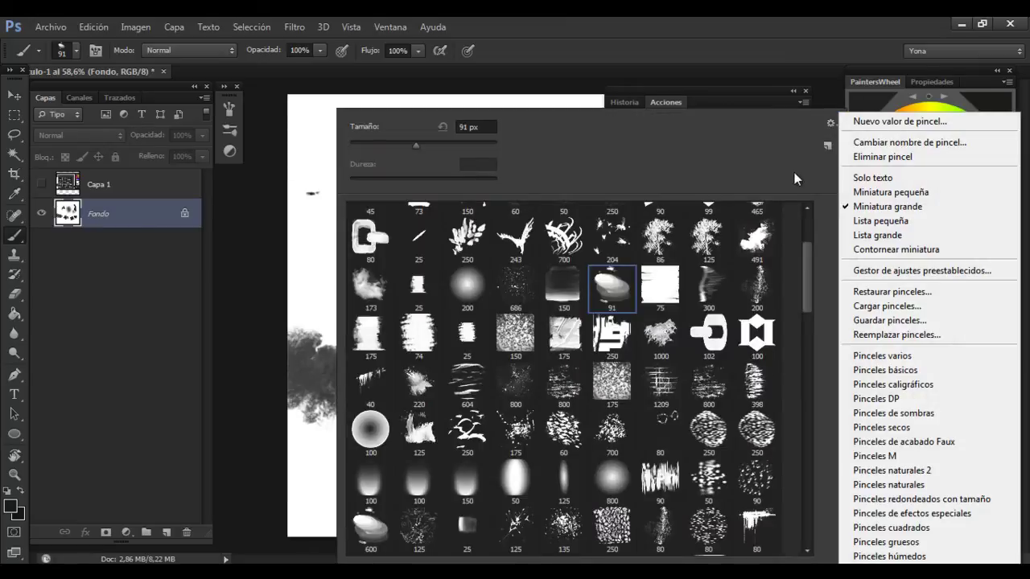
pyautogui.click(869, 194)
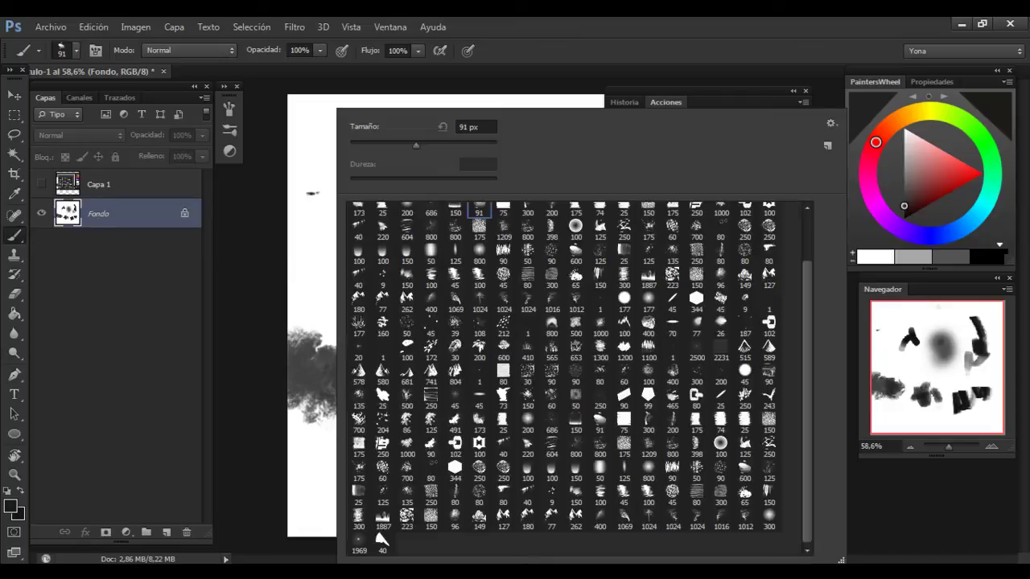
pyautogui.moveTo(839, 559); pyautogui.dragTo(617, 370)
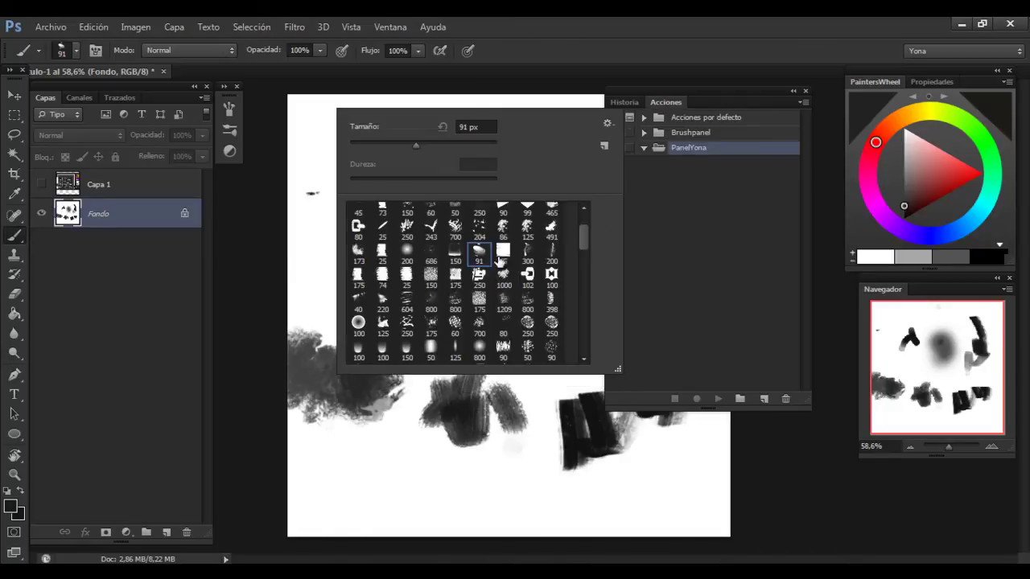
pyautogui.click(308, 155)
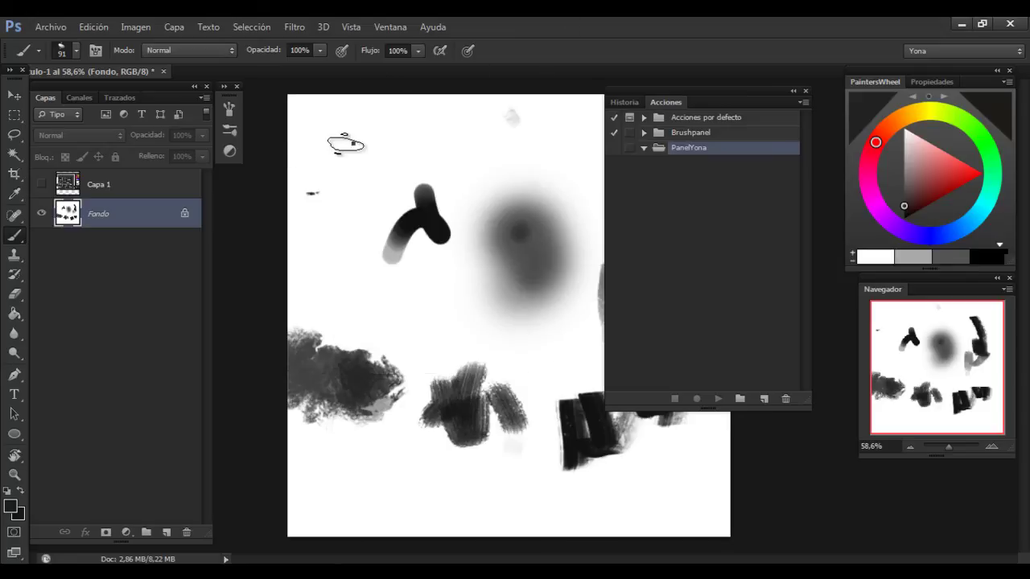
pyautogui.rightClick(352, 143)
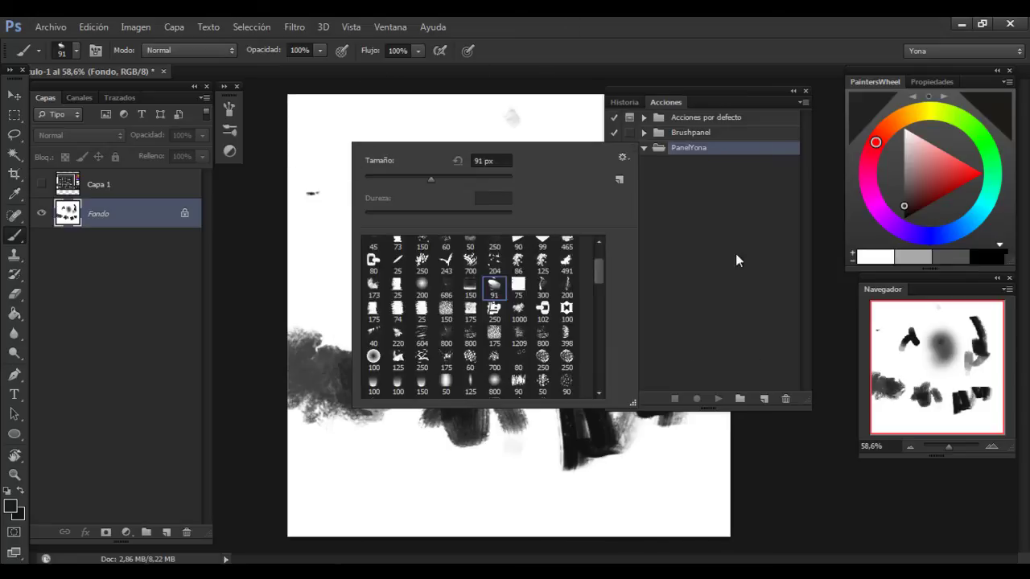
pyautogui.click(680, 153)
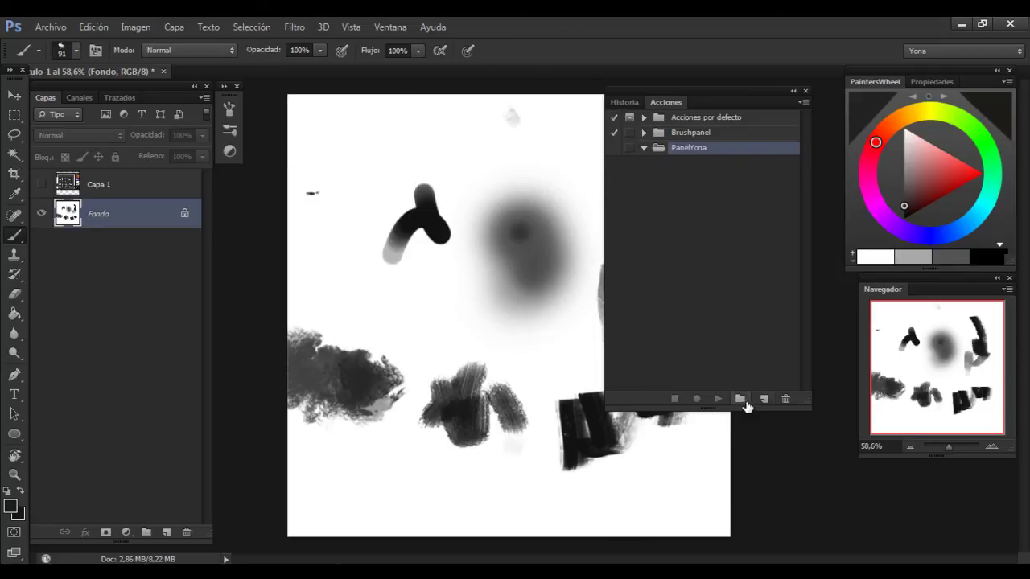
# - Name a new action 01, record picking the 91 px brush preset, then stop recording
pyautogui.click(763, 404)
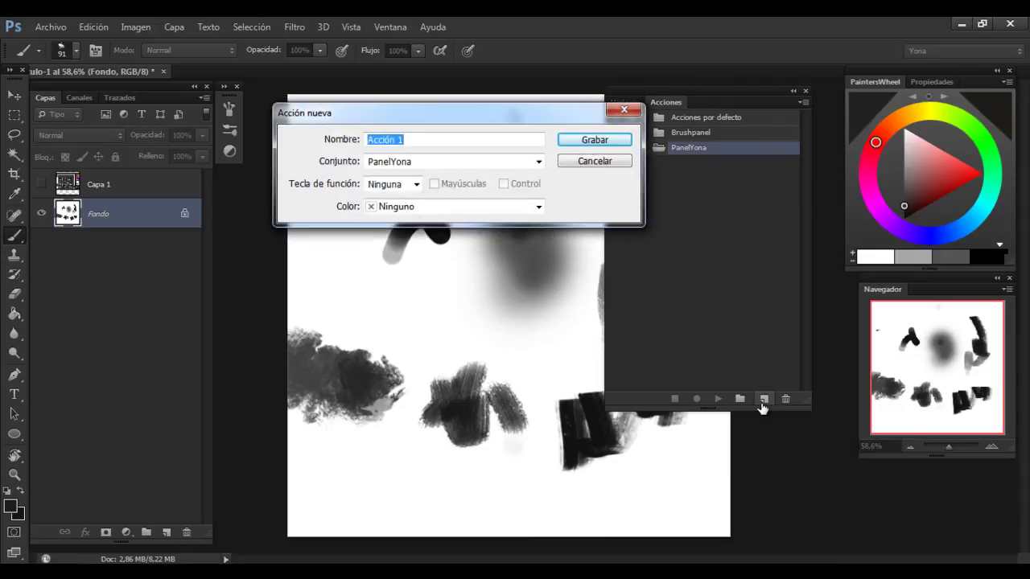
pyautogui.write('01')
pyautogui.press('Return')
pyautogui.rightClick(326, 145)
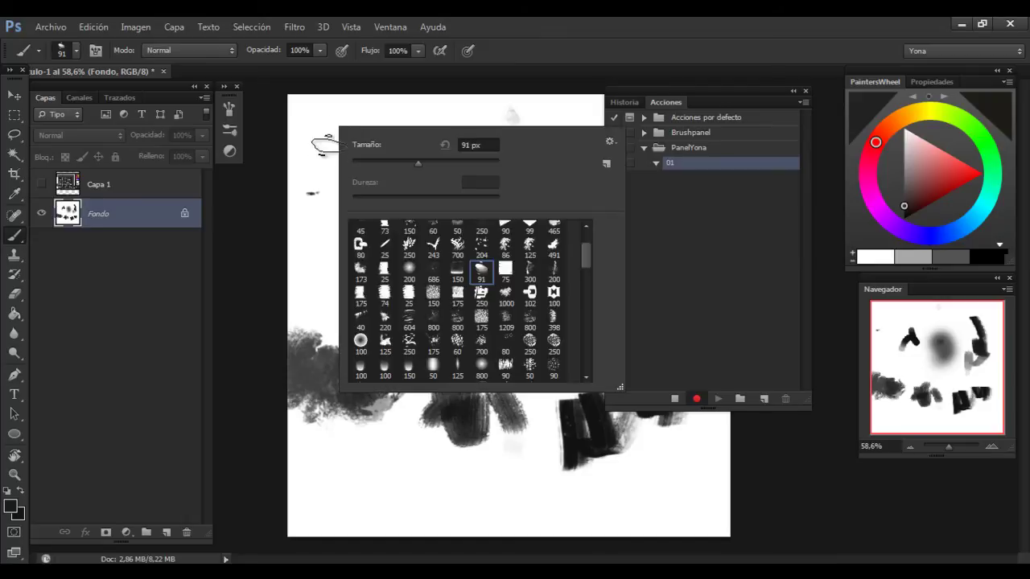
pyautogui.click(485, 274)
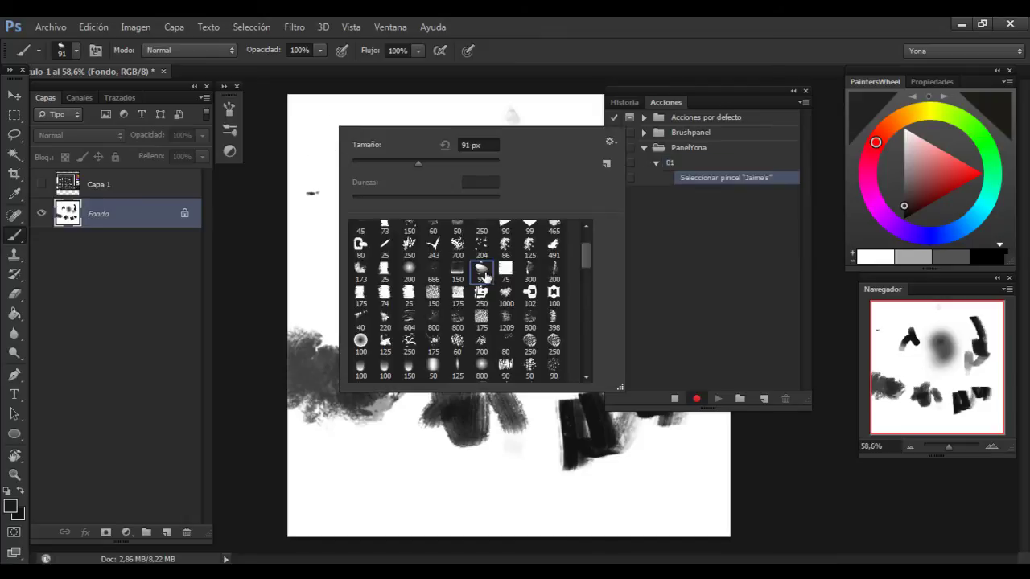
pyautogui.click(642, 42)
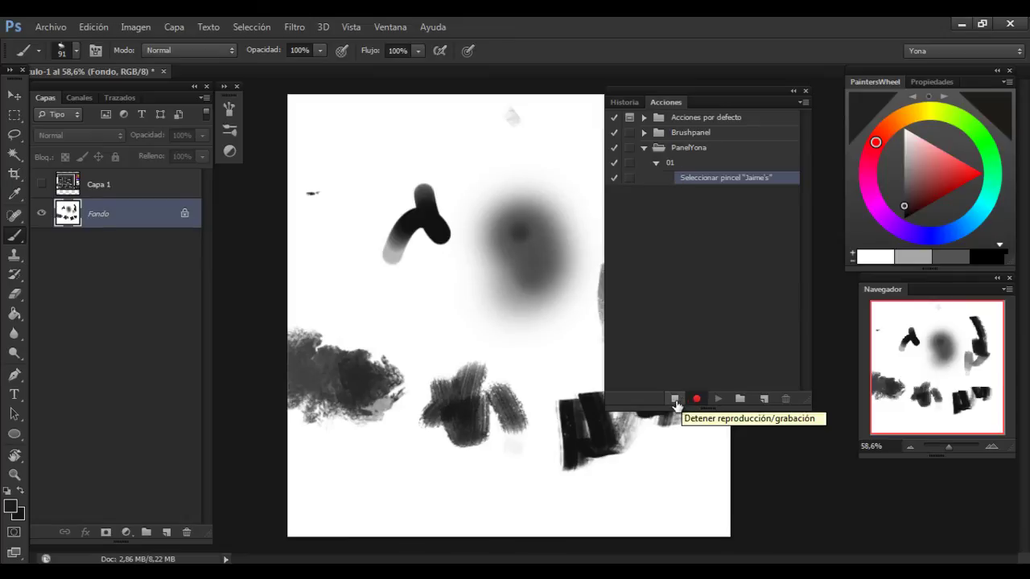
pyautogui.click(676, 399)
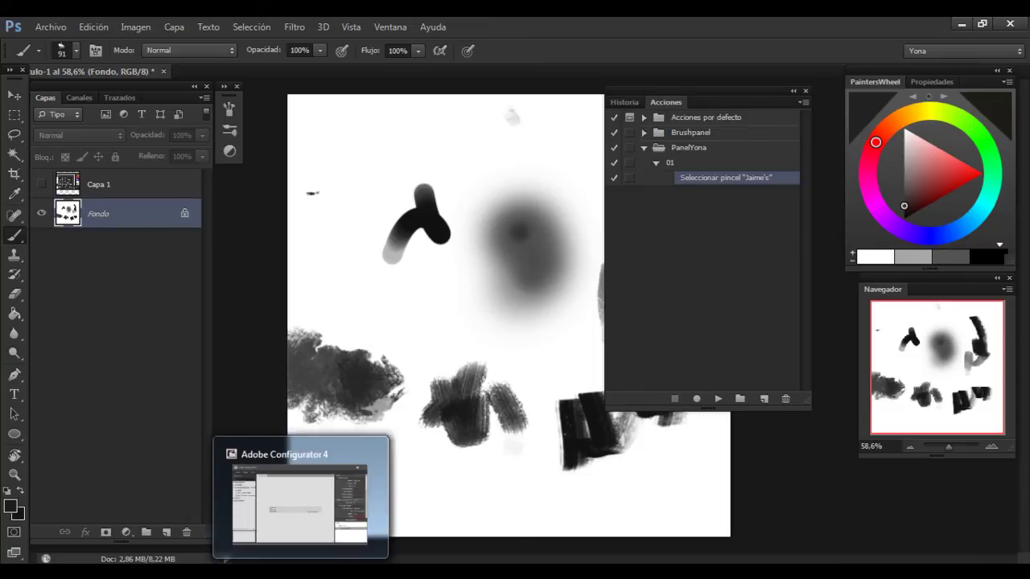
# - Bring Adobe Configurator 4 forward and scroll to the Acción button's OBJETO properties (42 × 34)
pyautogui.click(330, 495)
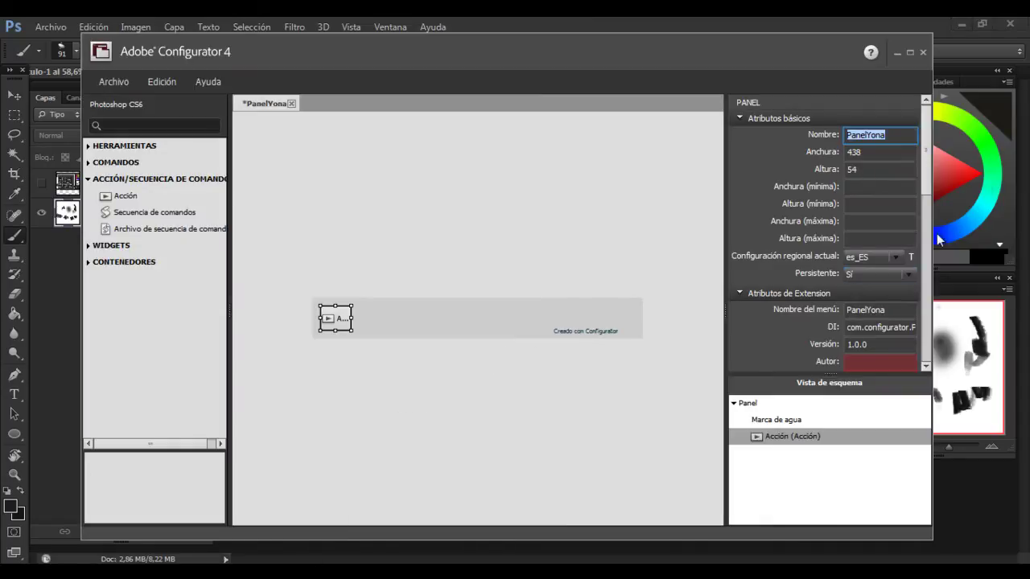
pyautogui.moveTo(930, 137); pyautogui.dragTo(934, 234)
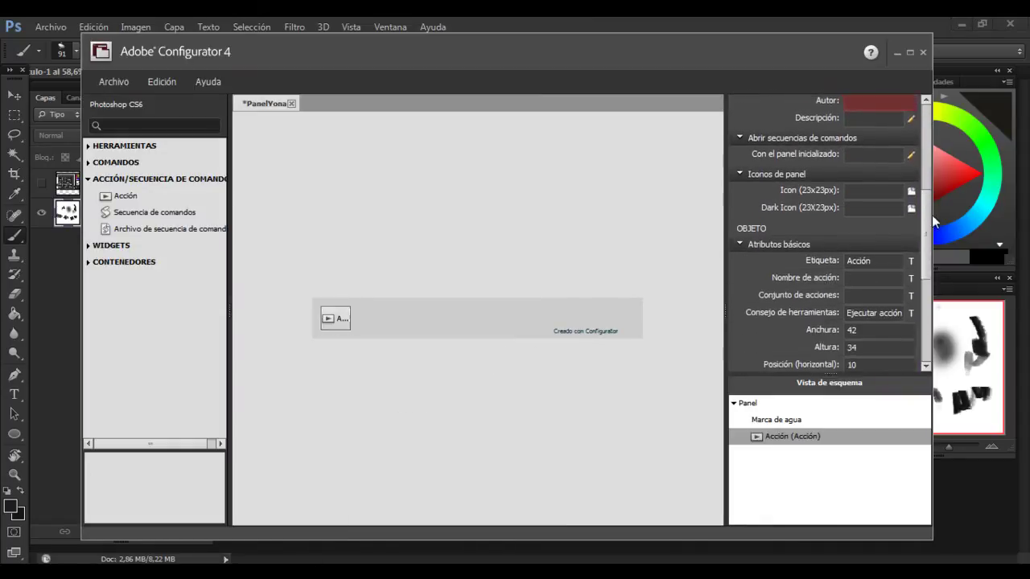
pyautogui.moveTo(648, 64)
pyautogui.mouseDown()
pyautogui.moveTo(510, 54)
pyautogui.moveTo(573, 51)
pyautogui.moveTo(594, 65)
pyautogui.mouseUp()
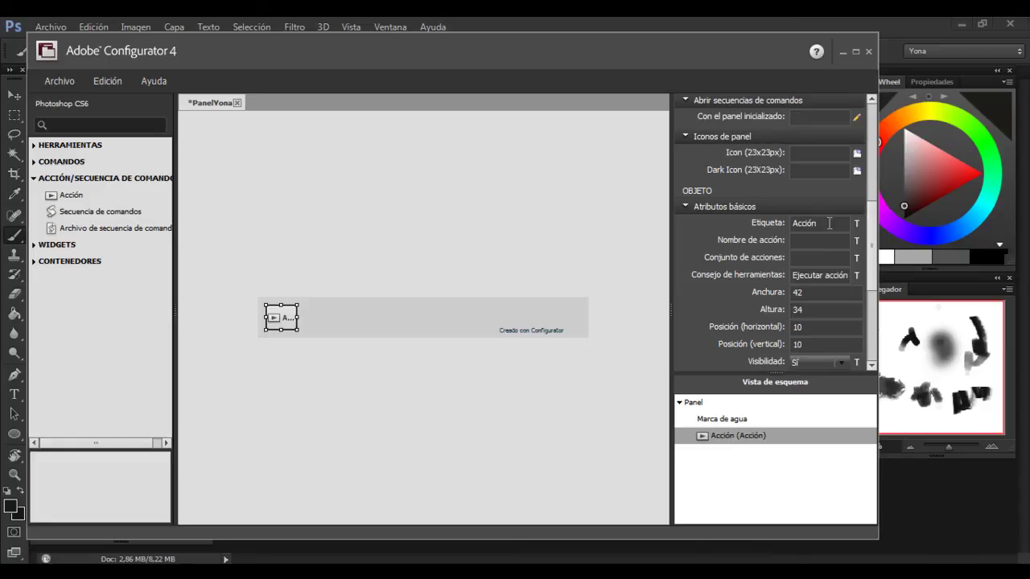
pyautogui.moveTo(872, 270)
pyautogui.mouseDown()
pyautogui.moveTo(872, 298)
pyautogui.moveTo(878, 243)
pyautogui.moveTo(867, 274)
pyautogui.mouseUp()
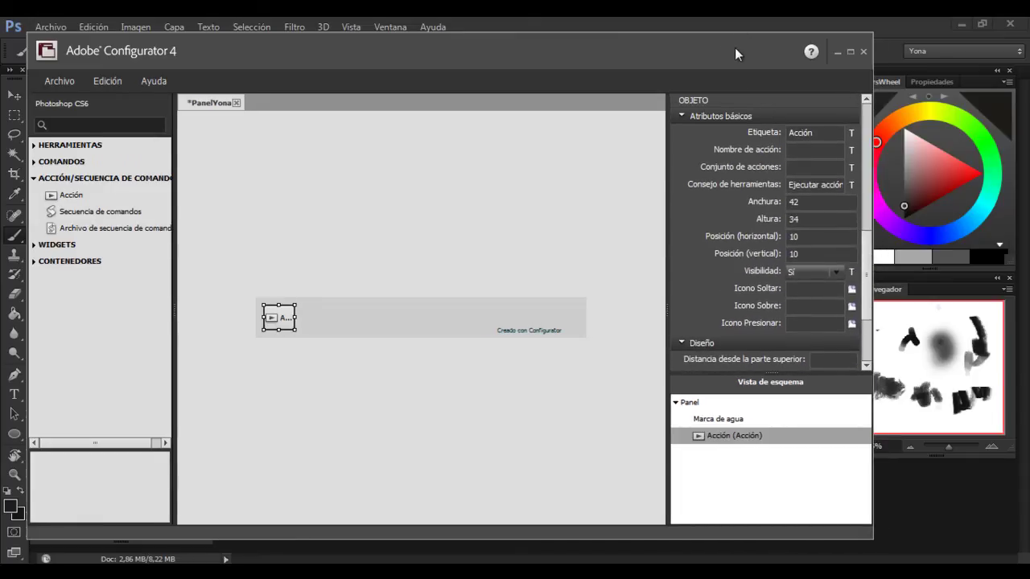
pyautogui.moveTo(738, 50); pyautogui.dragTo(718, 51)
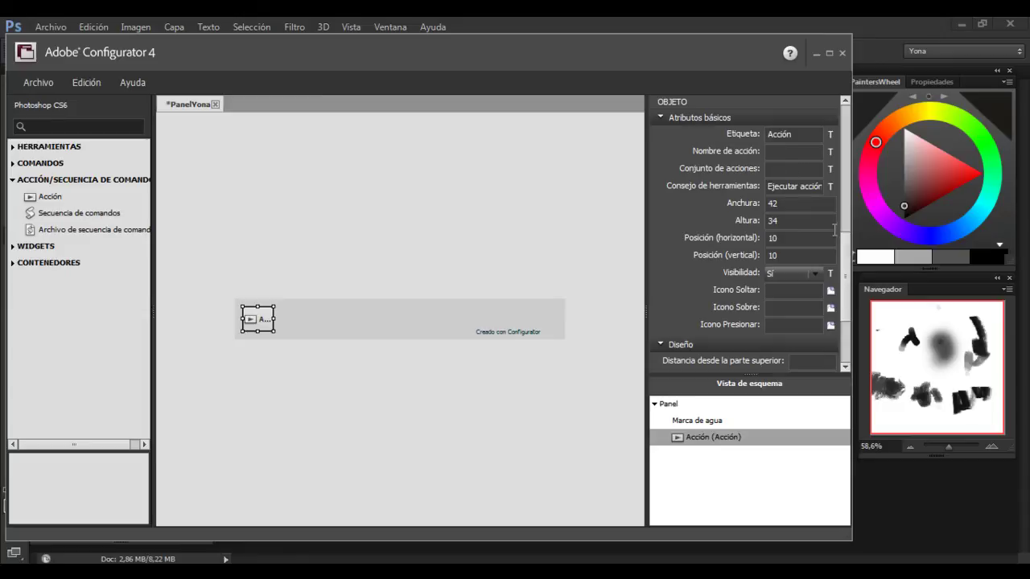
pyautogui.scroll(-2, 834, 233)
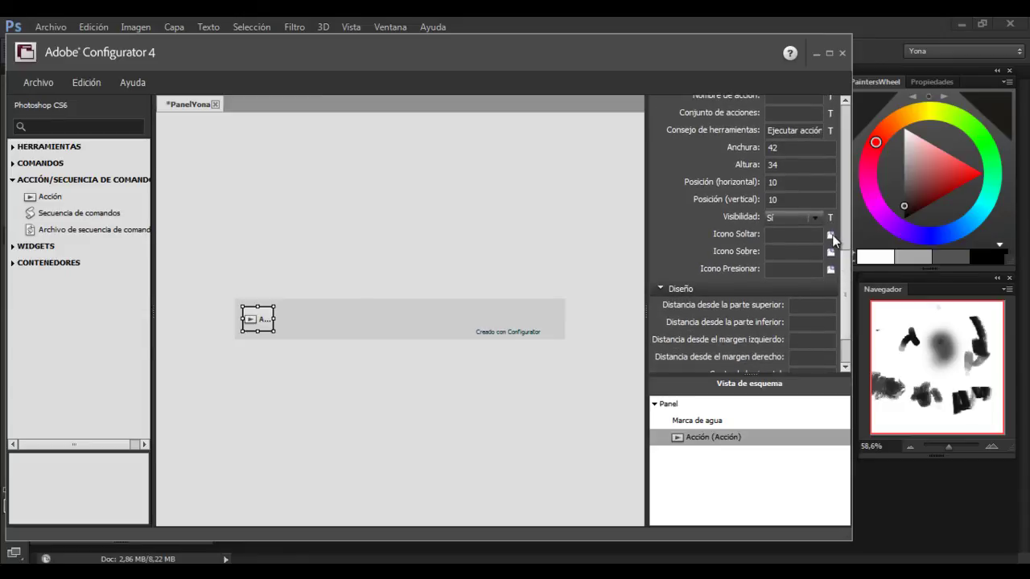
# - Set Icono Soltar to image 01 from Escritorio > Panel
pyautogui.click(830, 234)
pyautogui.click(48, 141)
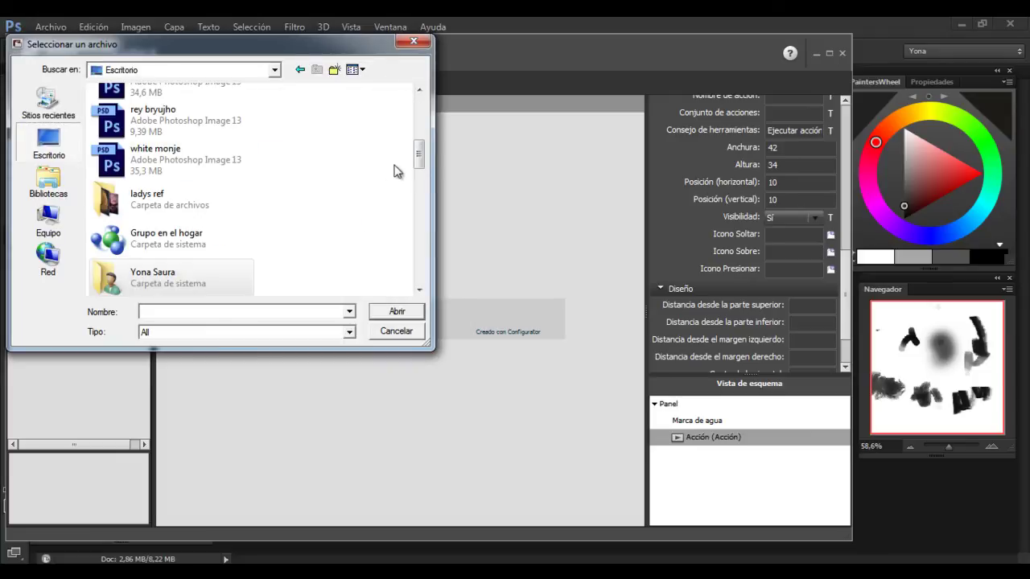
pyautogui.moveTo(419, 153); pyautogui.dragTo(418, 278)
pyautogui.doubleClick(195, 266)
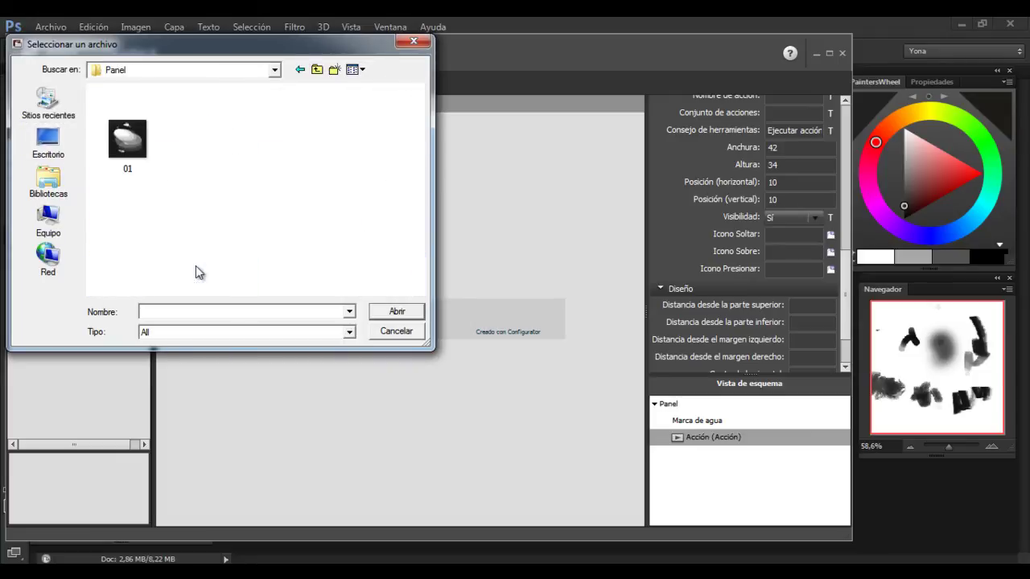
pyautogui.doubleClick(127, 138)
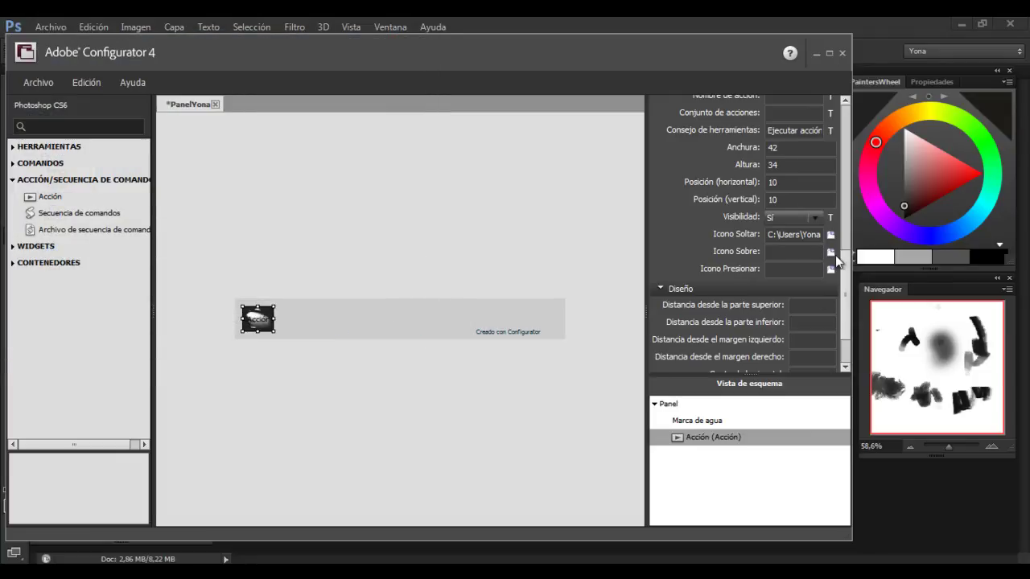
# - Set Icono Sobre to image 01 from Escritorio > Panel
pyautogui.click(830, 251)
pyautogui.scroll(-3, 241, 201)
pyautogui.scroll(-5, 241, 201)
pyautogui.click(48, 145)
pyautogui.moveTo(418, 157); pyautogui.dragTo(419, 289)
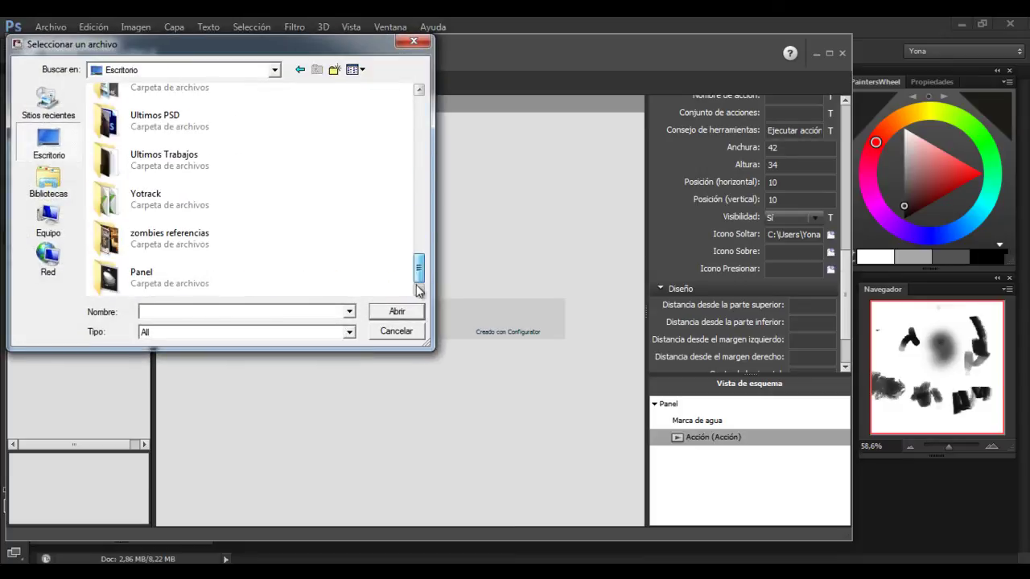
pyautogui.doubleClick(140, 278)
pyautogui.doubleClick(129, 144)
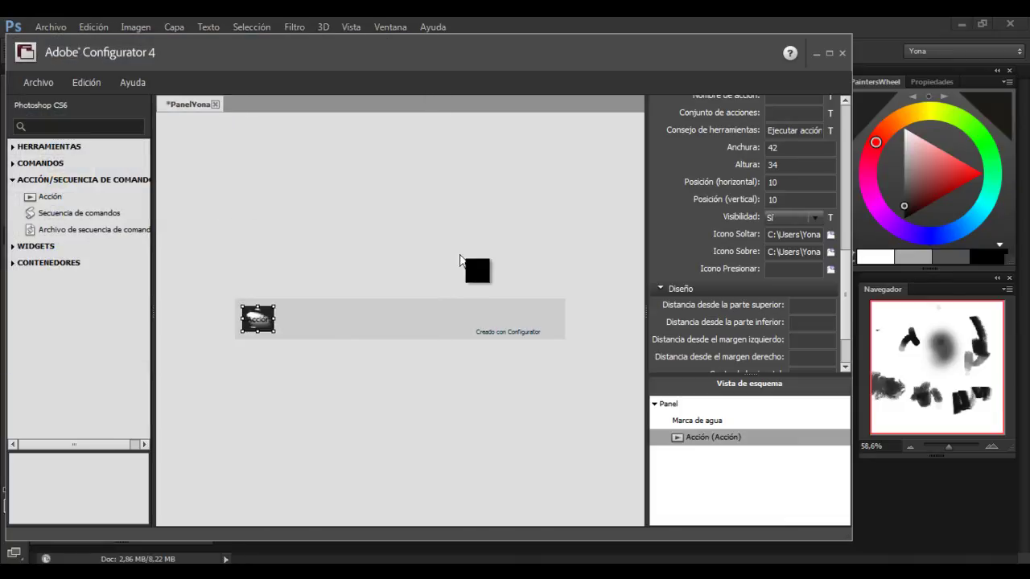
# - Set Icono Presionar to image 01 from Escritorio > Panel
pyautogui.click(831, 269)
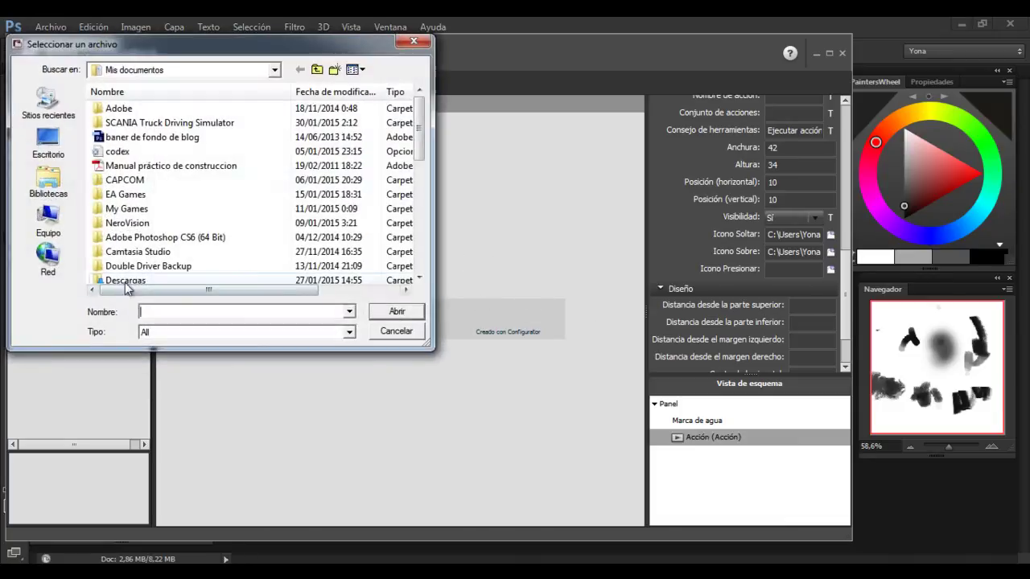
pyautogui.click(48, 145)
pyautogui.moveTo(419, 155); pyautogui.dragTo(416, 303)
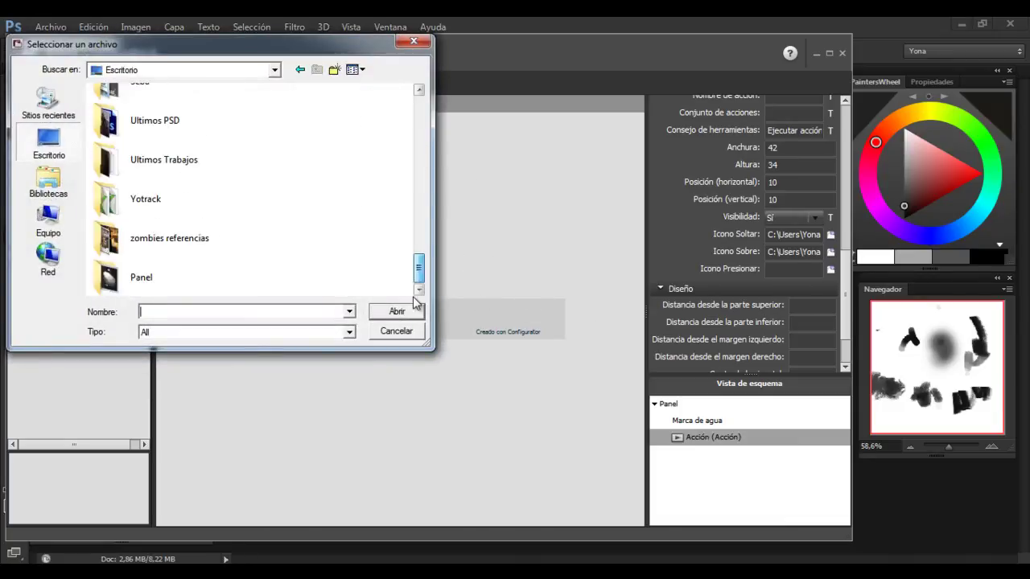
pyautogui.doubleClick(135, 271)
pyautogui.doubleClick(140, 165)
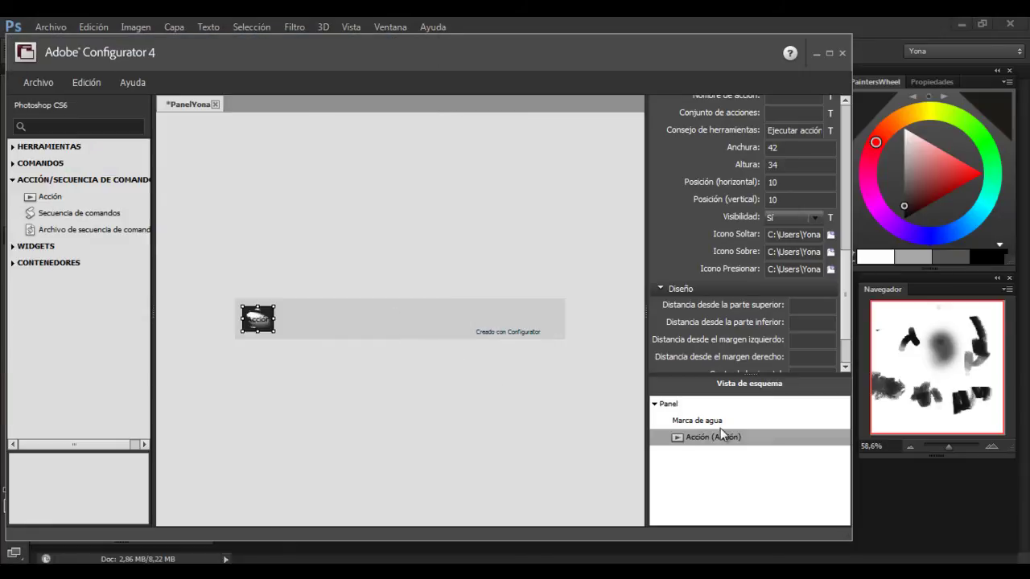
# - Place the Acción button on the panel and clear its Etiqueta label text
pyautogui.moveTo(848, 302)
pyautogui.mouseDown()
pyautogui.moveTo(857, 265)
pyautogui.moveTo(838, 247)
pyautogui.mouseUp()
pyautogui.moveTo(730, 243)
pyautogui.mouseDown()
pyautogui.moveTo(244, 344)
pyautogui.moveTo(272, 322)
pyautogui.mouseUp()
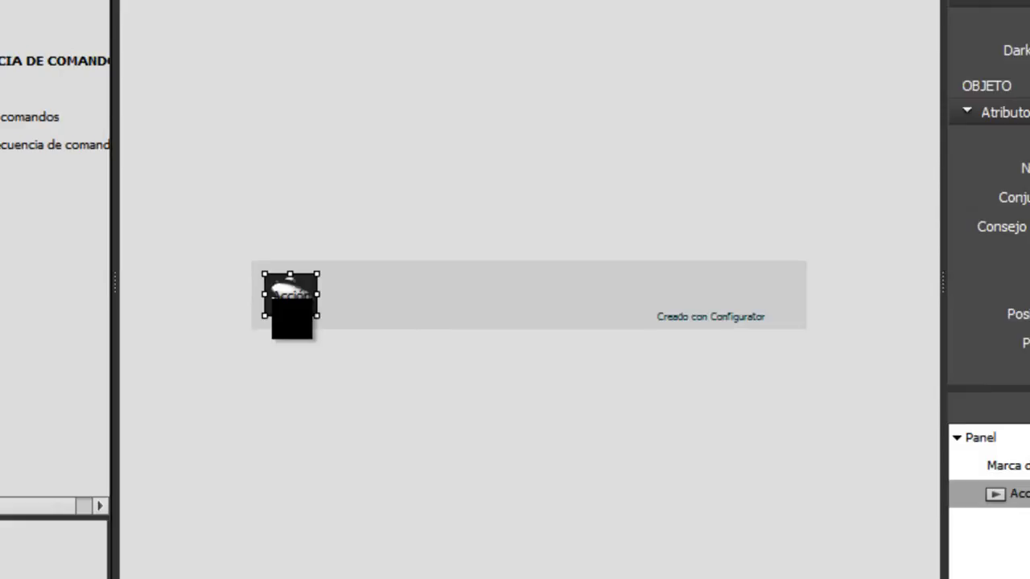
pyautogui.moveTo(349, 286); pyautogui.dragTo(350, 286)
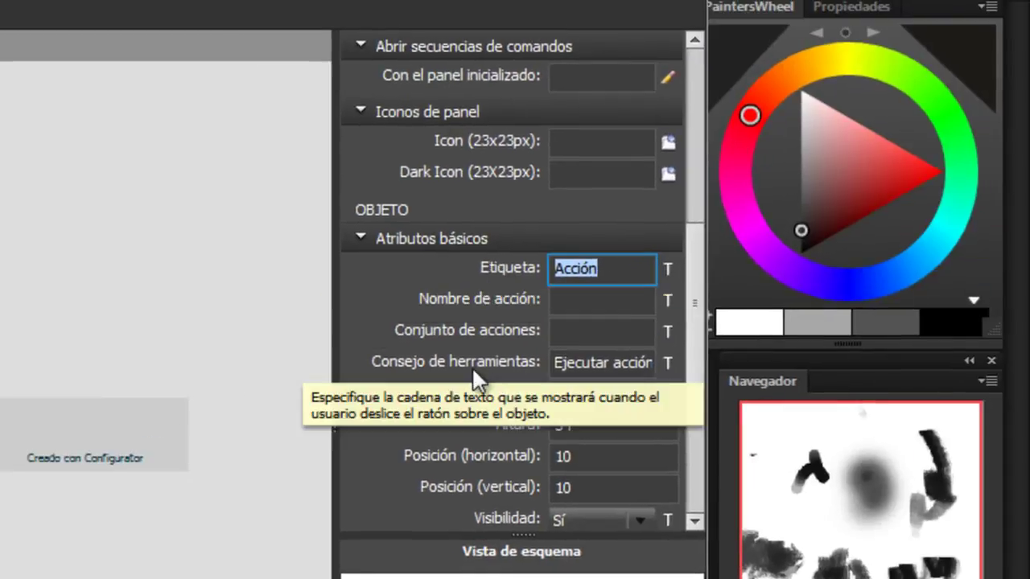
pyautogui.press('BackSpace')
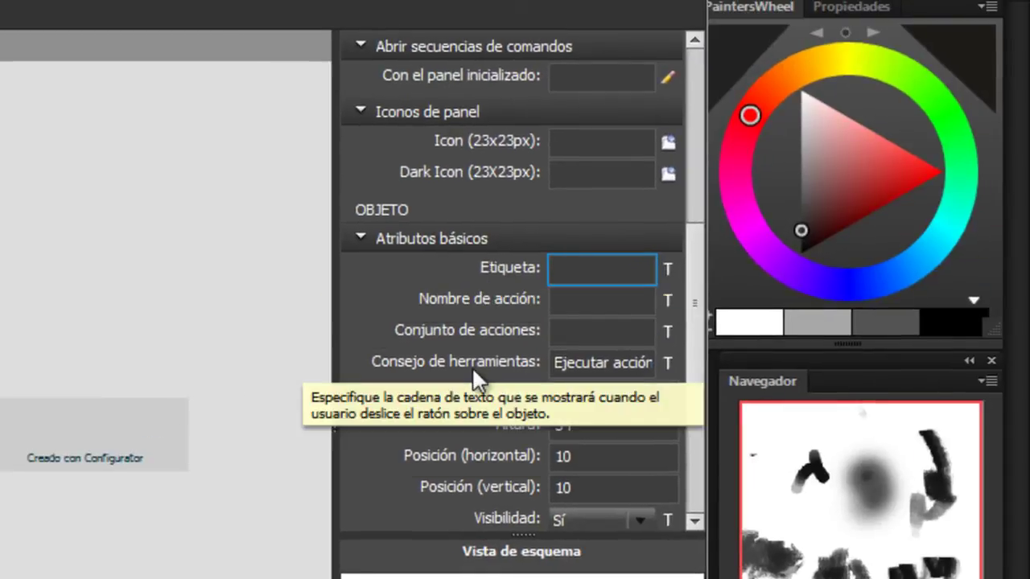
pyautogui.write('01')
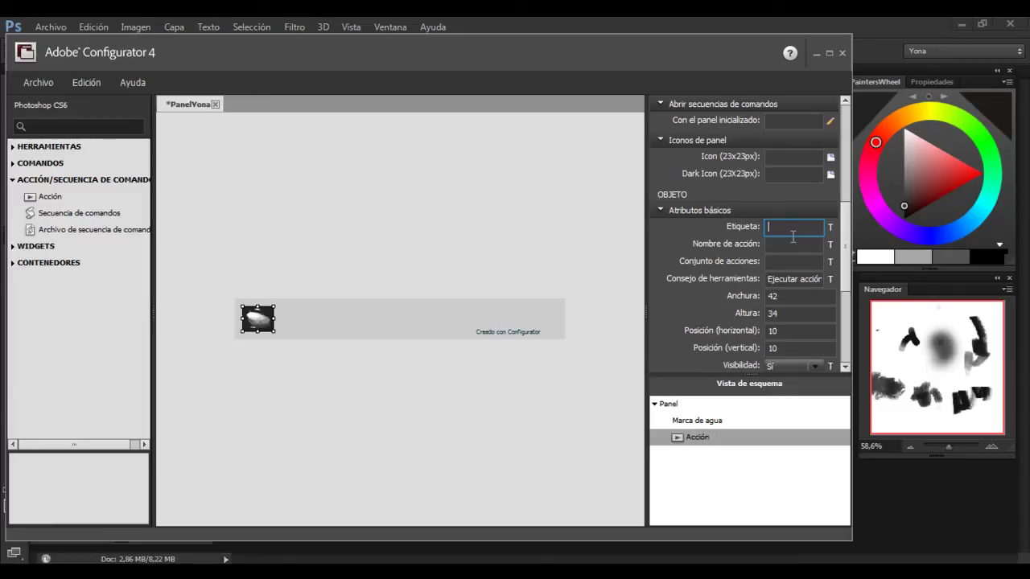
# - Enter 01 as the button's Nombre de acción
pyautogui.click(785, 247)
pyautogui.moveTo(554, 59); pyautogui.dragTo(271, 63)
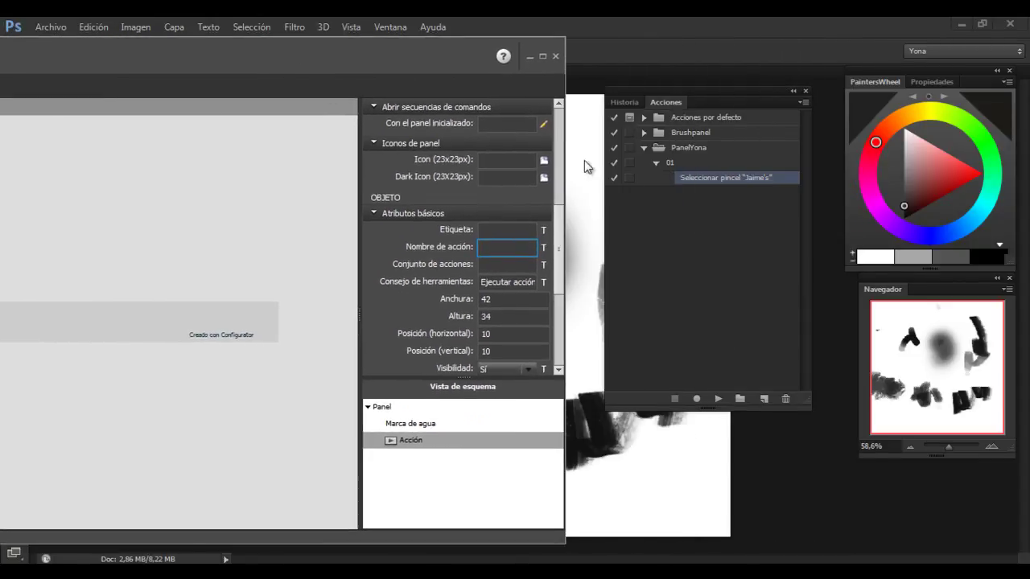
pyautogui.click(731, 93)
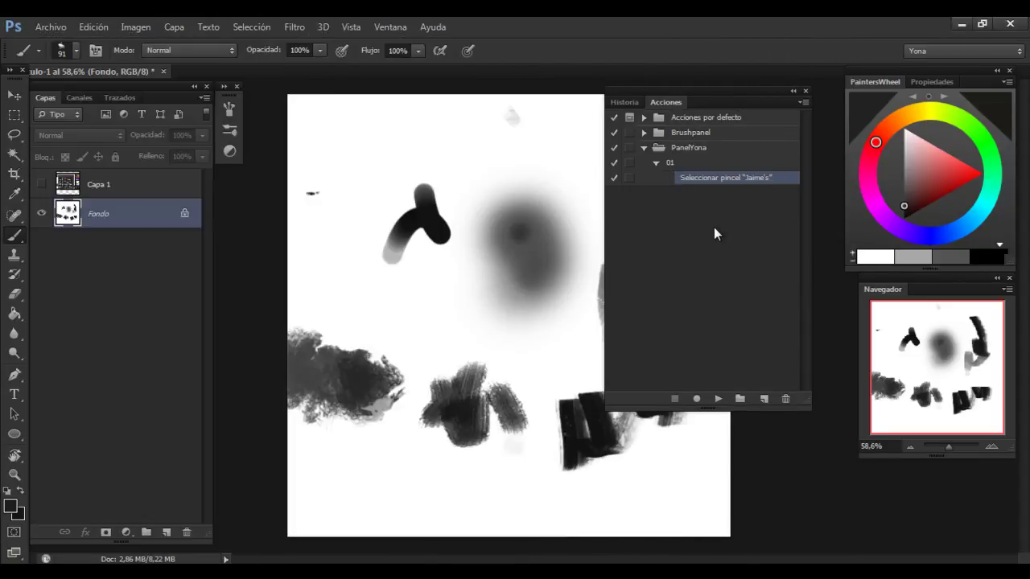
pyautogui.hotkey('alt', 'Tab')
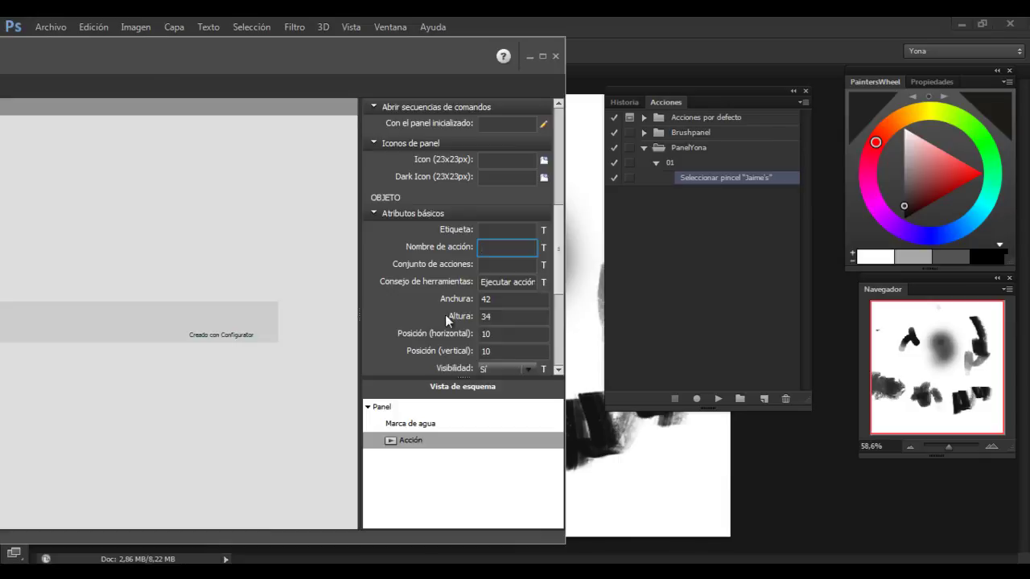
pyautogui.moveTo(359, 56); pyautogui.dragTo(460, 58)
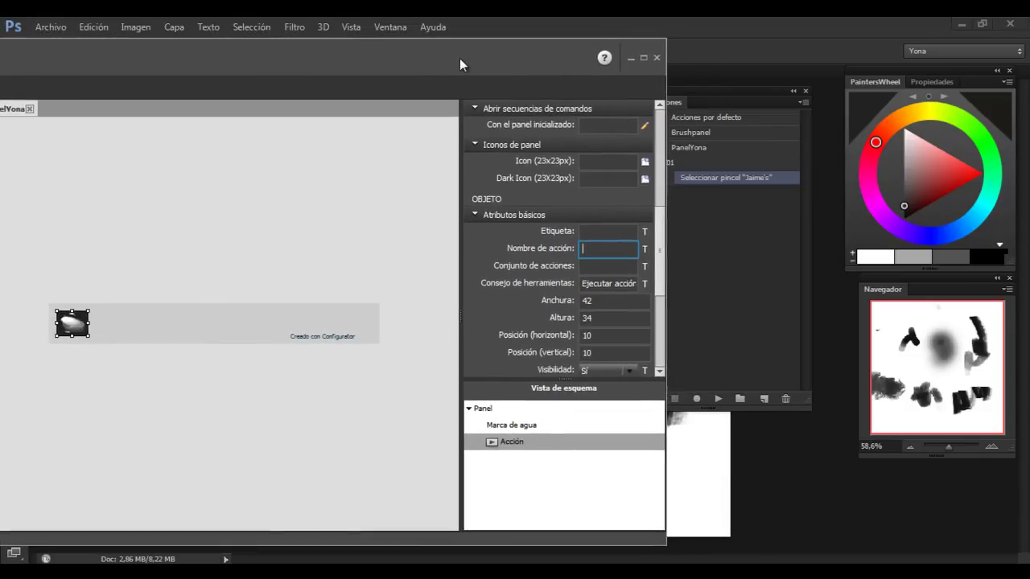
pyautogui.write('01')
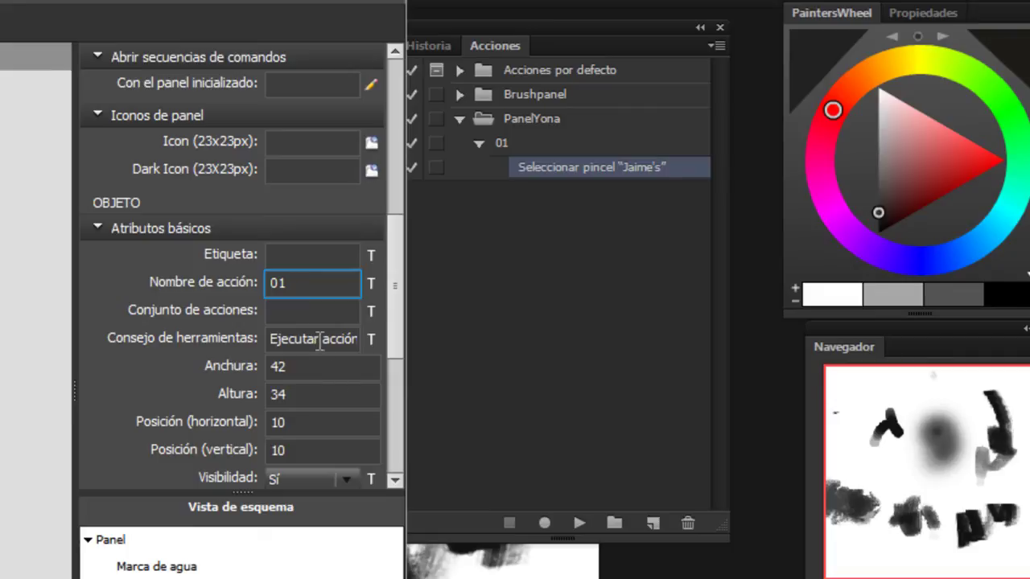
# - Copy the PanelYona set name from Photoshop's Acciones panel into Conjunto de acciones
pyautogui.click(284, 309)
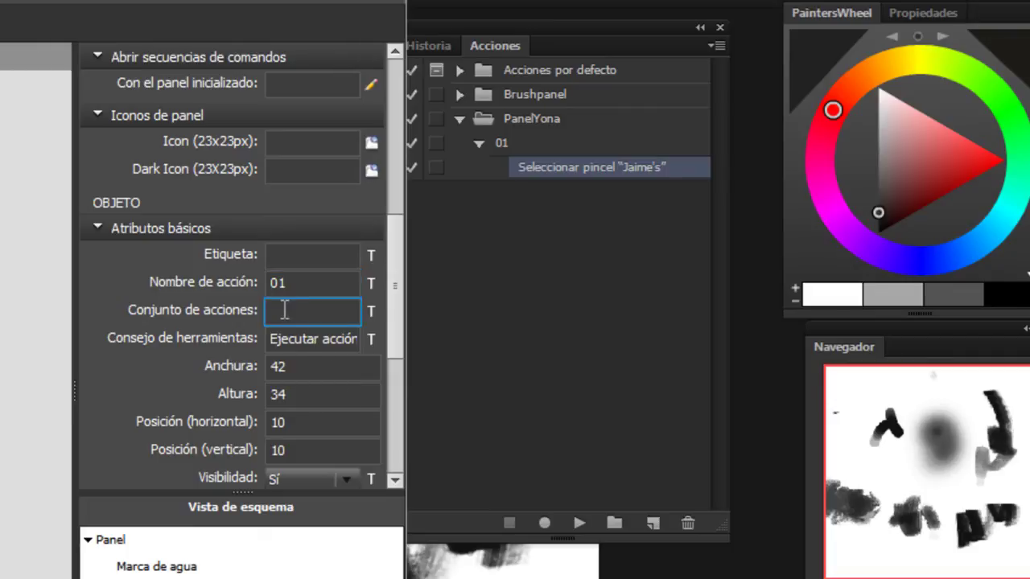
pyautogui.click(514, 116)
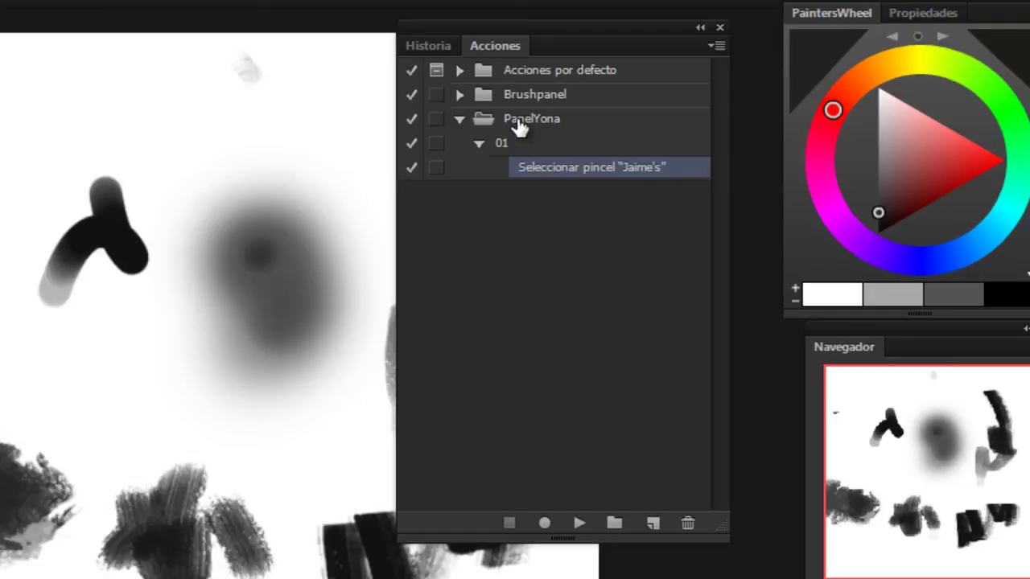
pyautogui.doubleClick(532, 120)
pyautogui.rightClick(547, 117)
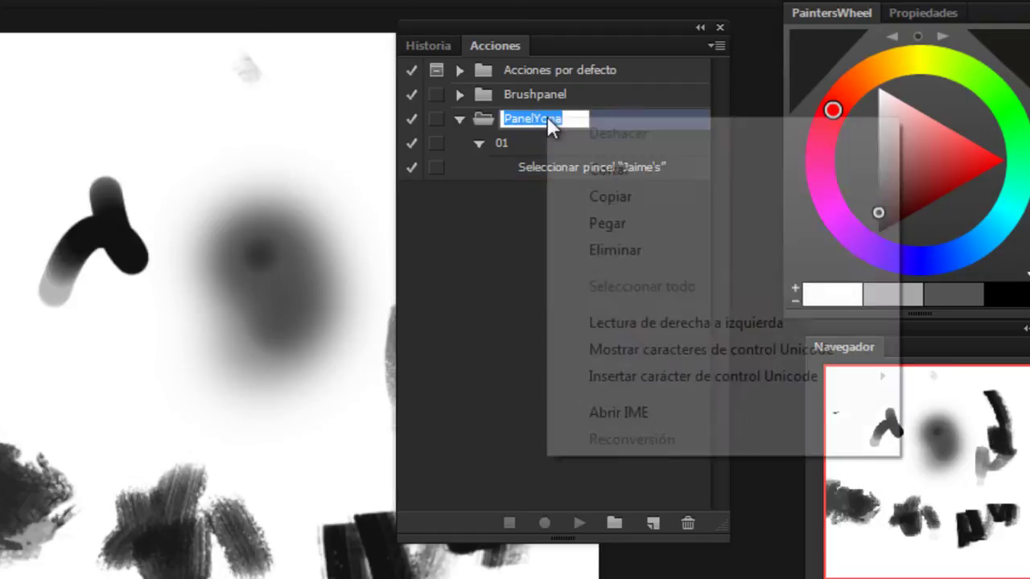
pyautogui.click(557, 201)
pyautogui.hotkey('alt', 'Tab')
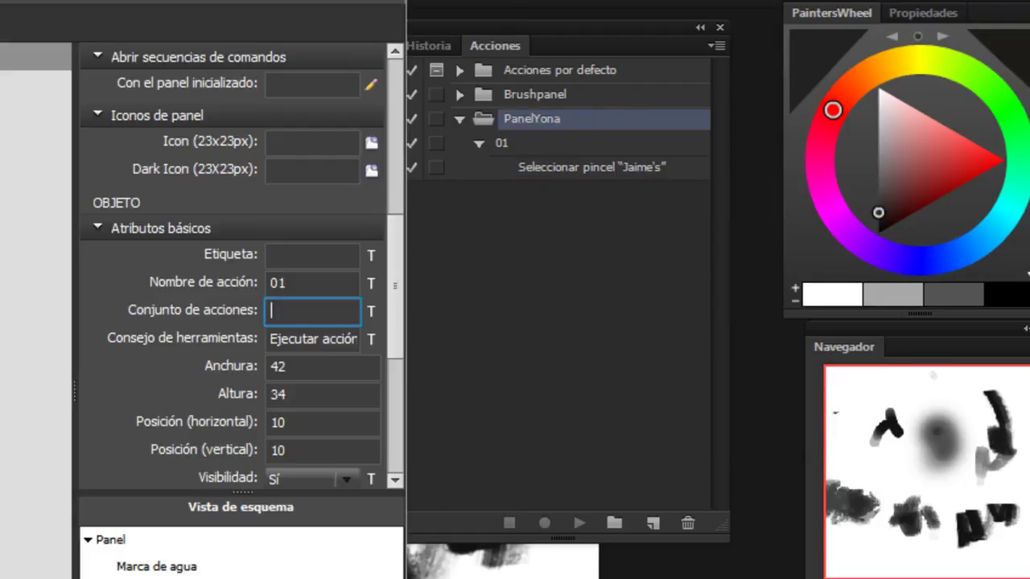
pyautogui.hotkey('ctrl', 'v')
pyautogui.moveTo(21, 3)
pyautogui.mouseDown()
pyautogui.moveTo(173, 2)
pyautogui.moveTo(17, 7)
pyautogui.mouseUp()
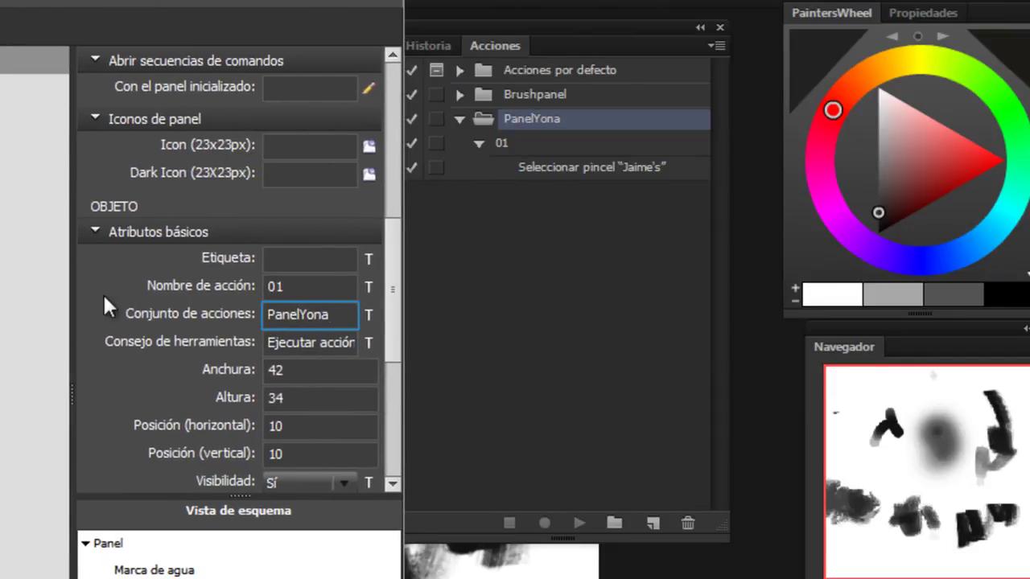
pyautogui.moveTo(394, 298); pyautogui.dragTo(396, 326)
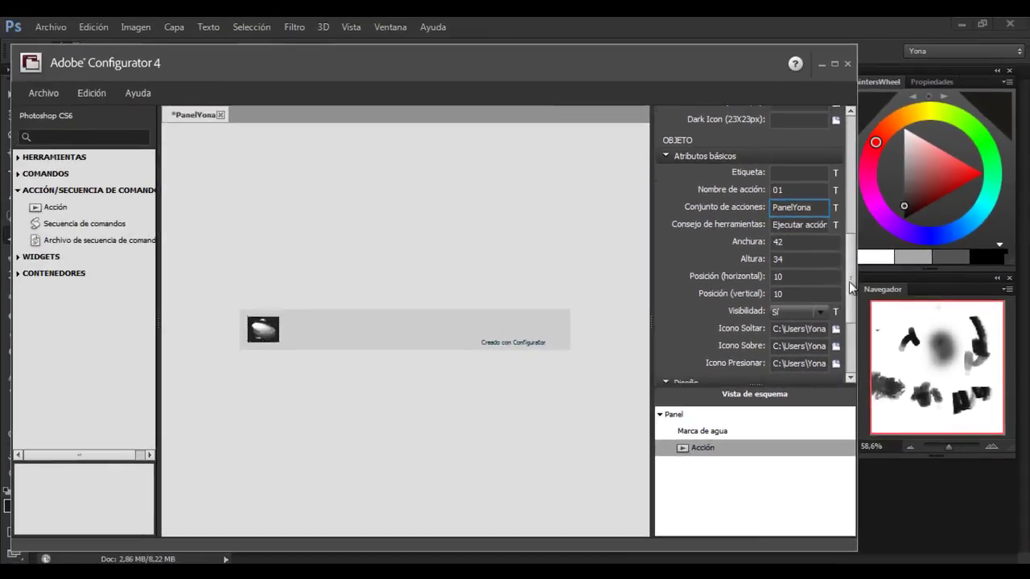
pyautogui.moveTo(851, 281); pyautogui.dragTo(853, 266)
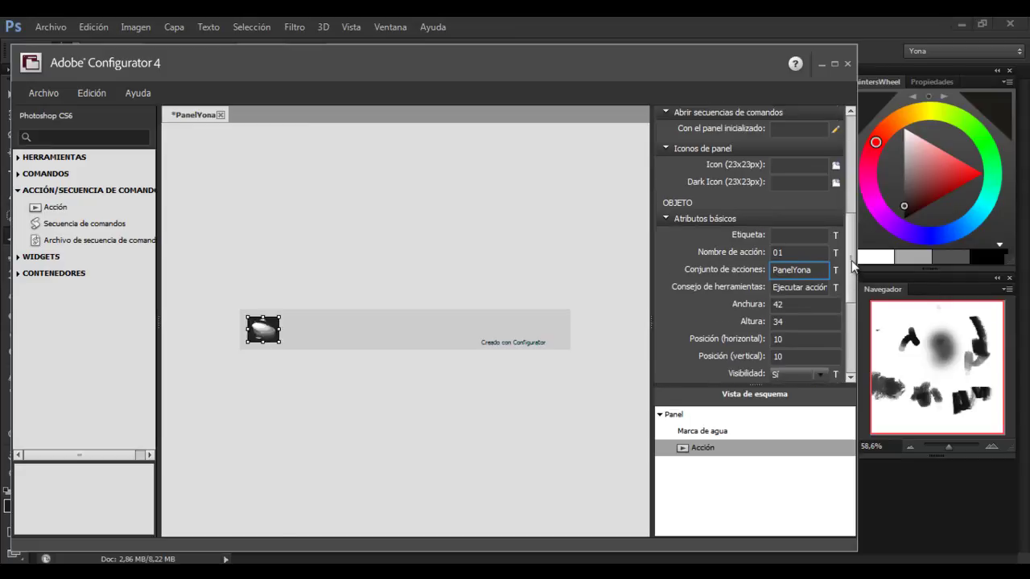
pyautogui.click(48, 95)
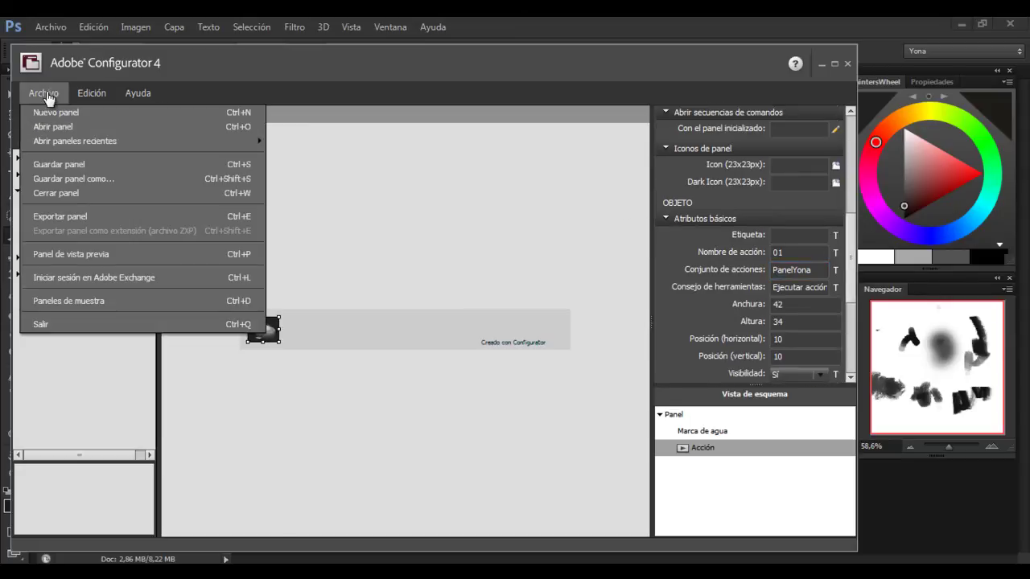
# - Save the panel with Guardar panel as PanelYona in Escritorio > Panel
pyautogui.click(62, 179)
pyautogui.click(53, 151)
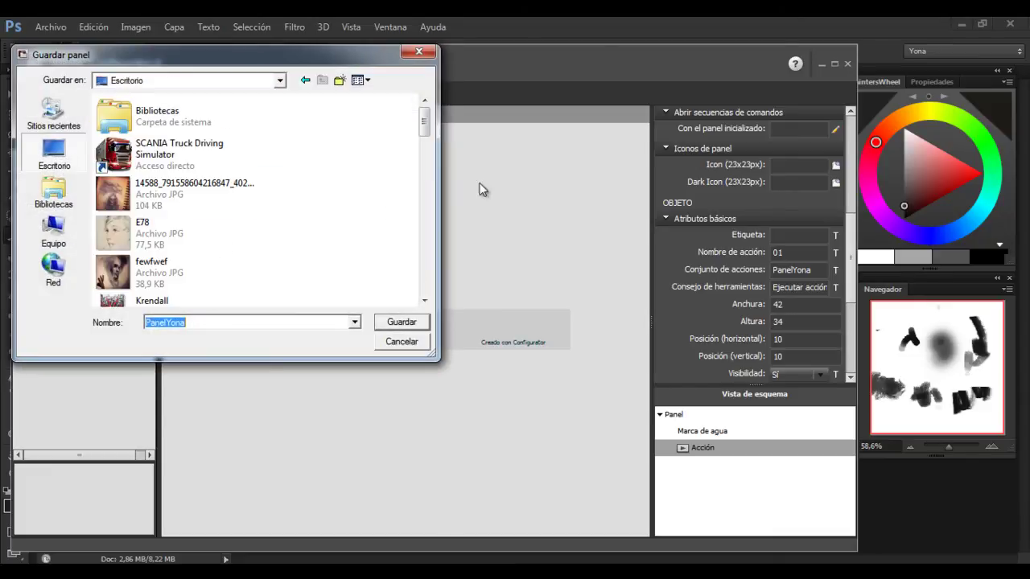
pyautogui.moveTo(424, 127); pyautogui.dragTo(426, 257)
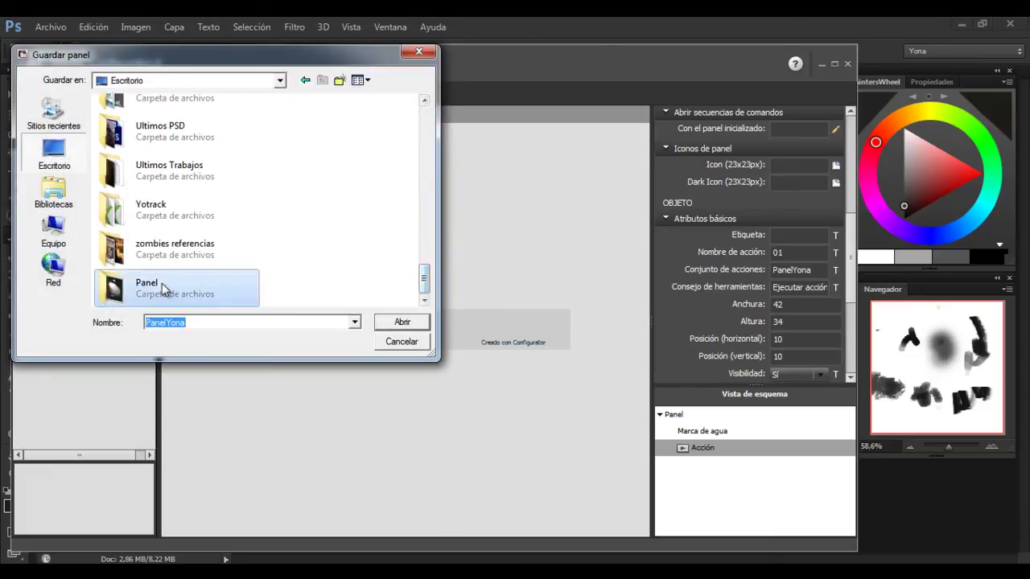
pyautogui.doubleClick(161, 290)
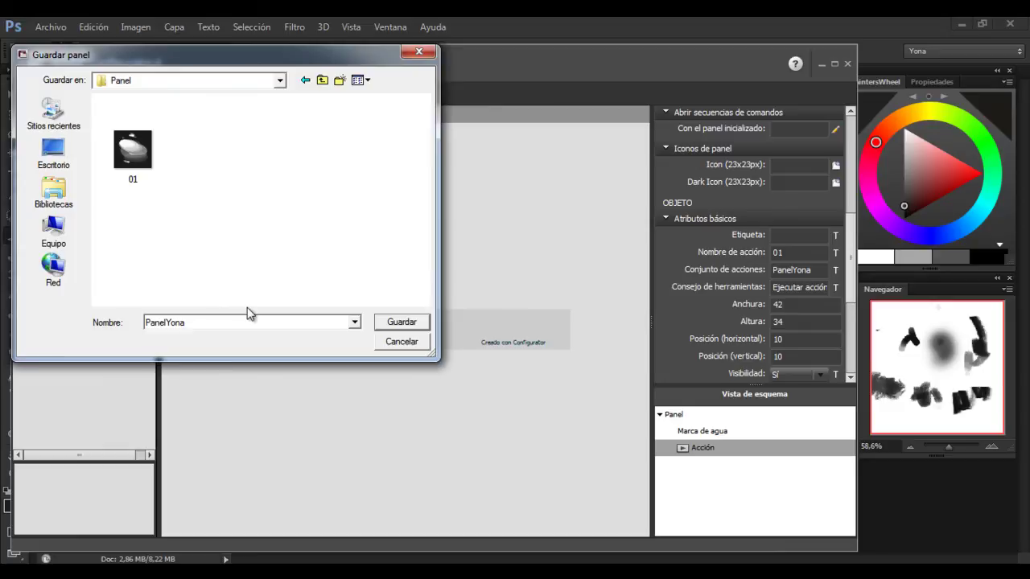
pyautogui.click(401, 324)
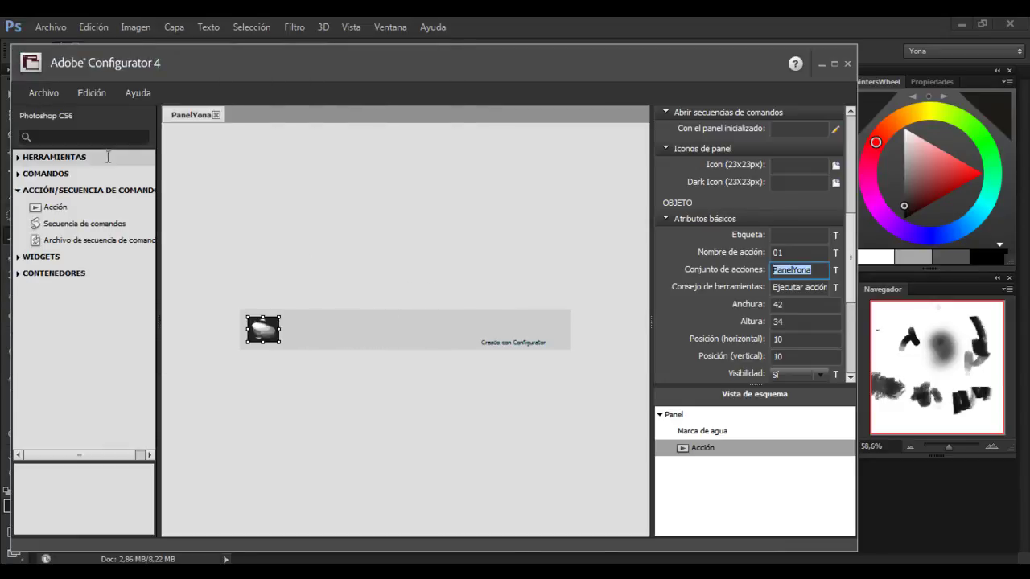
pyautogui.click(38, 96)
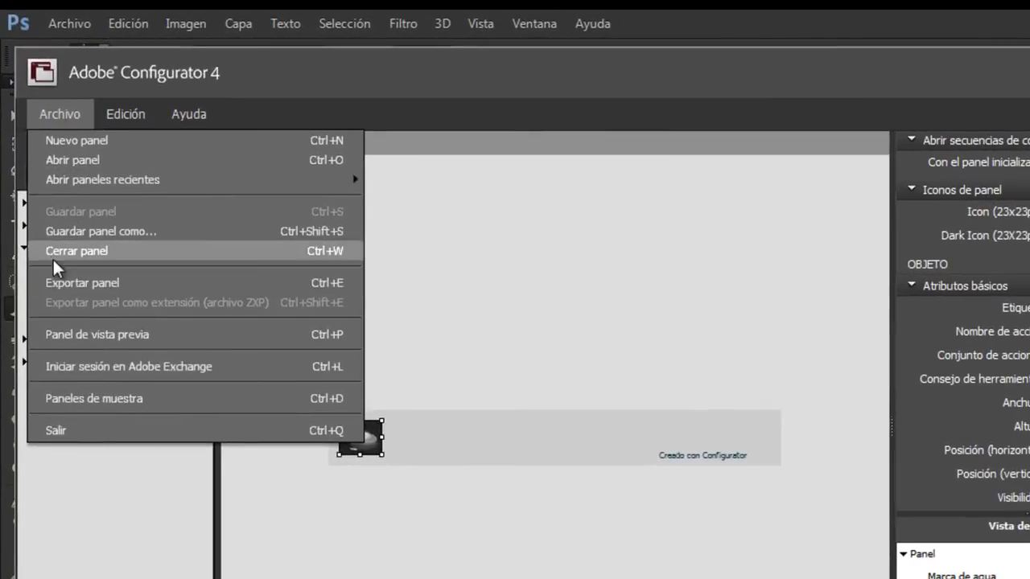
# - Export PanelYona to the desktop Panel folder, dismiss the success message, and return to Photoshop
pyautogui.click(60, 283)
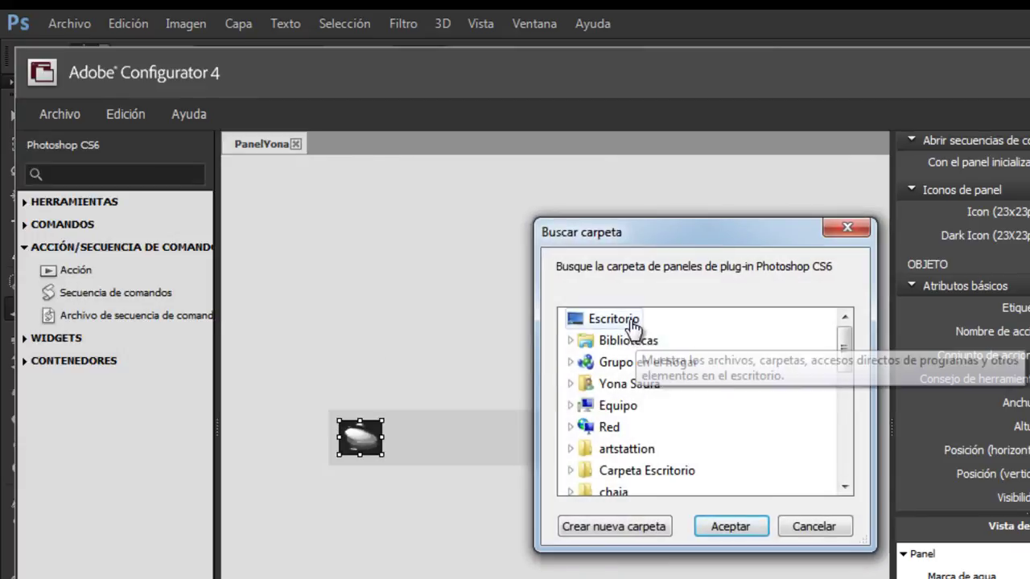
pyautogui.moveTo(844, 351); pyautogui.dragTo(845, 476)
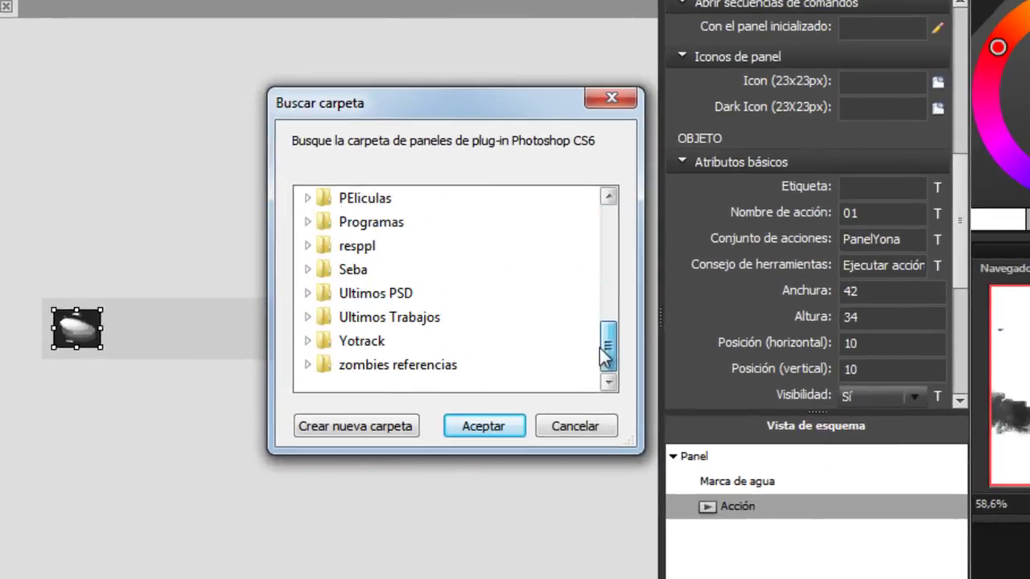
pyautogui.moveTo(608, 370); pyautogui.dragTo(607, 230)
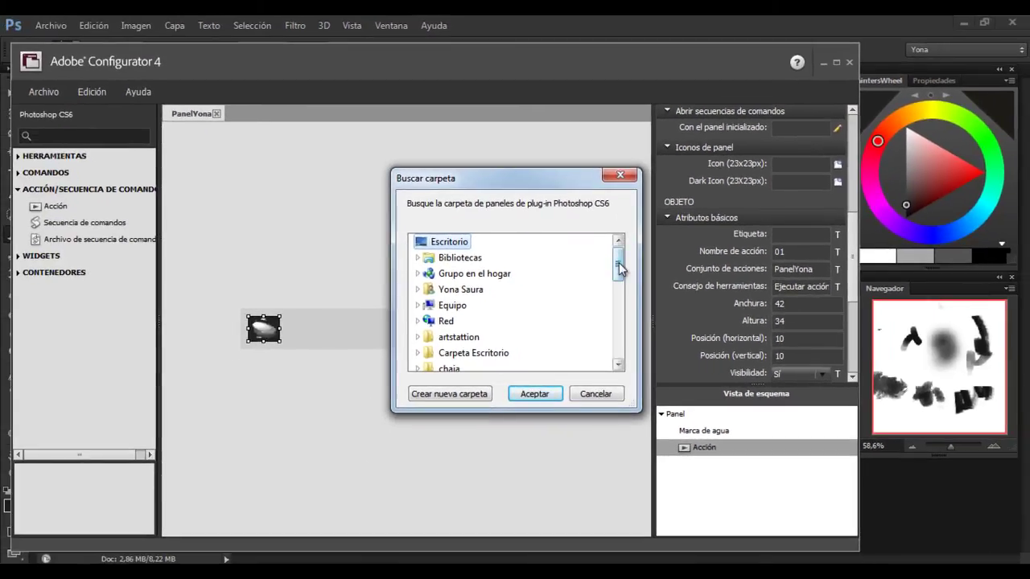
pyautogui.moveTo(616, 269); pyautogui.dragTo(617, 359)
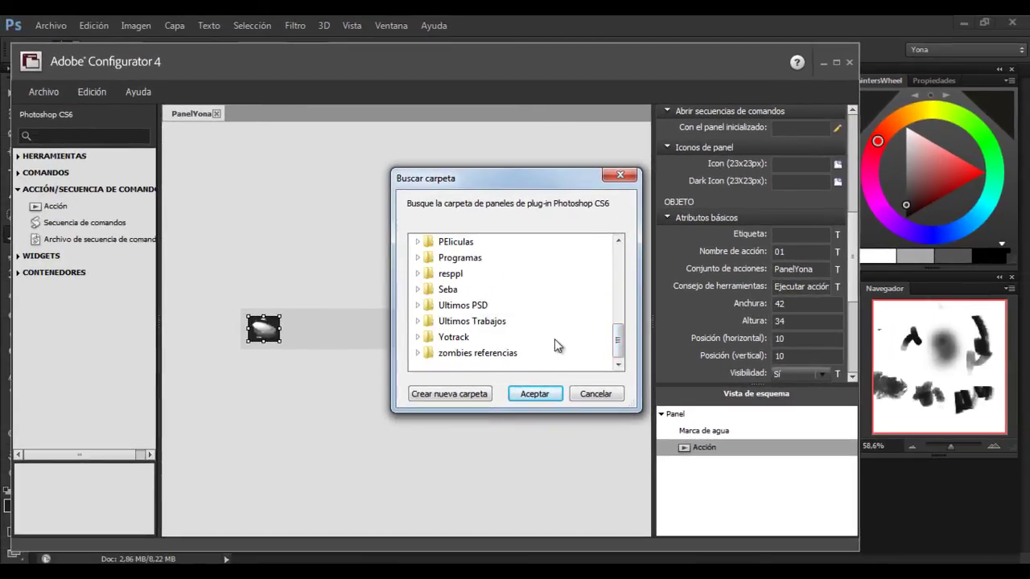
pyautogui.moveTo(618, 338); pyautogui.dragTo(617, 331)
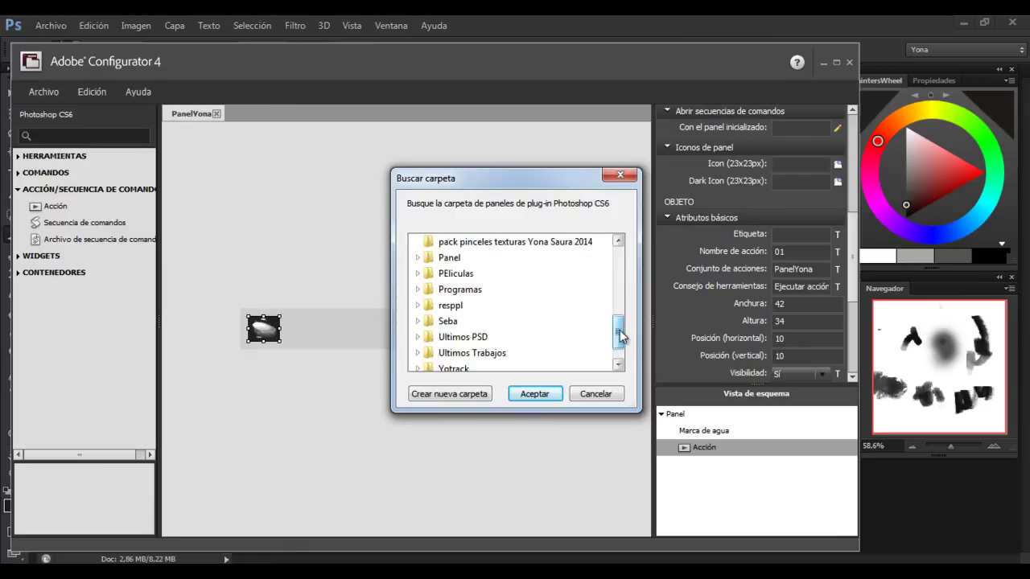
pyautogui.click(451, 260)
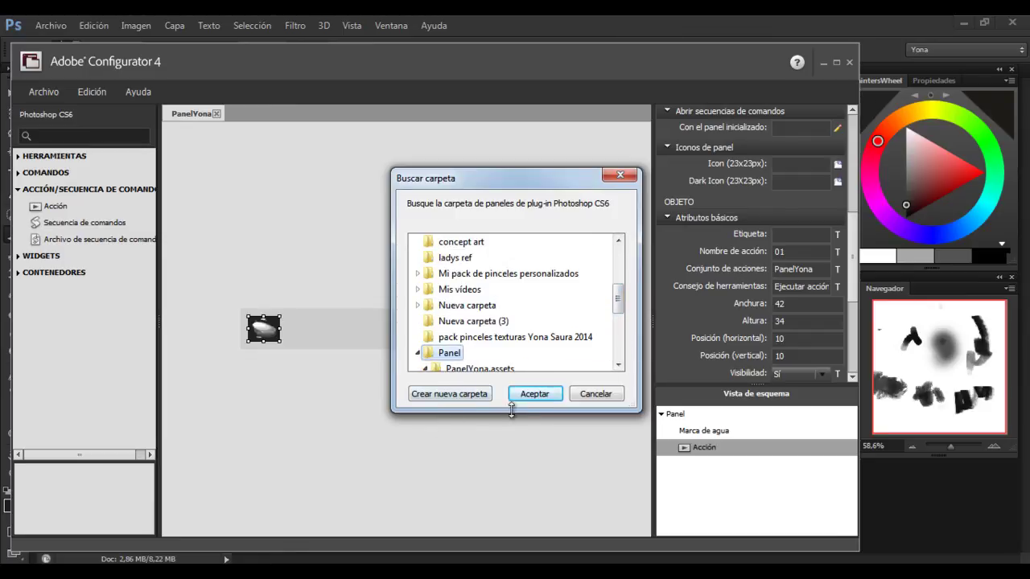
pyautogui.click(534, 394)
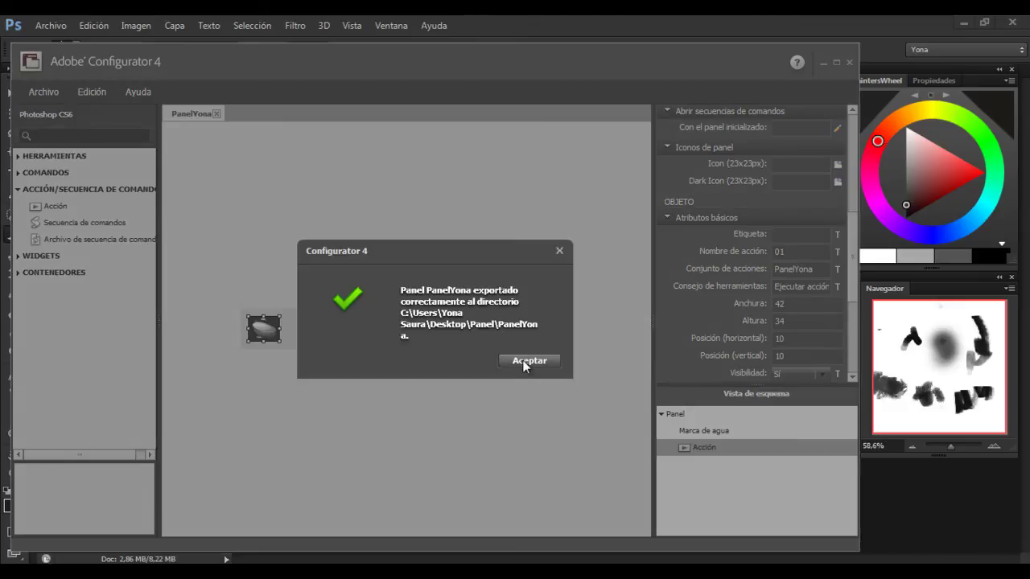
pyautogui.click(524, 364)
pyautogui.click(916, 30)
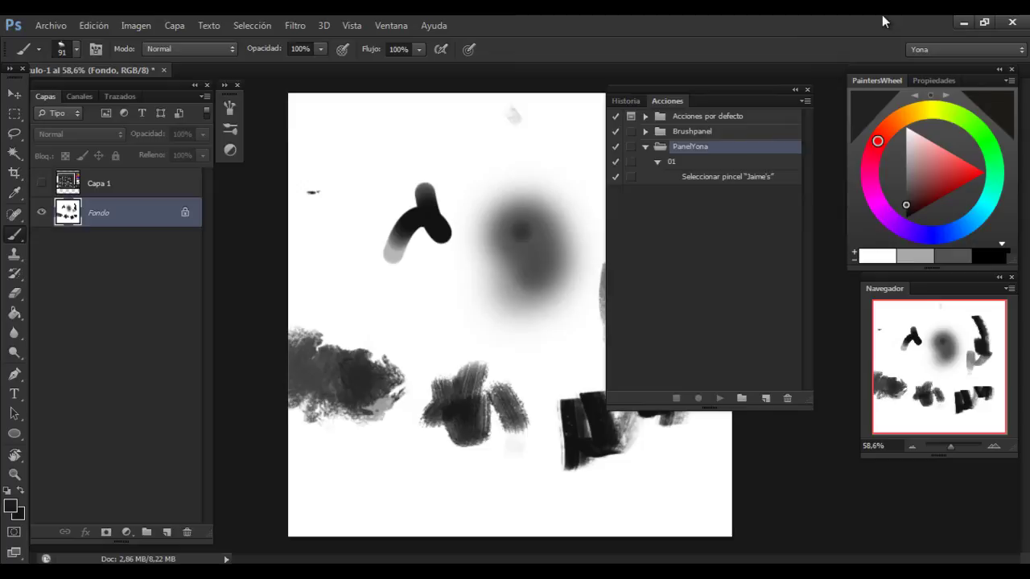
# - Close Configurator and check the desktop Panel folder holds PanelYona, PanelYona.gpc and 01
pyautogui.click(964, 26)
pyautogui.click(826, 65)
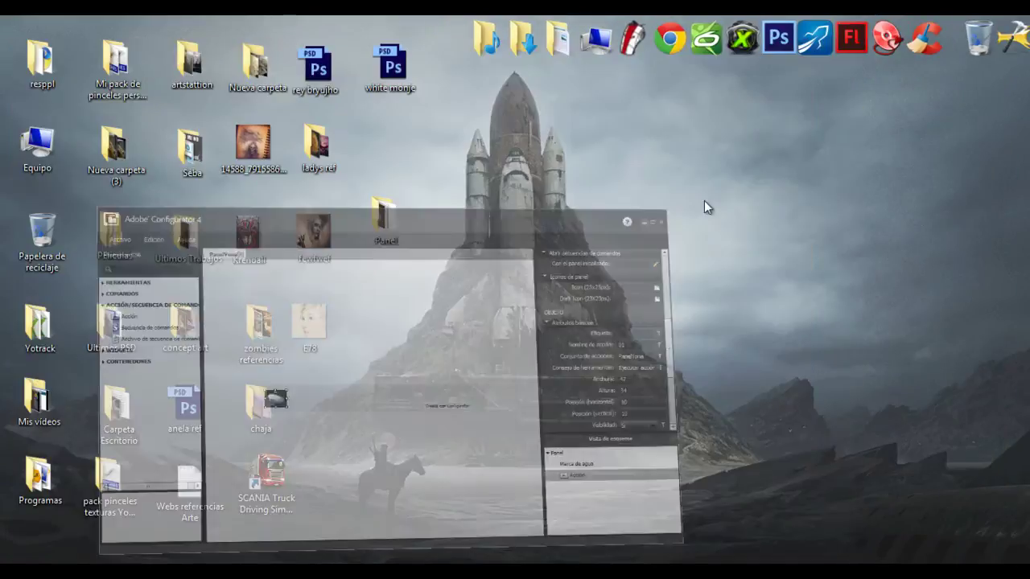
pyautogui.doubleClick(384, 215)
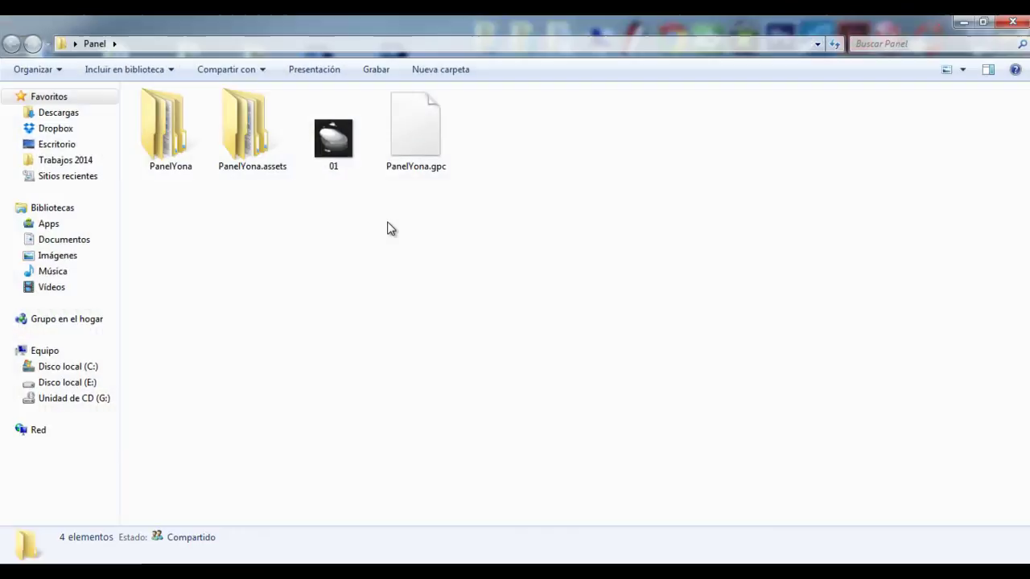
pyautogui.click(161, 167)
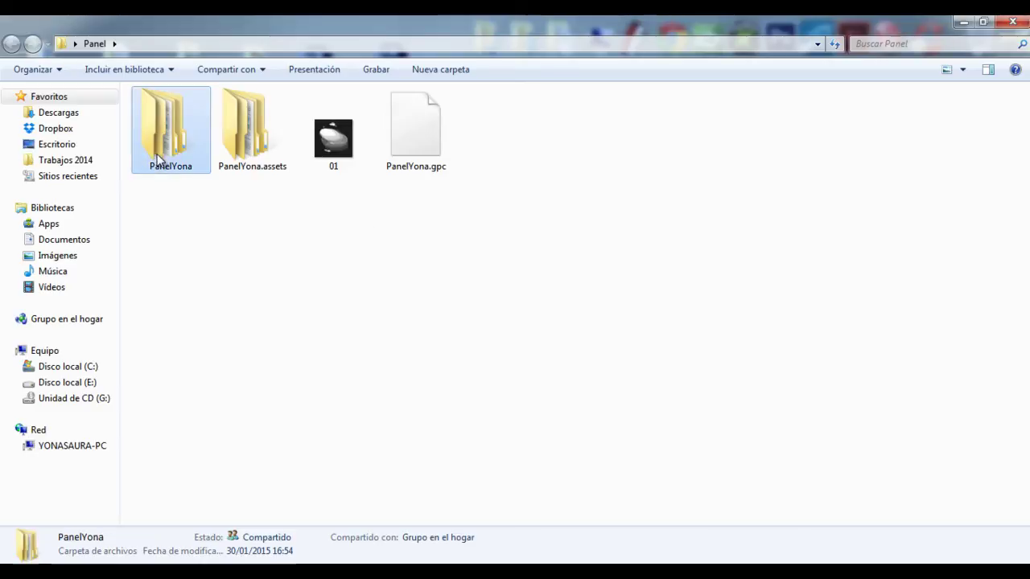
pyautogui.click(197, 236)
pyautogui.moveTo(189, 247); pyautogui.dragTo(136, 119)
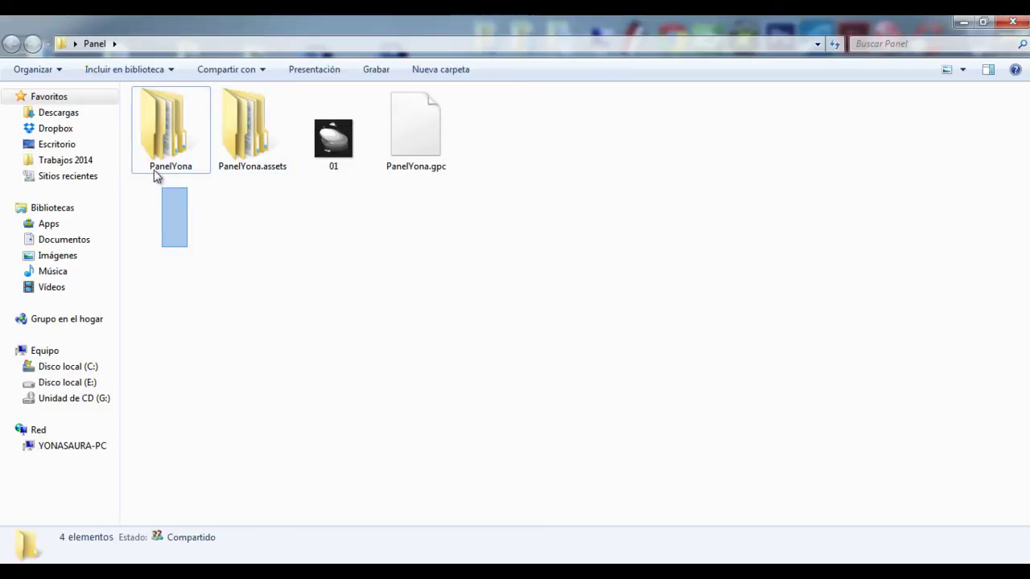
pyautogui.click(162, 241)
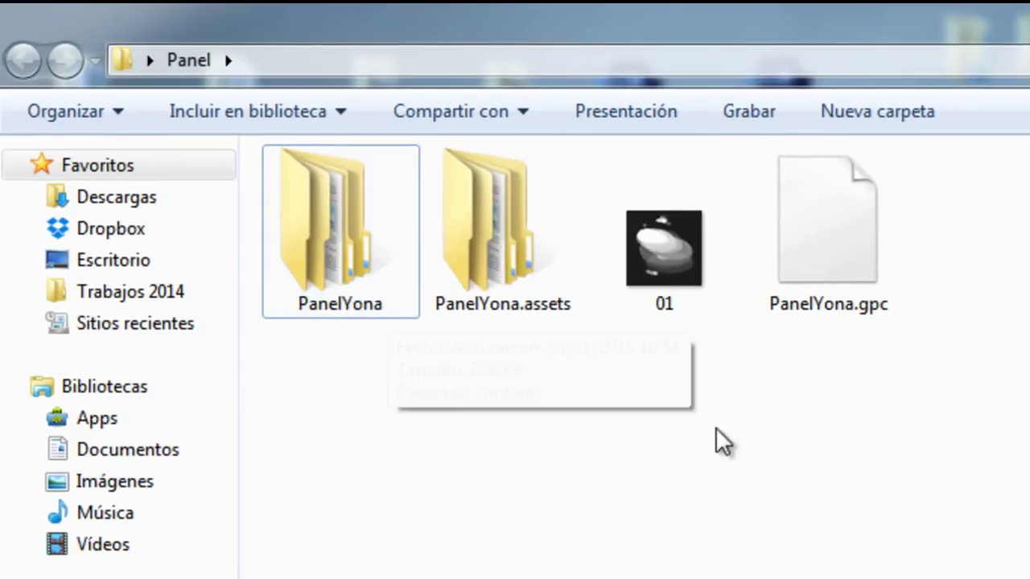
pyautogui.click(814, 268)
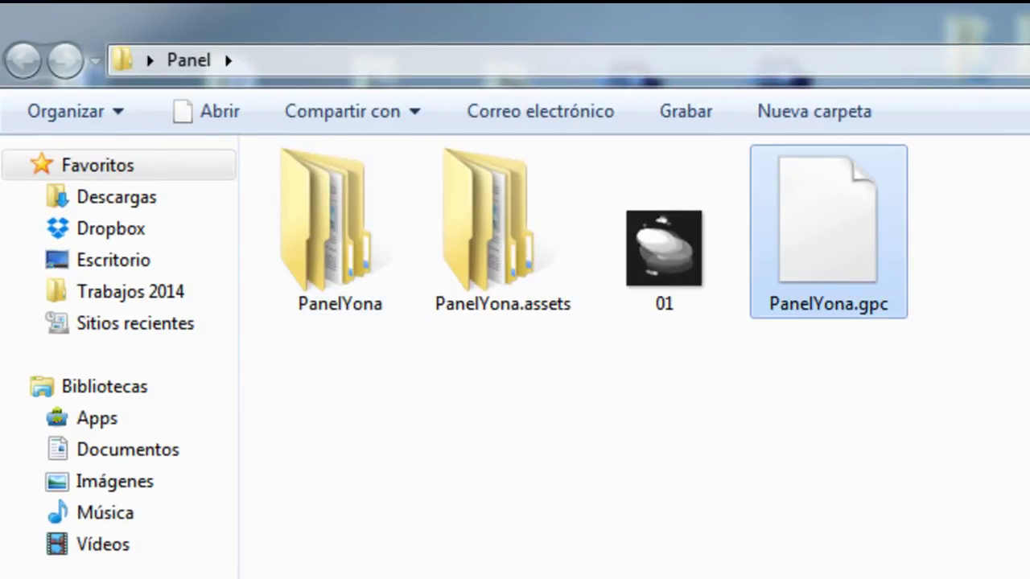
pyautogui.click(667, 241)
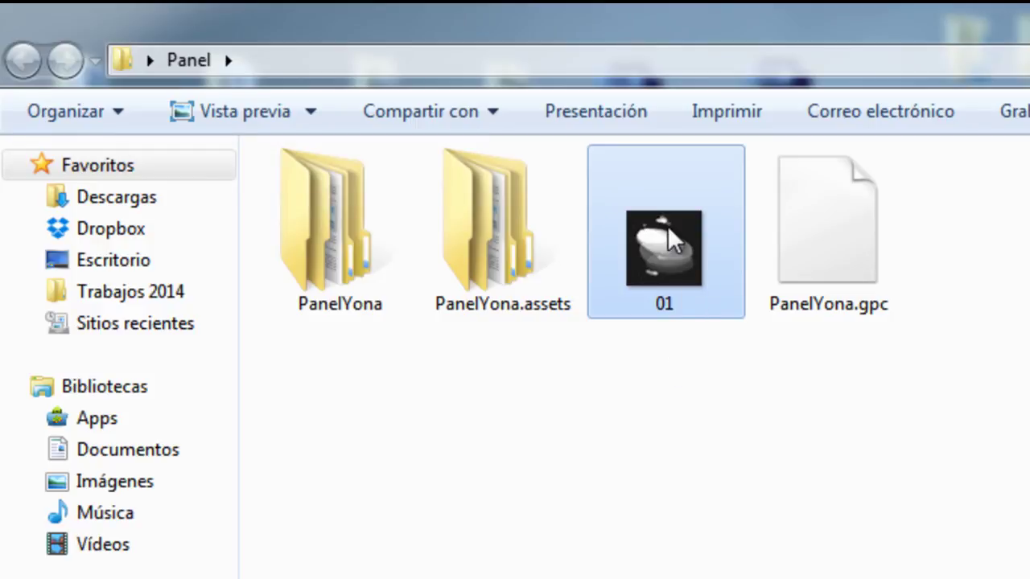
pyautogui.click(564, 439)
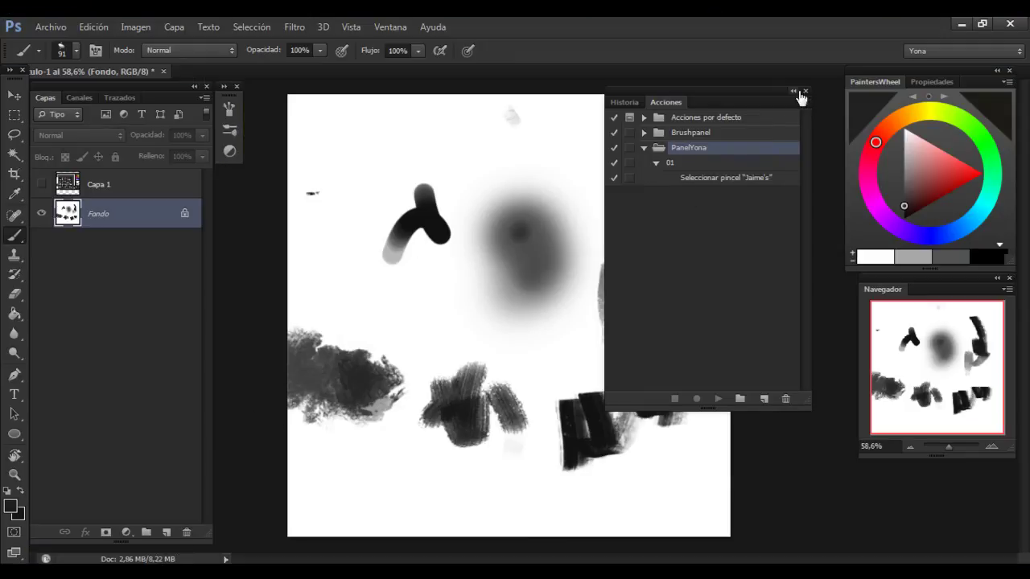
# - Collapse the Acciones panel and close the painted test document without saving
pyautogui.click(793, 92)
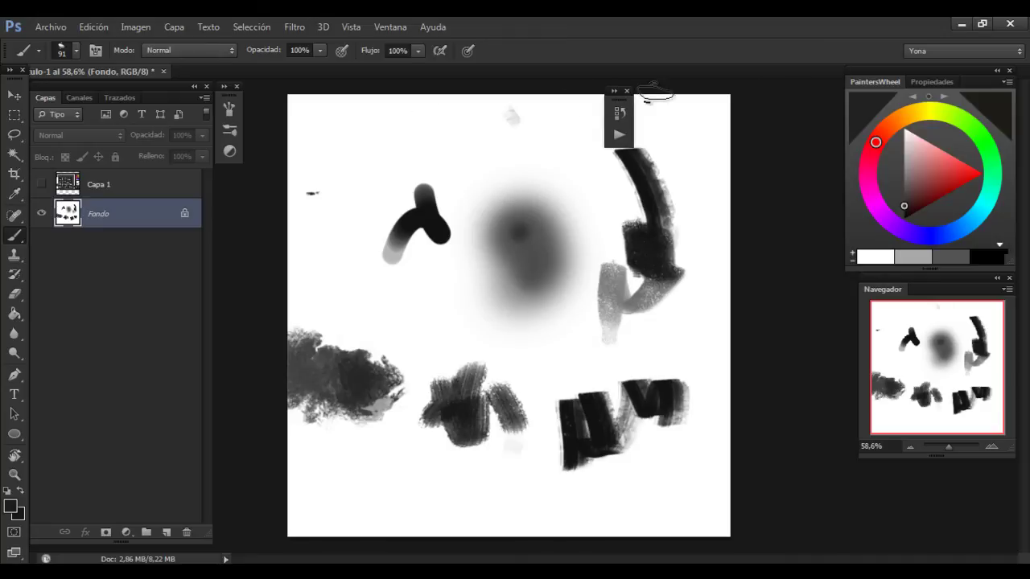
pyautogui.click(1018, 23)
pyautogui.click(515, 238)
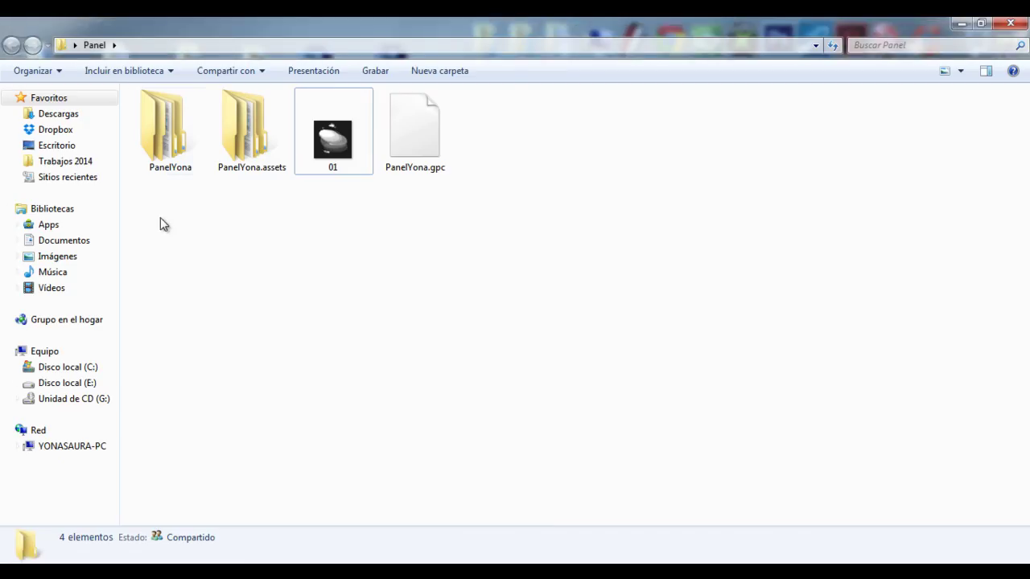
# - Copy the PanelYona folder and browse to C:\...\Adobe Photoshop CS6 (64 Bit)\Plug-ins\Panels
pyautogui.rightClick(149, 148)
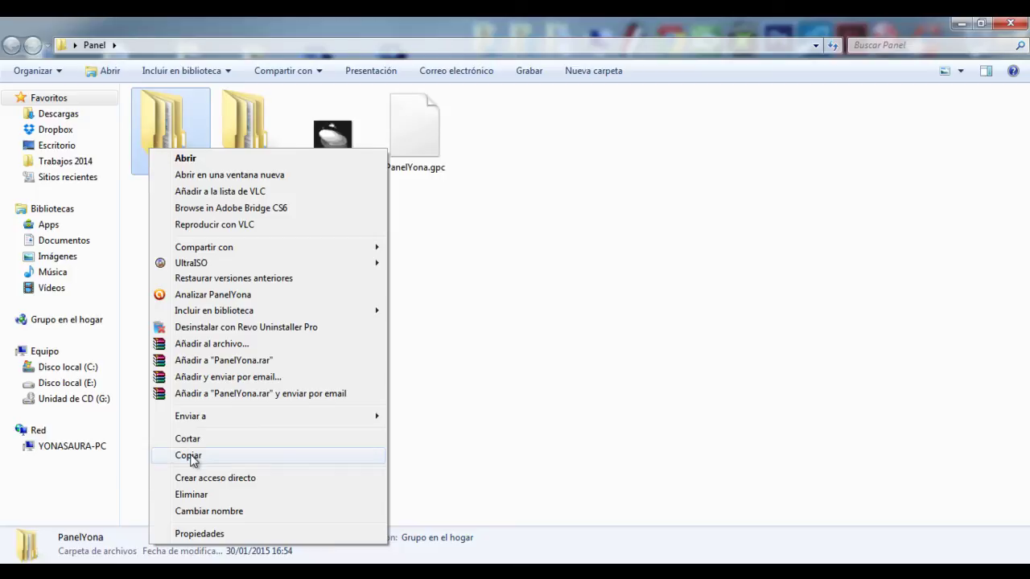
pyautogui.click(190, 456)
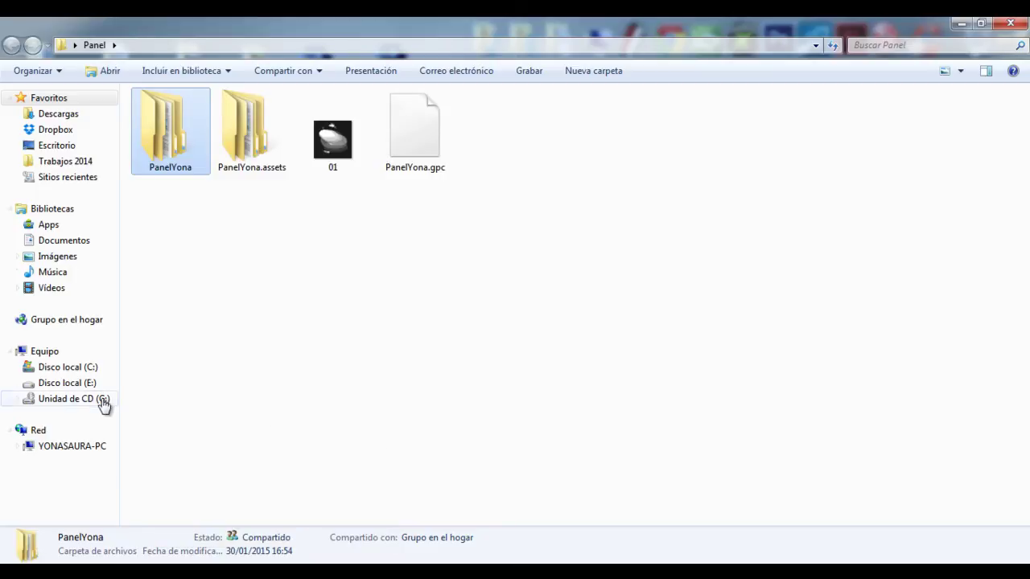
pyautogui.click(44, 351)
pyautogui.click(167, 133)
pyautogui.doubleClick(167, 133)
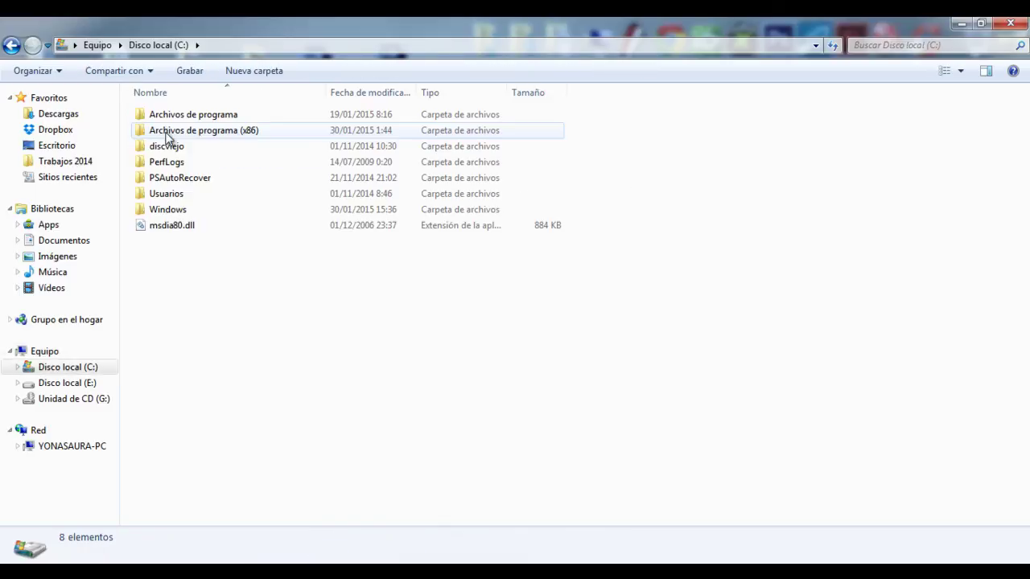
pyautogui.doubleClick(165, 115)
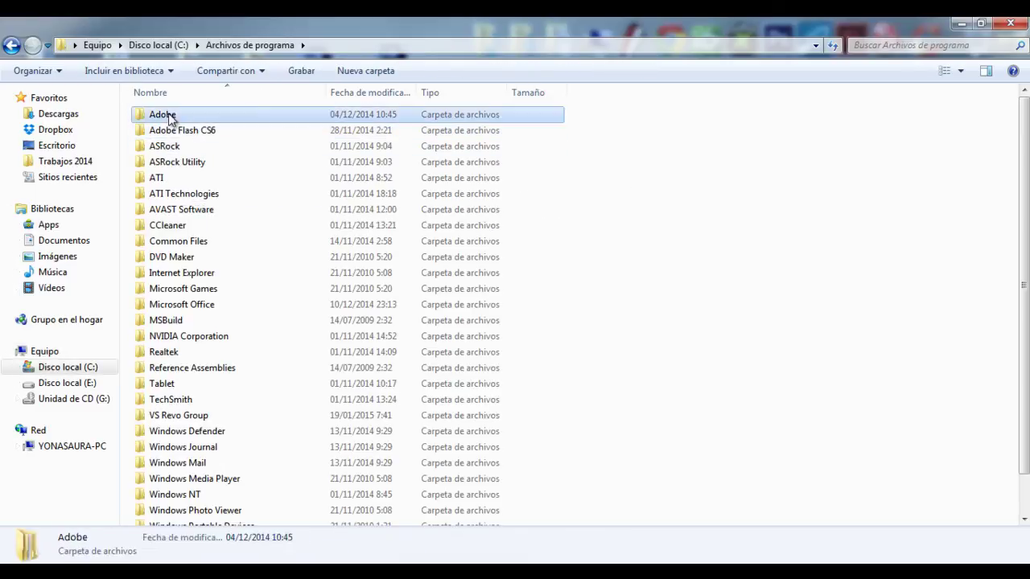
pyautogui.doubleClick(173, 117)
pyautogui.doubleClick(186, 132)
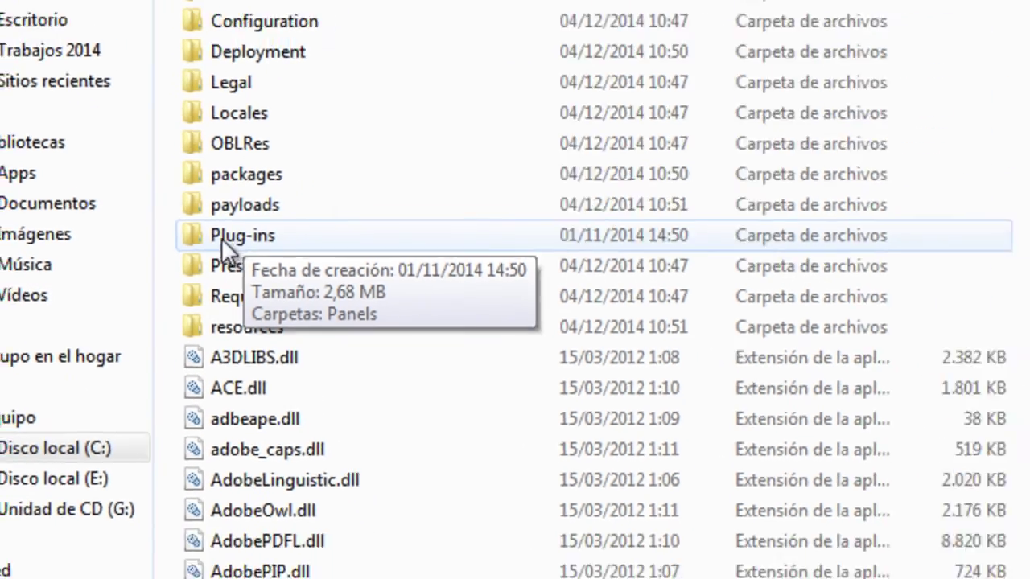
pyautogui.doubleClick(266, 227)
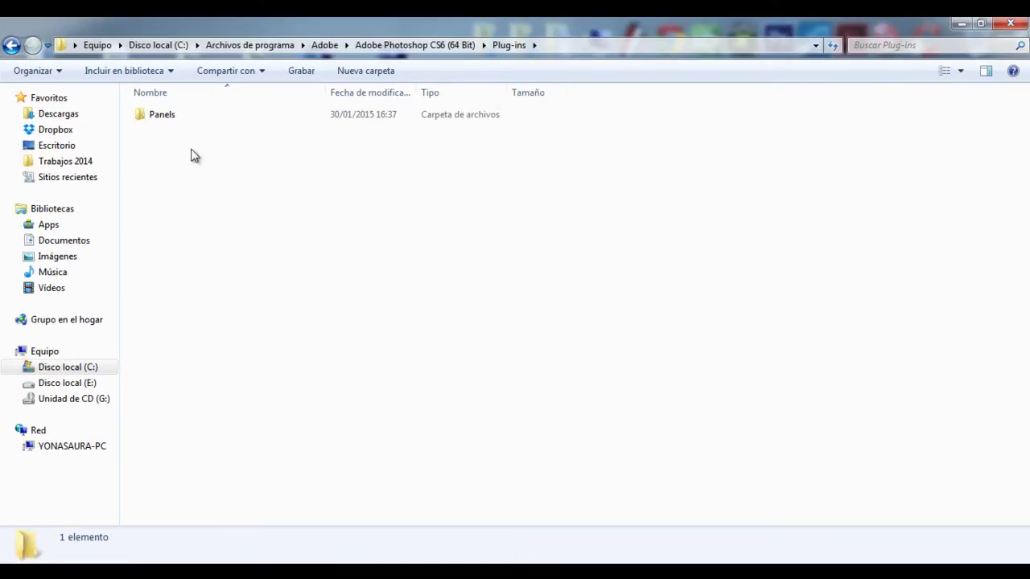
pyautogui.doubleClick(158, 117)
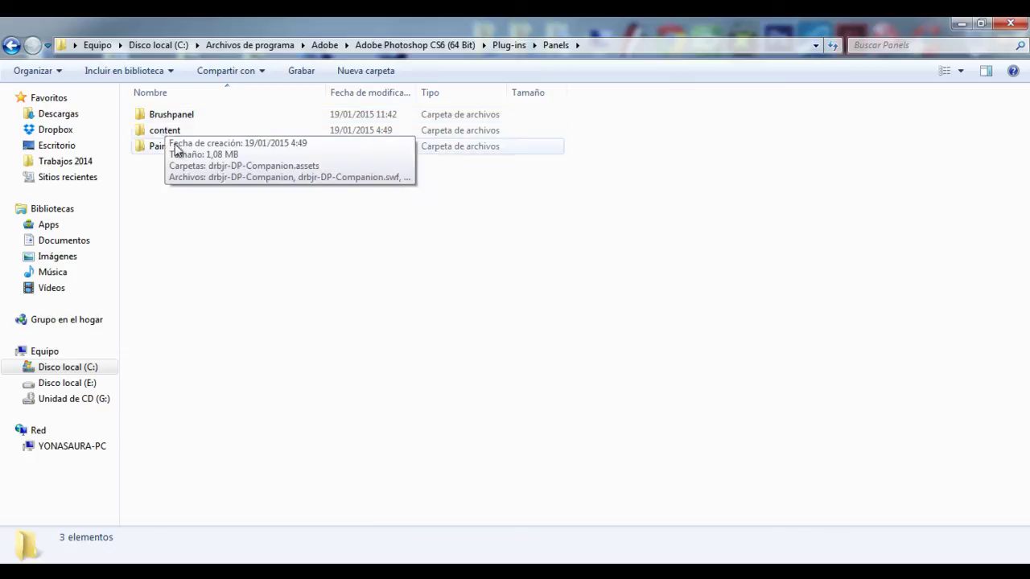
# - Paste PanelYona into the Panels folder with administrator permission, then close Explorer
pyautogui.rightClick(181, 181)
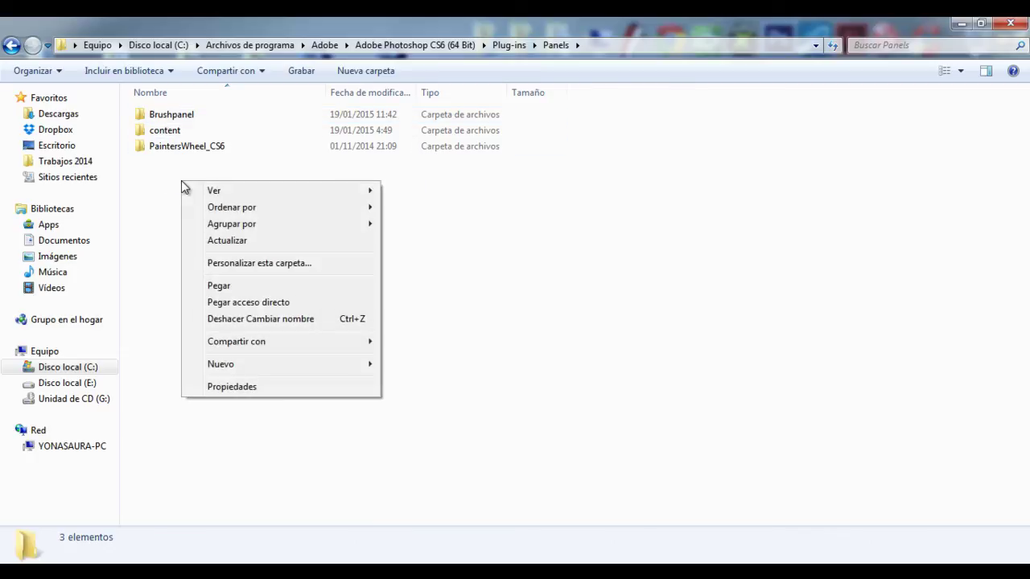
pyautogui.click(163, 120)
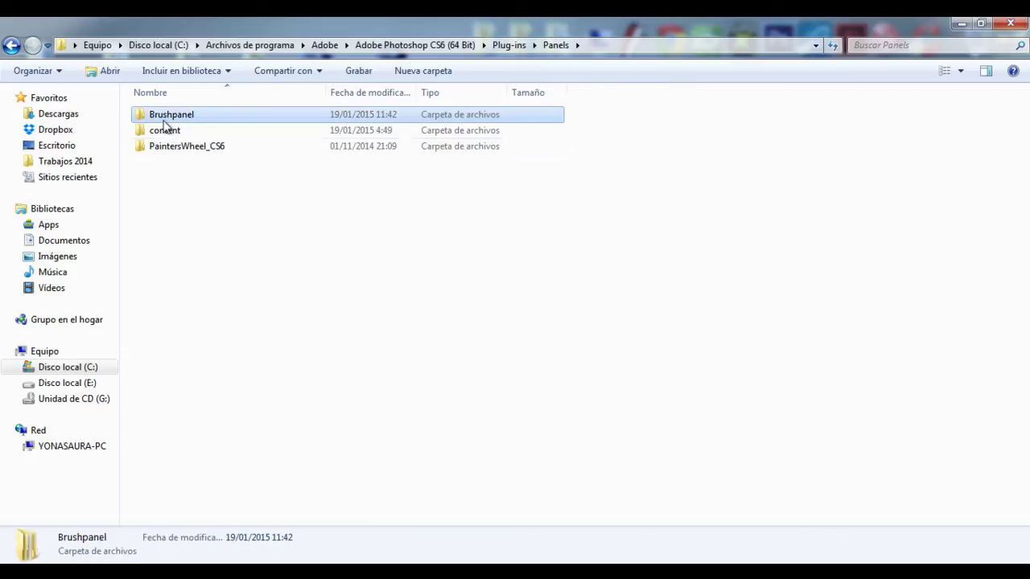
pyautogui.click(178, 173)
pyautogui.rightClick(178, 173)
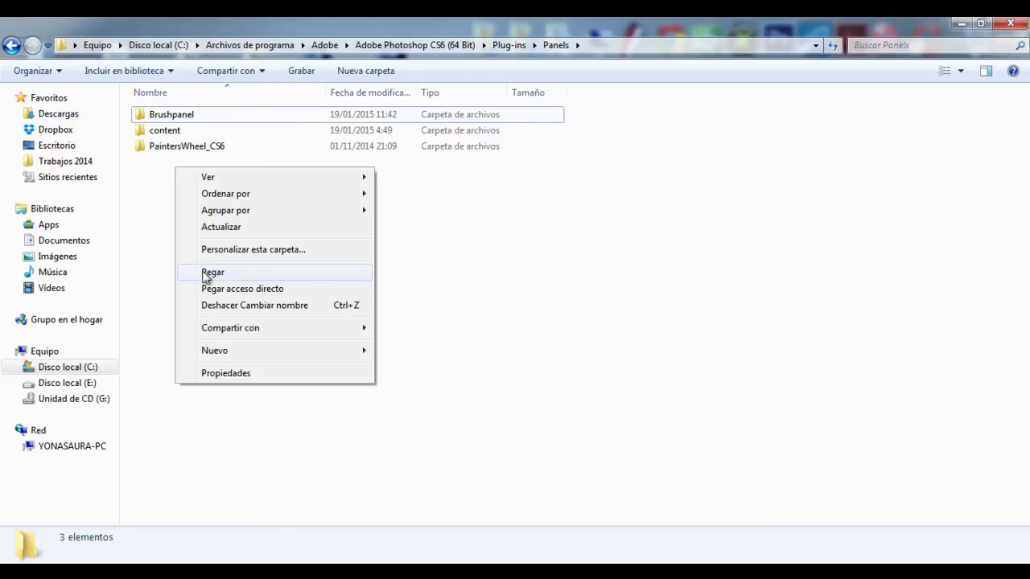
pyautogui.click(212, 273)
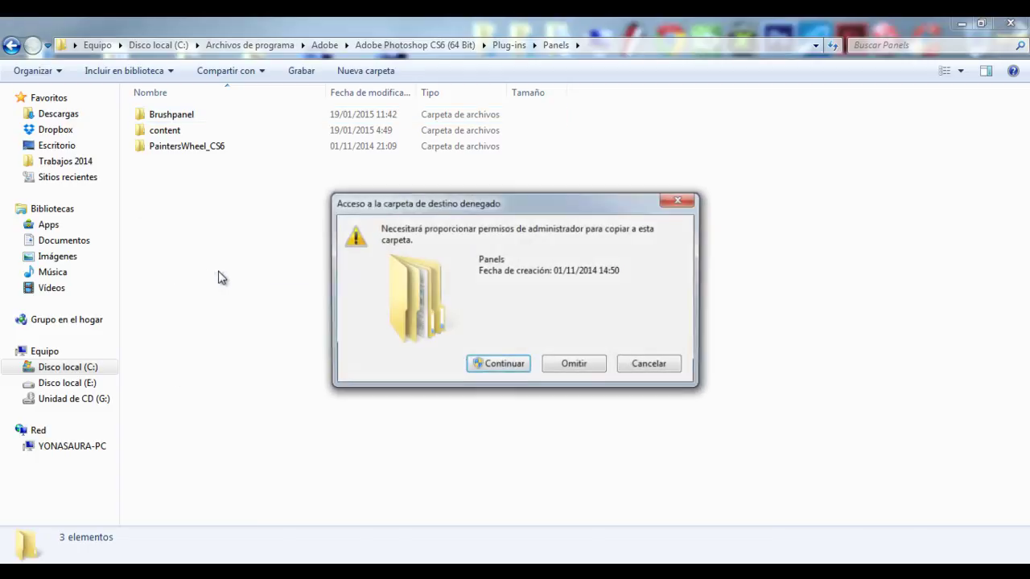
pyautogui.click(498, 367)
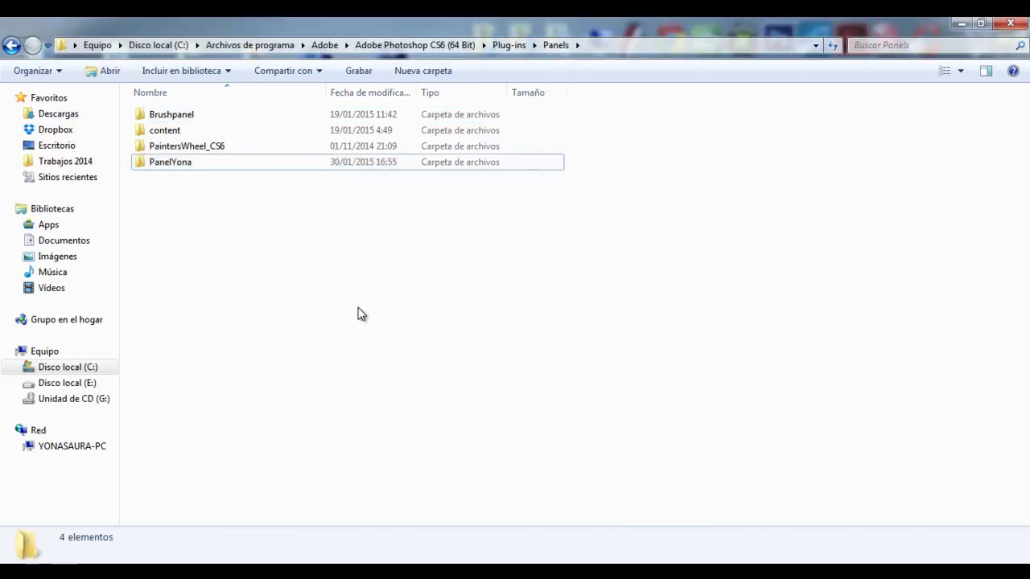
pyautogui.click(998, 26)
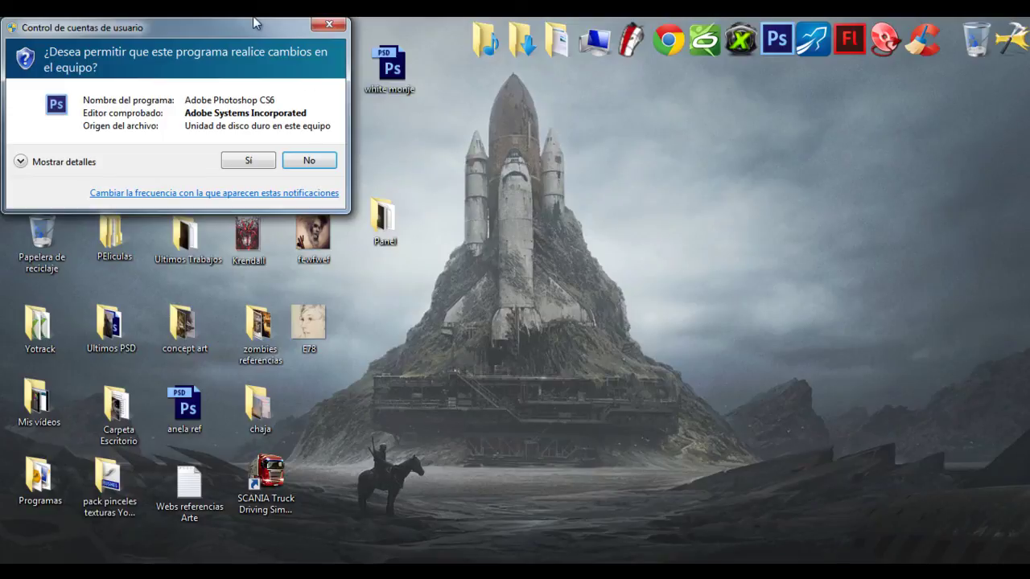
# - Allow Photoshop CS6 to run as administrator and close Adobe Configurator 4
pyautogui.click(249, 162)
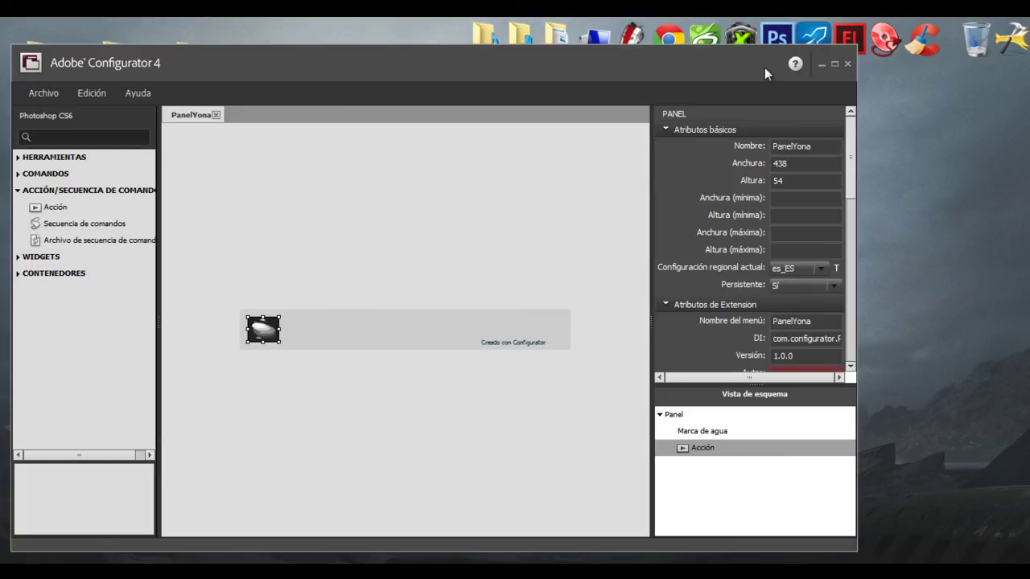
pyautogui.click(848, 65)
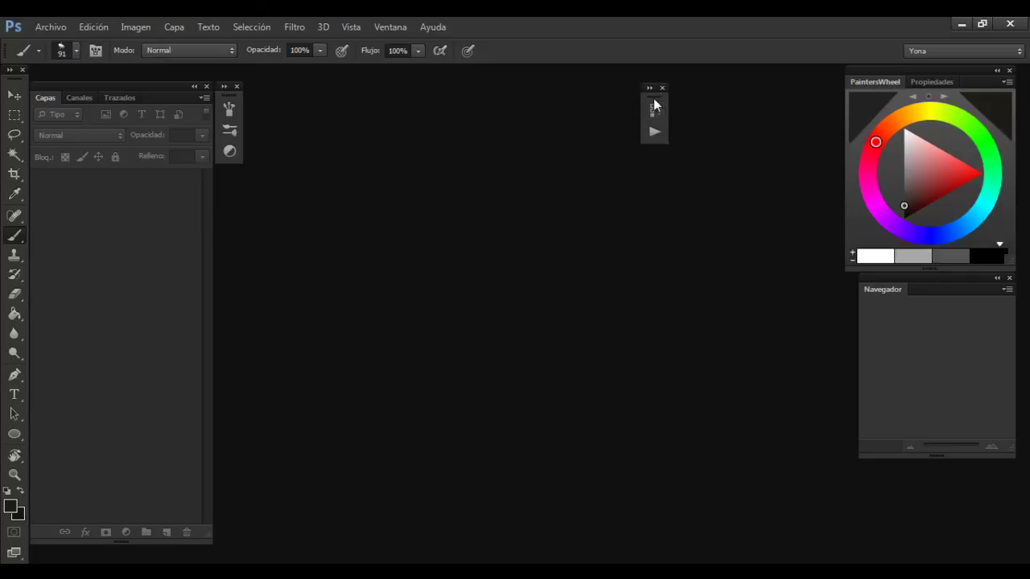
# - Create a new blank white document with Anchura and Altura both 1000 px
pyautogui.moveTo(653, 98); pyautogui.dragTo(811, 95)
pyautogui.click(51, 27)
pyautogui.click(64, 41)
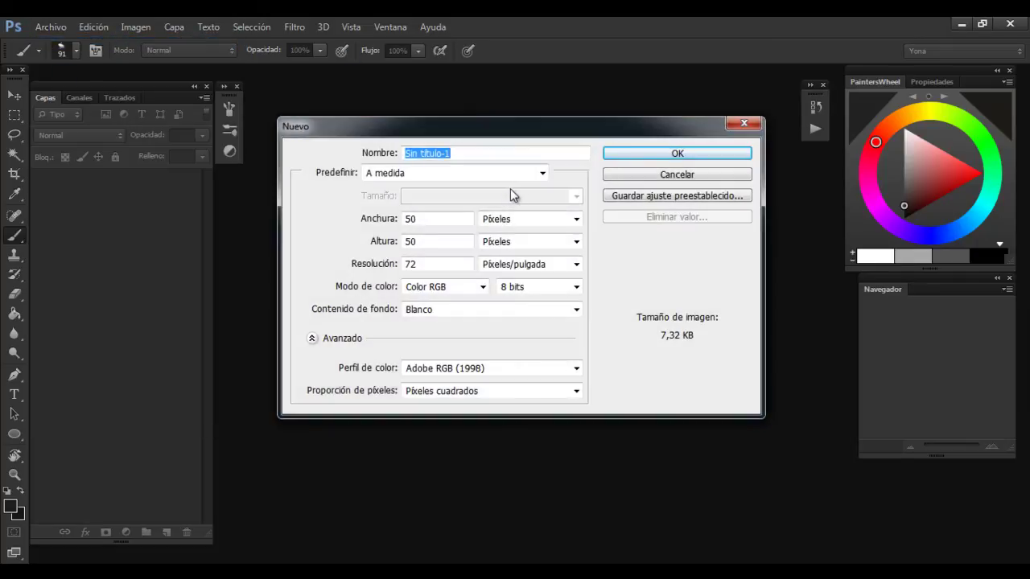
pyautogui.click(458, 220)
pyautogui.write('1000')
pyautogui.doubleClick(409, 243)
pyautogui.write('1000')
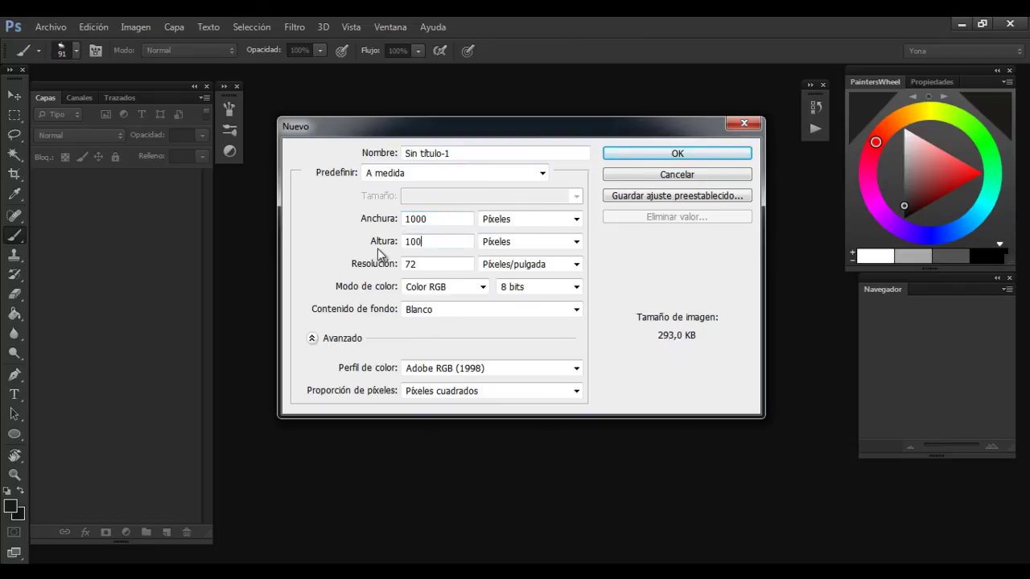
pyautogui.press('Return')
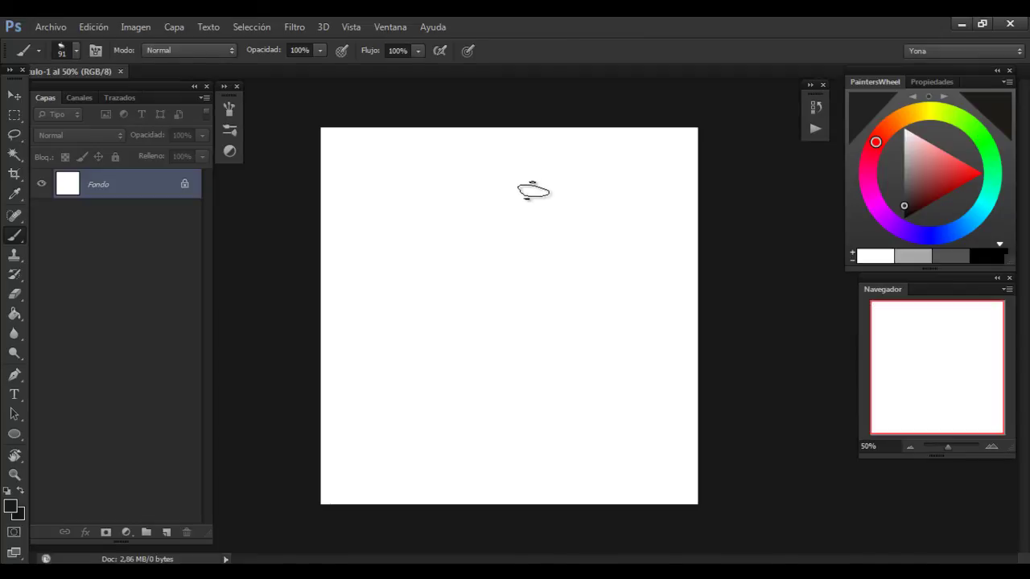
pyautogui.rightClick(462, 181)
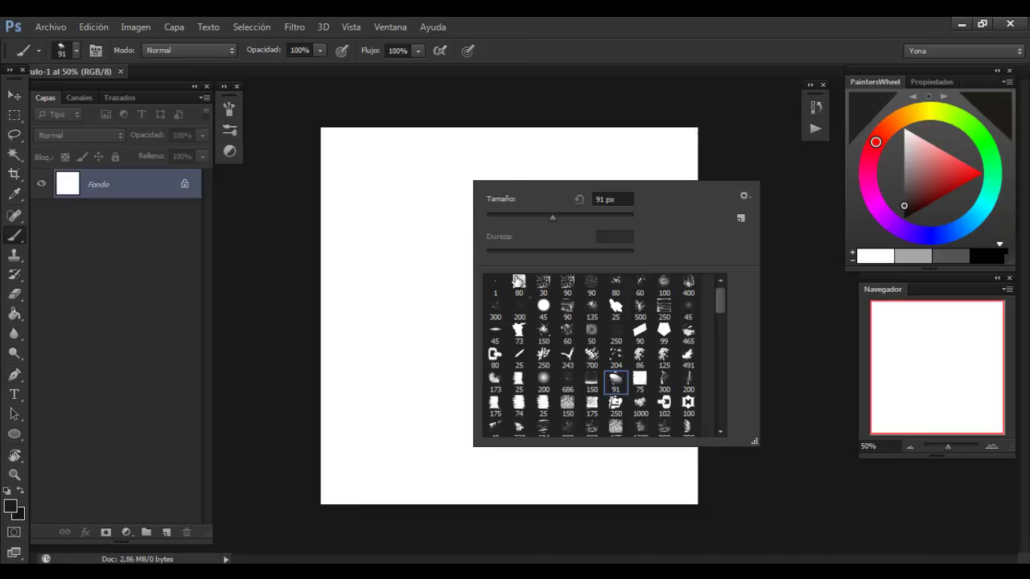
# - Paint and undo a test stroke, then open PanelYona from Ventana > Extensiones
pyautogui.moveTo(409, 265); pyautogui.dragTo(463, 185)
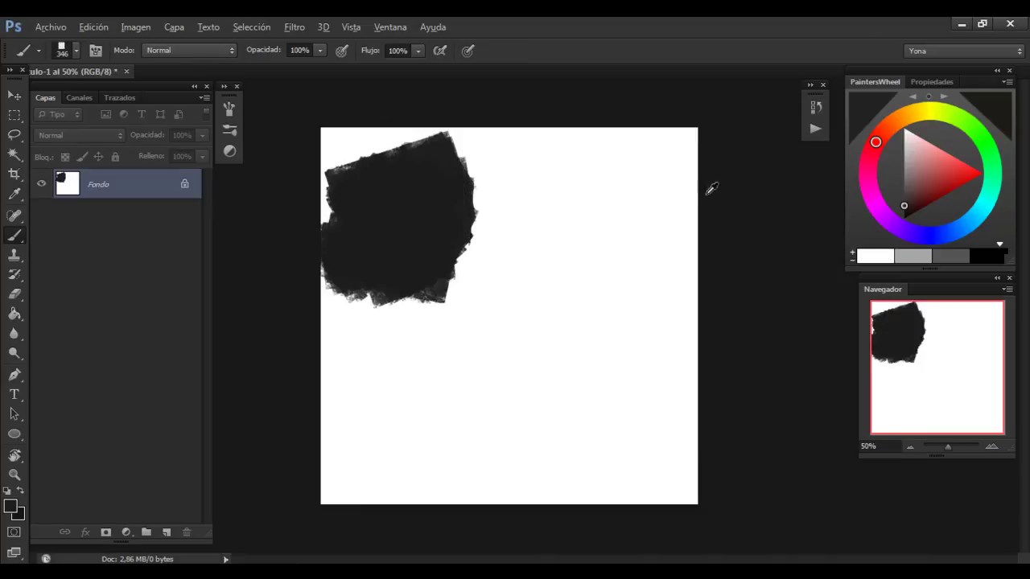
pyautogui.hotkey('ctrl', 'z')
pyautogui.click(380, 25)
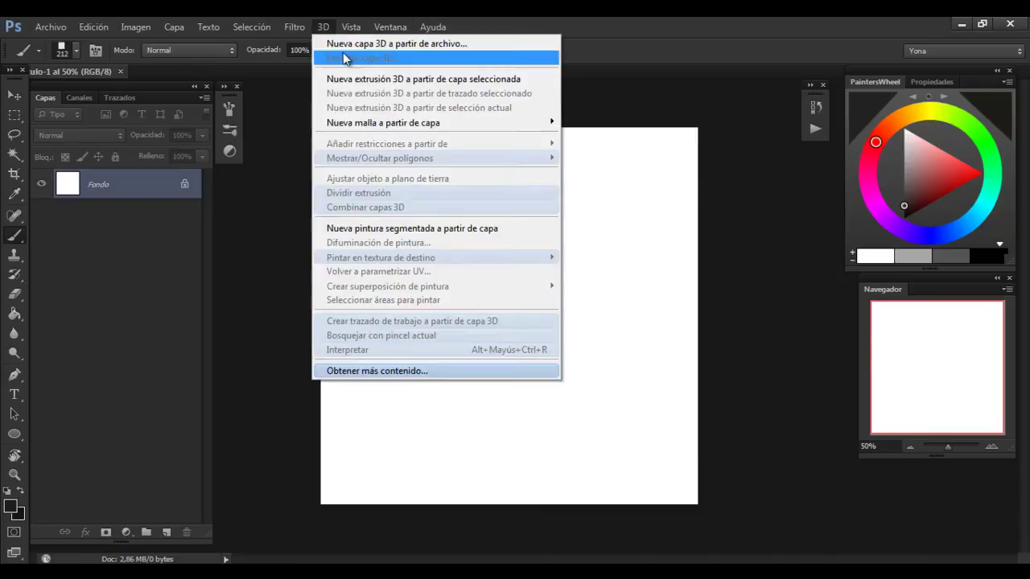
pyautogui.click(515, 23)
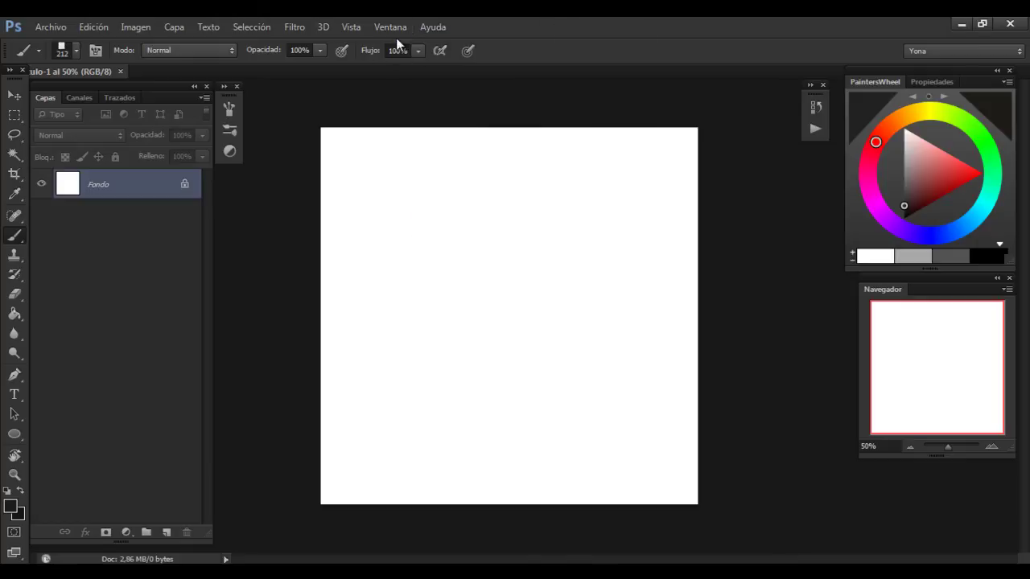
pyautogui.click(390, 26)
pyautogui.moveTo(406, 79)
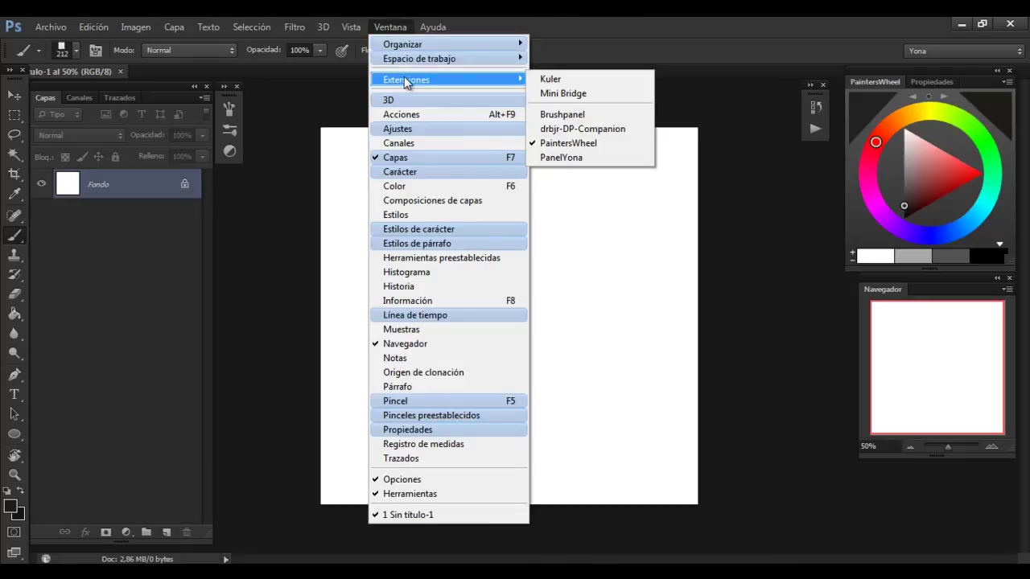
pyautogui.click(399, 31)
pyautogui.click(399, 31)
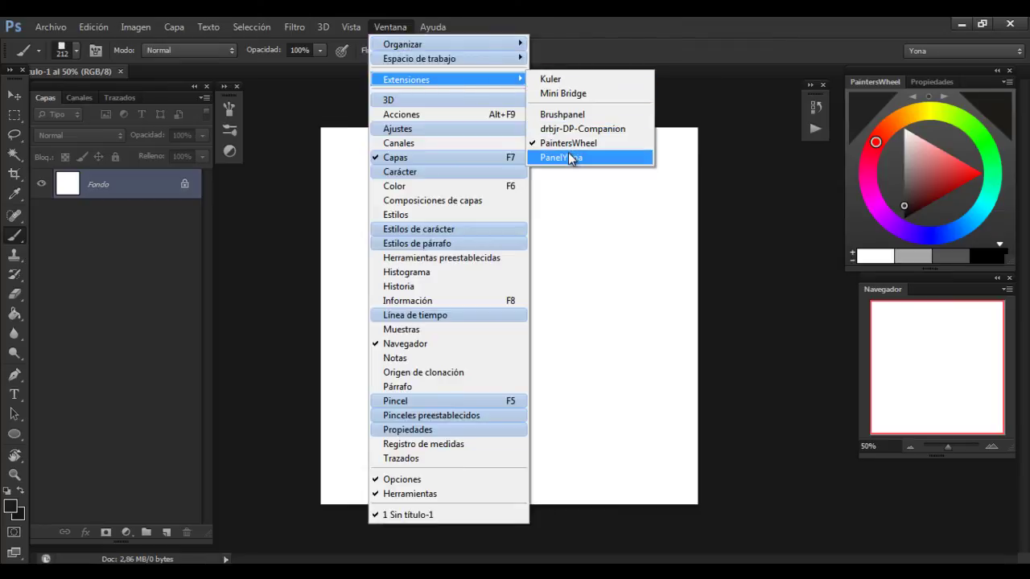
pyautogui.click(543, 158)
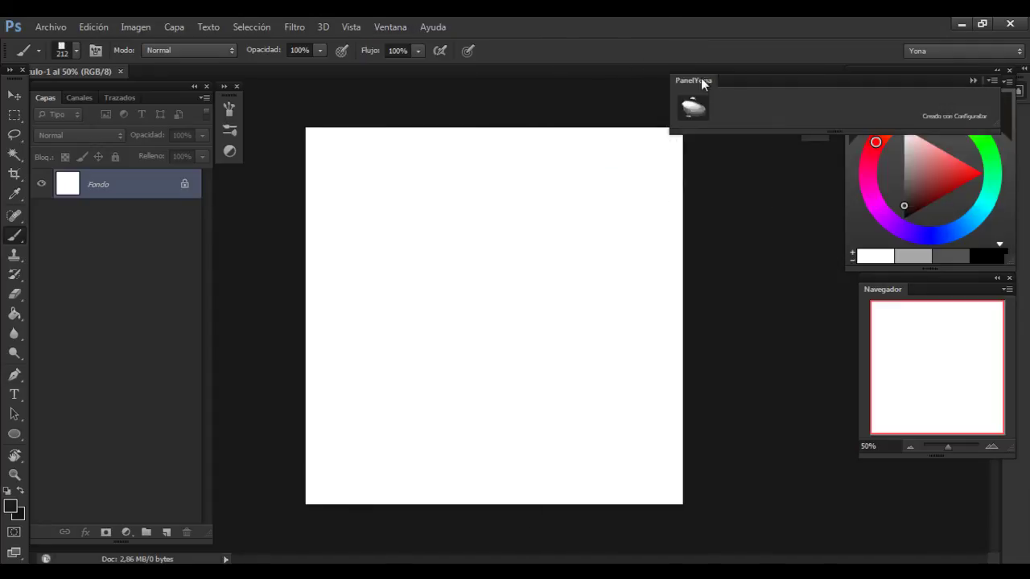
# - Dock PanelYona lower, then paint a black stroke and three textured Yona-brush strokes
pyautogui.moveTo(758, 84)
pyautogui.mouseDown()
pyautogui.moveTo(582, 451)
pyautogui.moveTo(464, 488)
pyautogui.mouseUp()
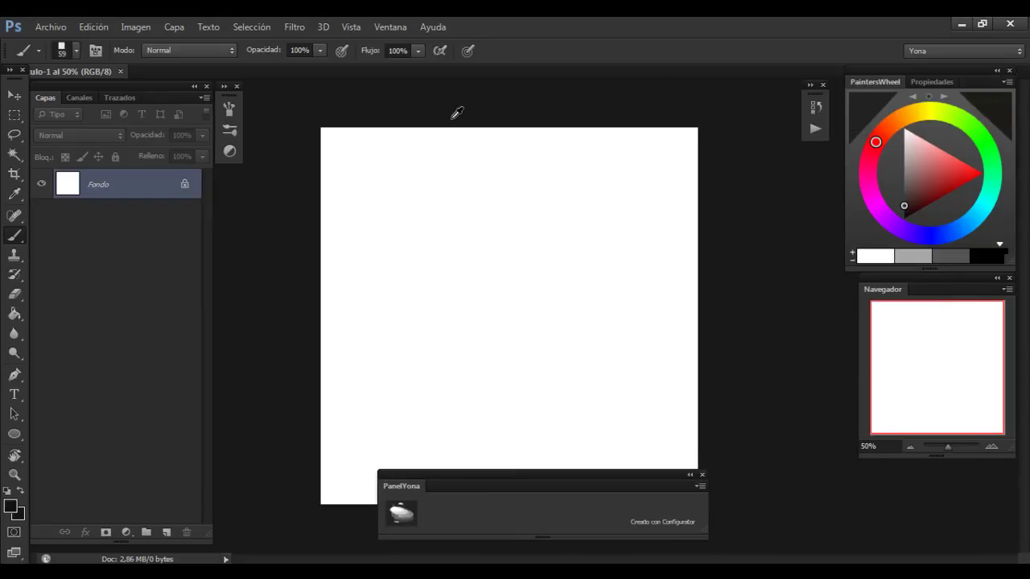
pyautogui.moveTo(456, 164); pyautogui.dragTo(385, 251)
pyautogui.click(400, 513)
pyautogui.moveTo(506, 208); pyautogui.dragTo(471, 320)
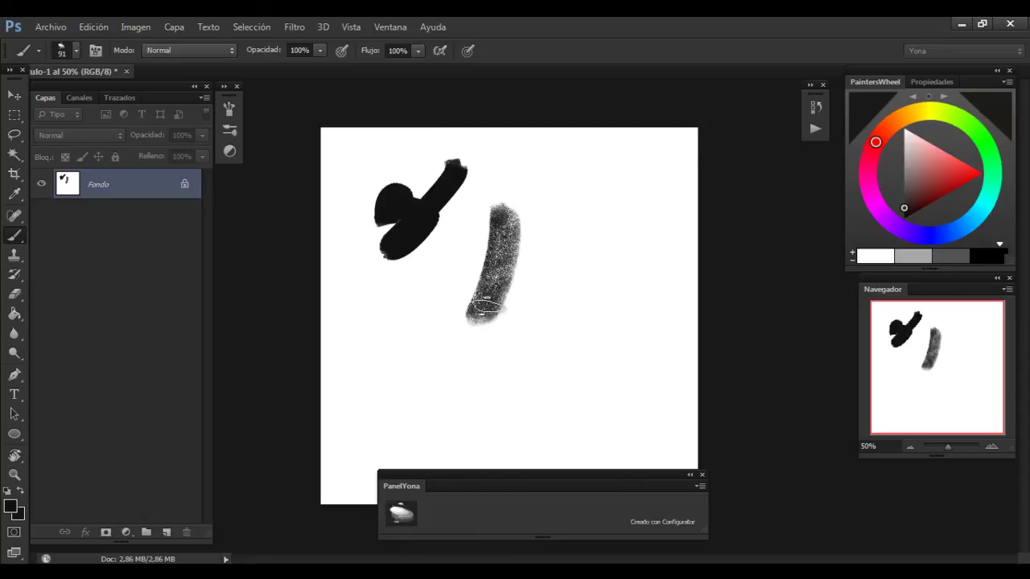
pyautogui.moveTo(544, 340); pyautogui.dragTo(573, 238)
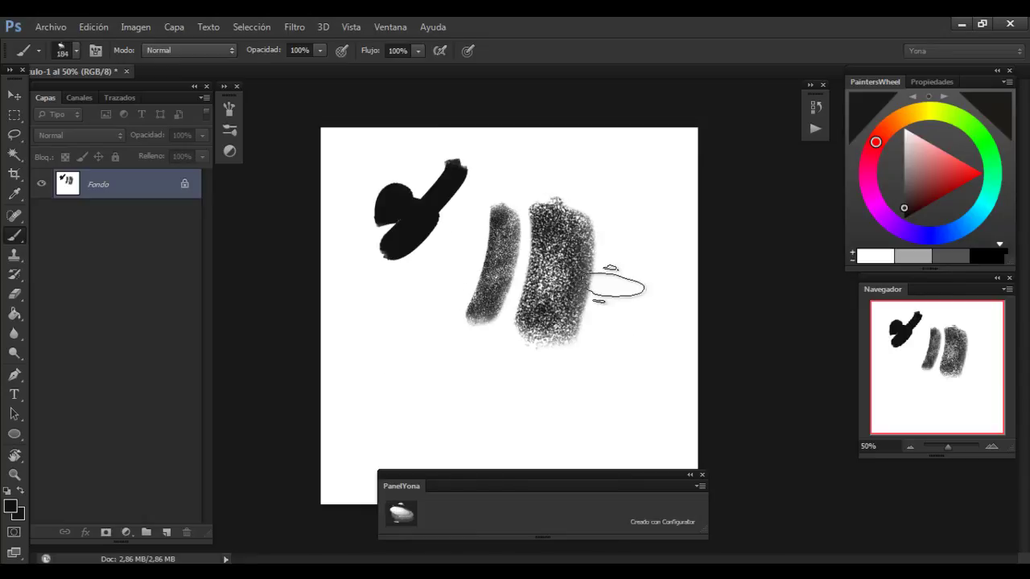
pyautogui.moveTo(595, 314); pyautogui.dragTo(620, 233)
# - Switch to the 100 px brush and stamp grey cloud and grainy marks
pyautogui.rightClick(485, 166)
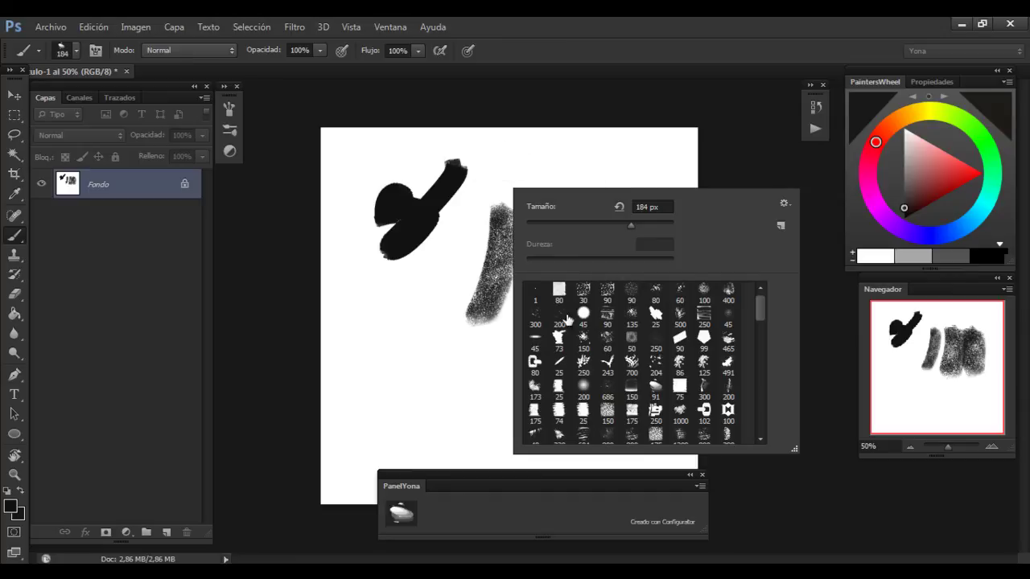
pyautogui.press('Escape')
pyautogui.moveTo(347, 331)
pyautogui.mouseDown()
pyautogui.moveTo(372, 304)
pyautogui.moveTo(330, 278)
pyautogui.mouseUp()
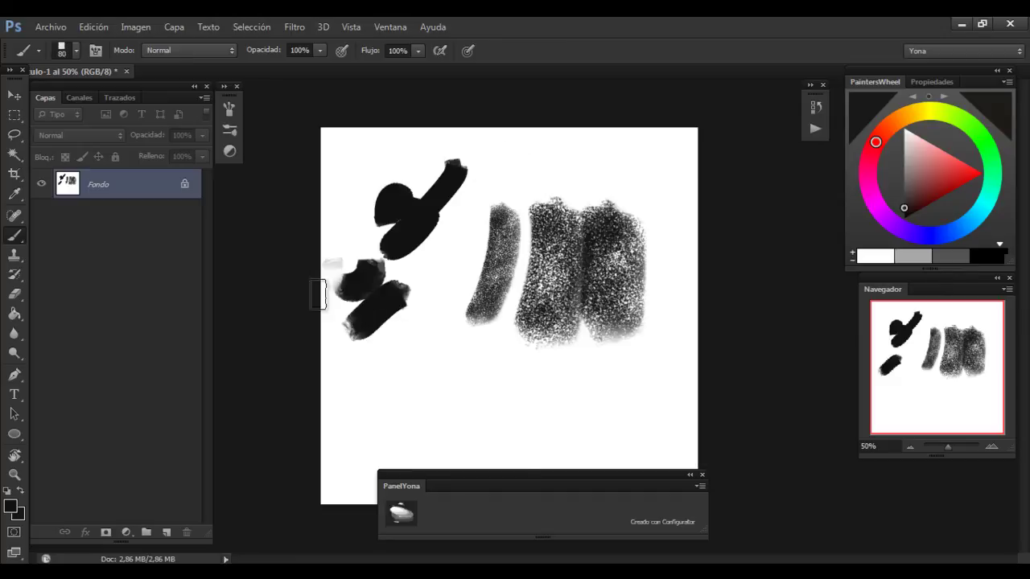
pyautogui.rightClick(447, 189)
pyautogui.click(654, 287)
pyautogui.press('Escape')
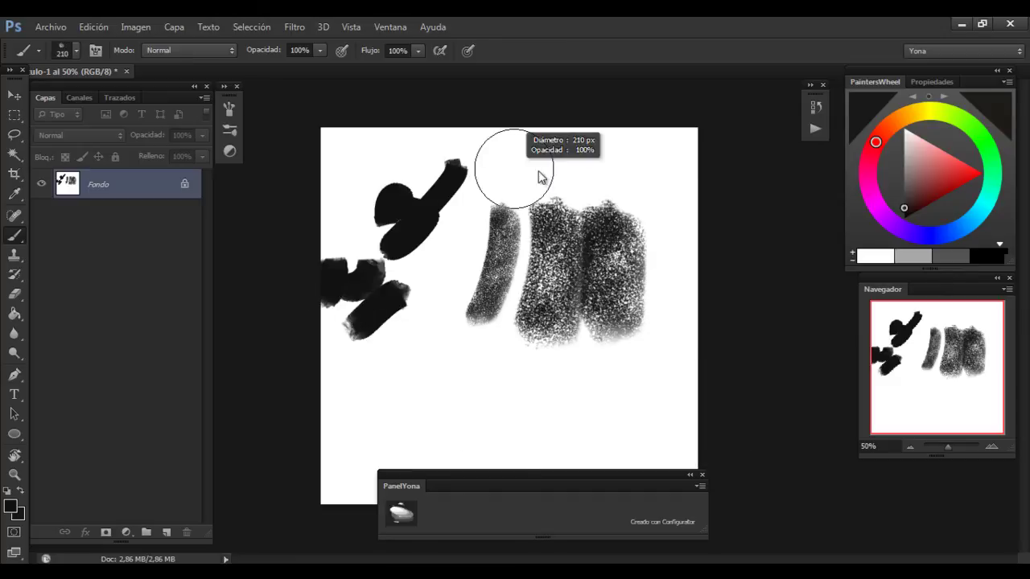
pyautogui.click(525, 165)
pyautogui.click(614, 172)
pyautogui.click(374, 355)
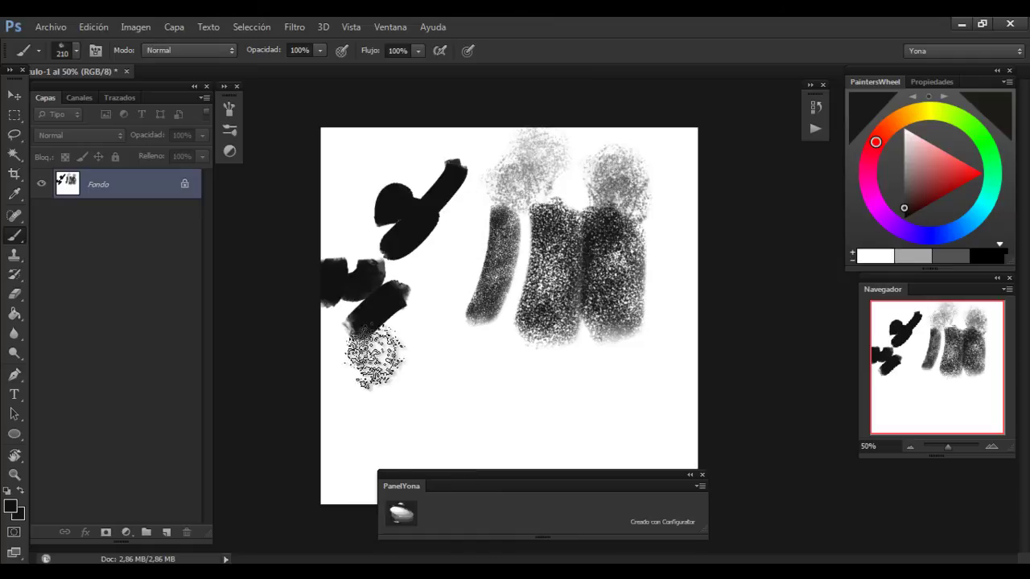
# - Paint grainy Yona-brush strokes at the centre, bottom and right edge, then raise PanelYona
pyautogui.click(397, 515)
pyautogui.moveTo(424, 387); pyautogui.dragTo(399, 332)
pyautogui.click(395, 354)
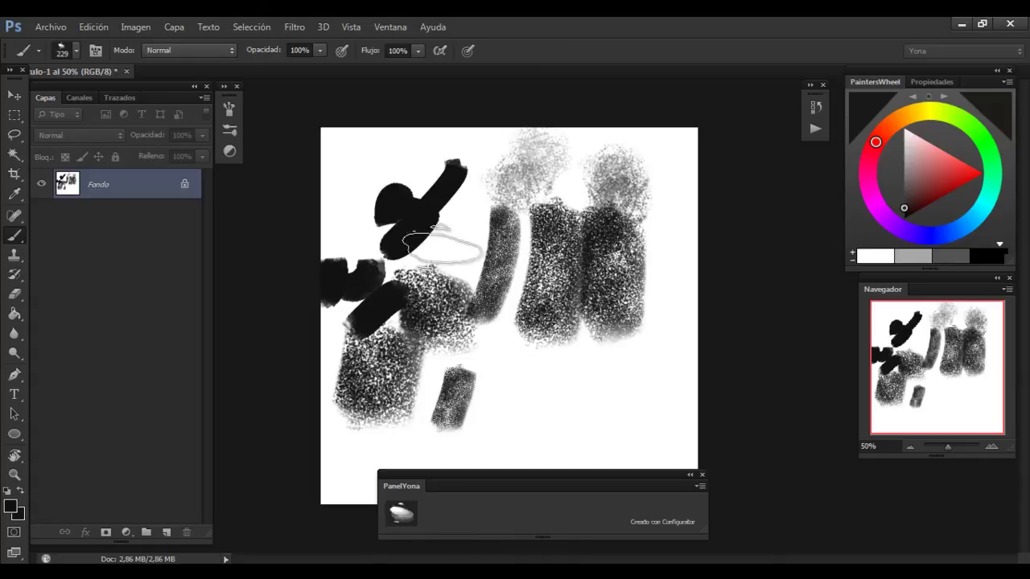
pyautogui.moveTo(436, 233); pyautogui.dragTo(451, 282)
pyautogui.moveTo(648, 356); pyautogui.dragTo(656, 265)
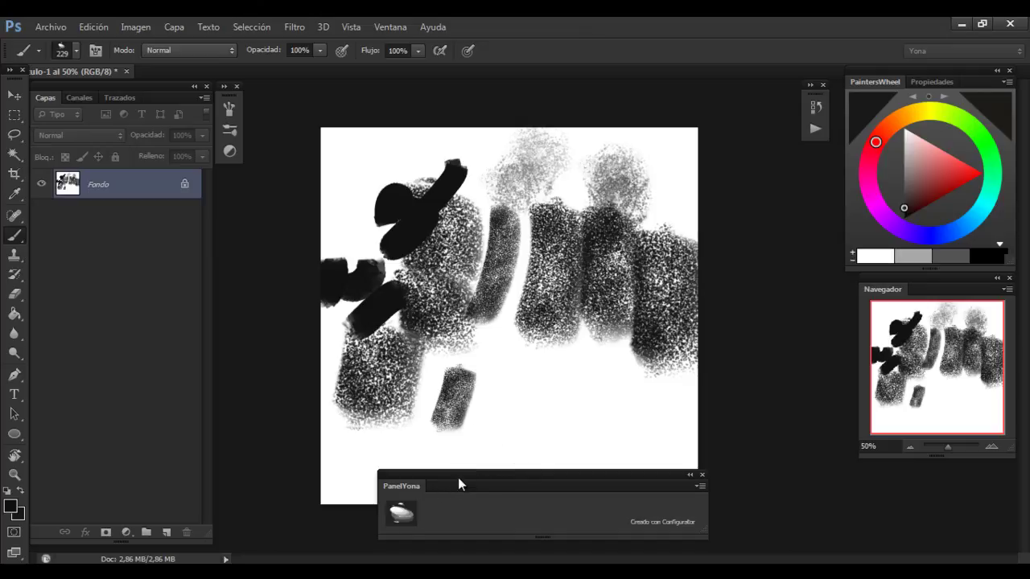
pyautogui.moveTo(459, 478); pyautogui.dragTo(439, 305)
# - Launch Adobe Configurator 4 and narrow the PanelYona layout from 438 to 210 wide
pyautogui.press('super')
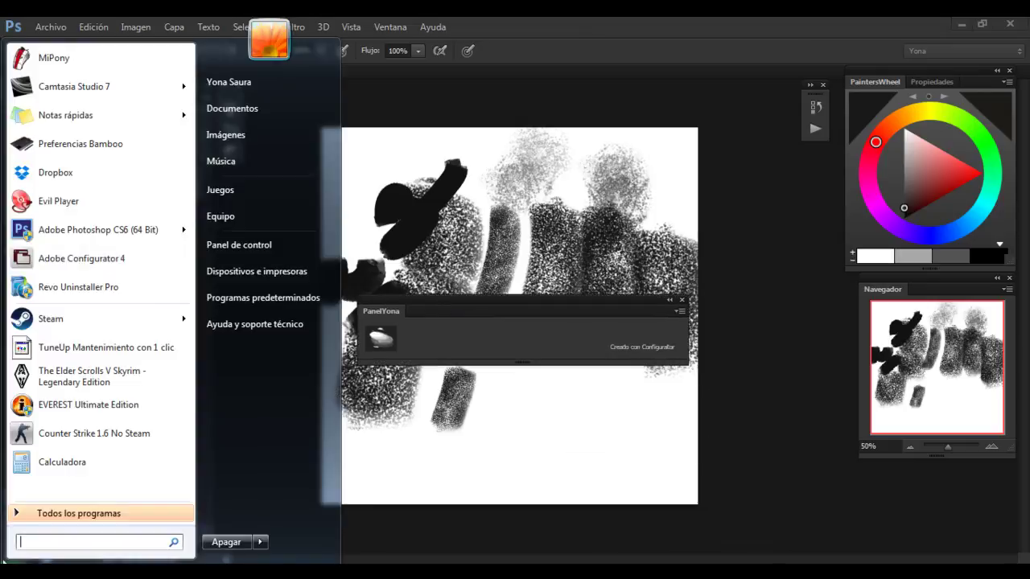
pyautogui.click(80, 259)
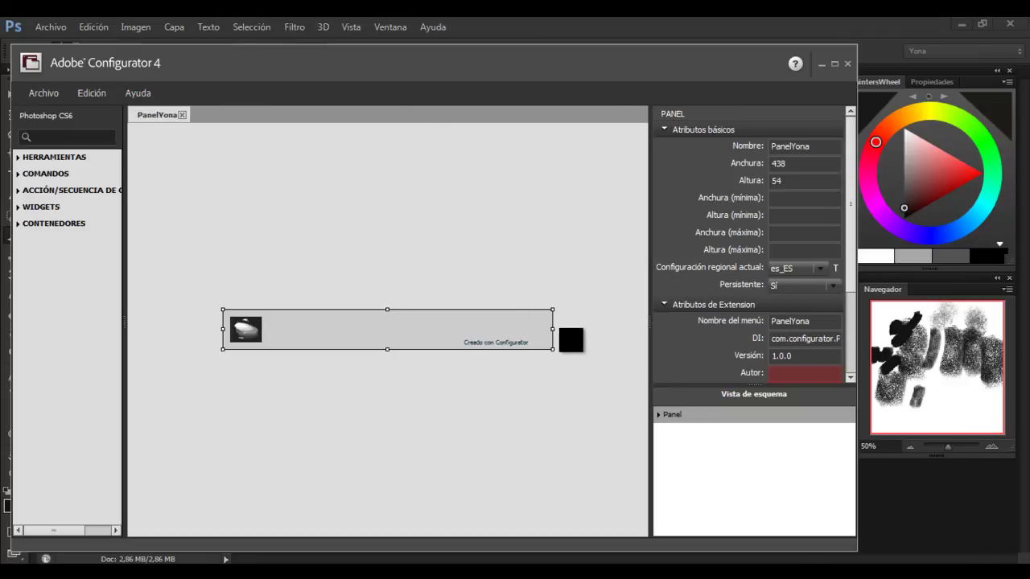
pyautogui.moveTo(552, 329); pyautogui.dragTo(466, 332)
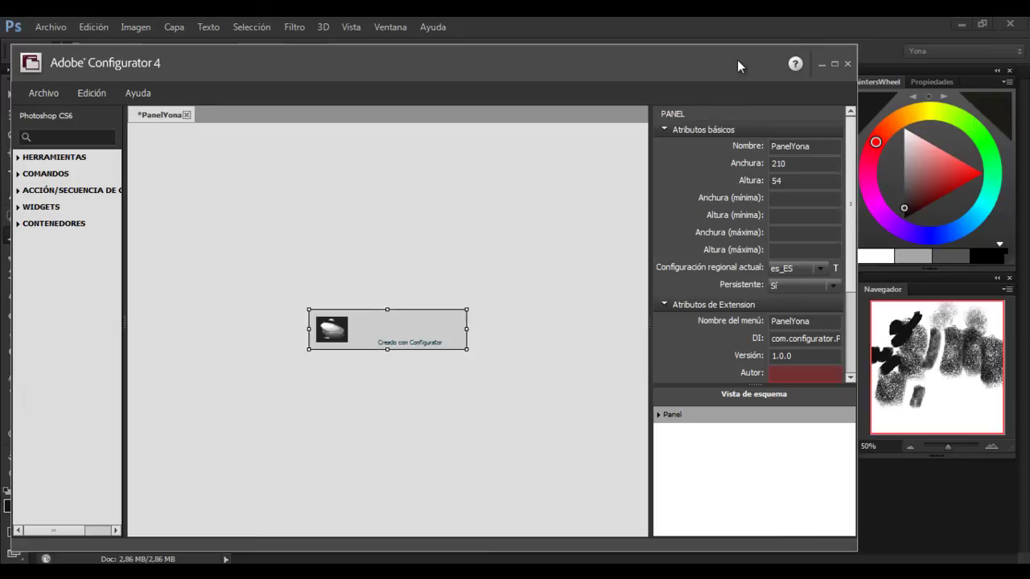
# - Minimize Configurator and move PanelYona to Photoshop's lower right
pyautogui.click(821, 63)
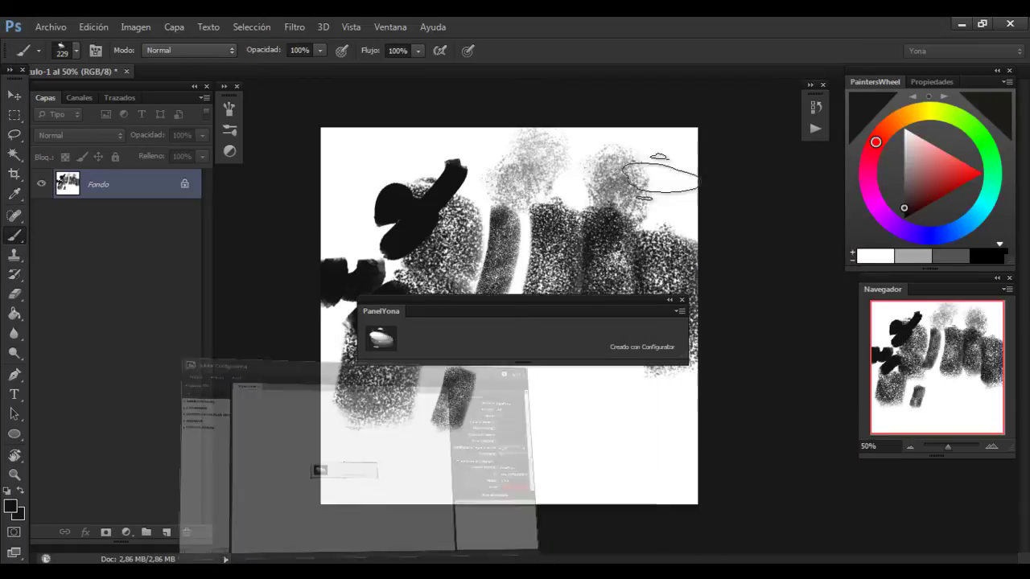
pyautogui.rightClick(495, 205)
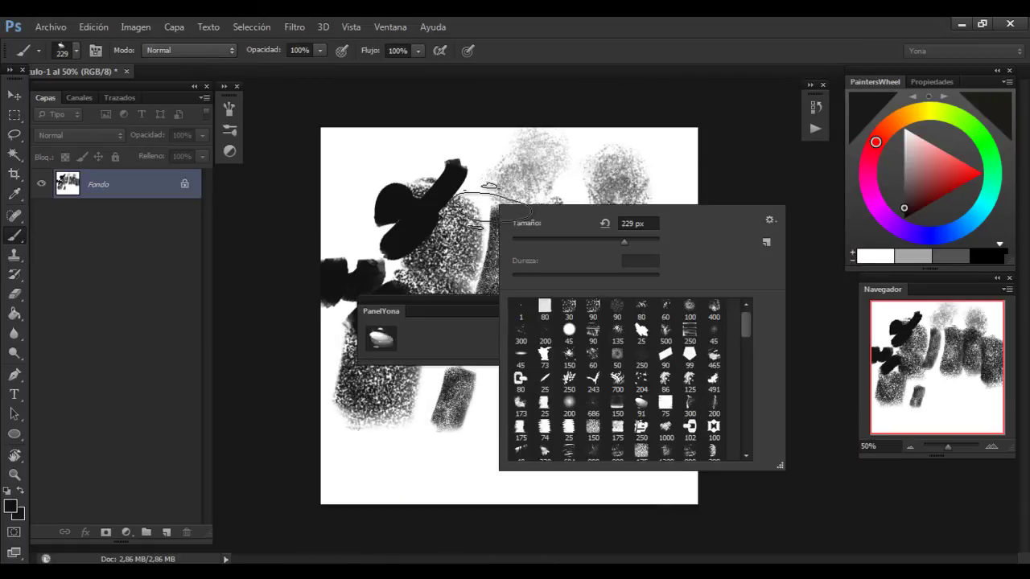
pyautogui.moveTo(431, 303)
pyautogui.mouseDown()
pyautogui.moveTo(469, 377)
pyautogui.moveTo(551, 471)
pyautogui.moveTo(717, 483)
pyautogui.moveTo(753, 468)
pyautogui.mouseUp()
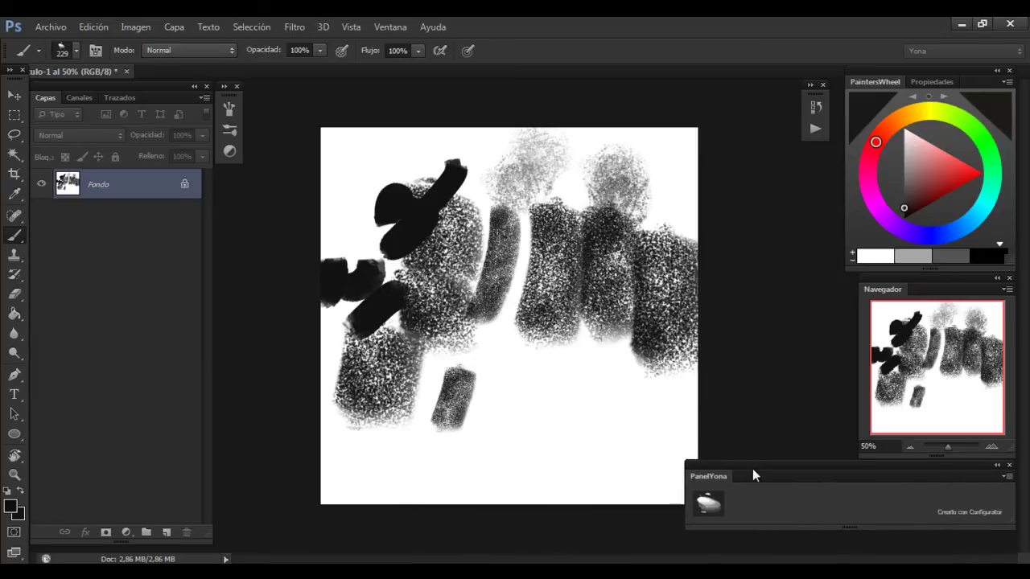
# - Expand the Actions panel, shift it right, and reveal the PanelYona 01 action's brush-selection step
pyautogui.click(815, 128)
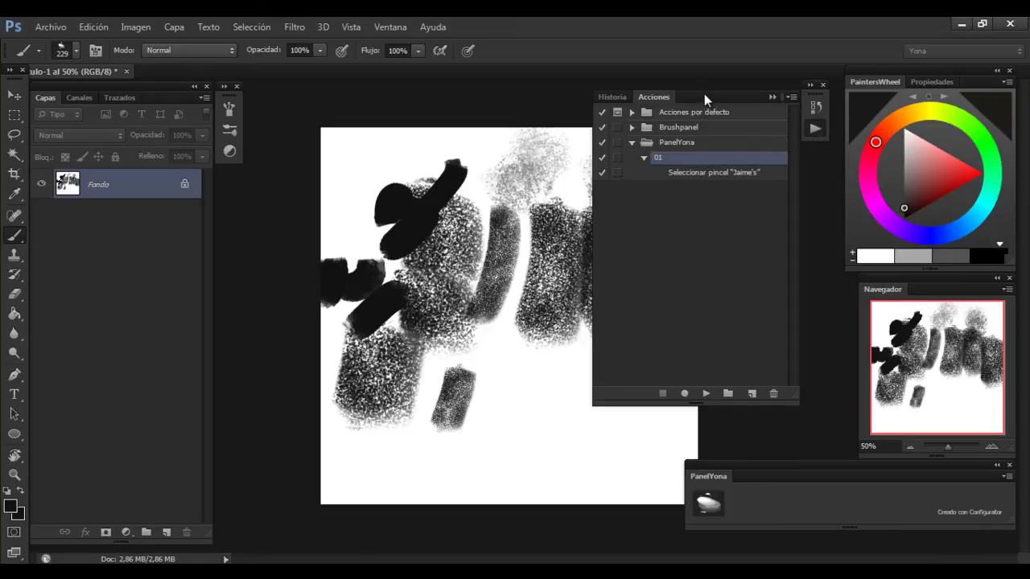
pyautogui.moveTo(704, 93); pyautogui.dragTo(734, 95)
pyautogui.click(661, 142)
pyautogui.click(662, 142)
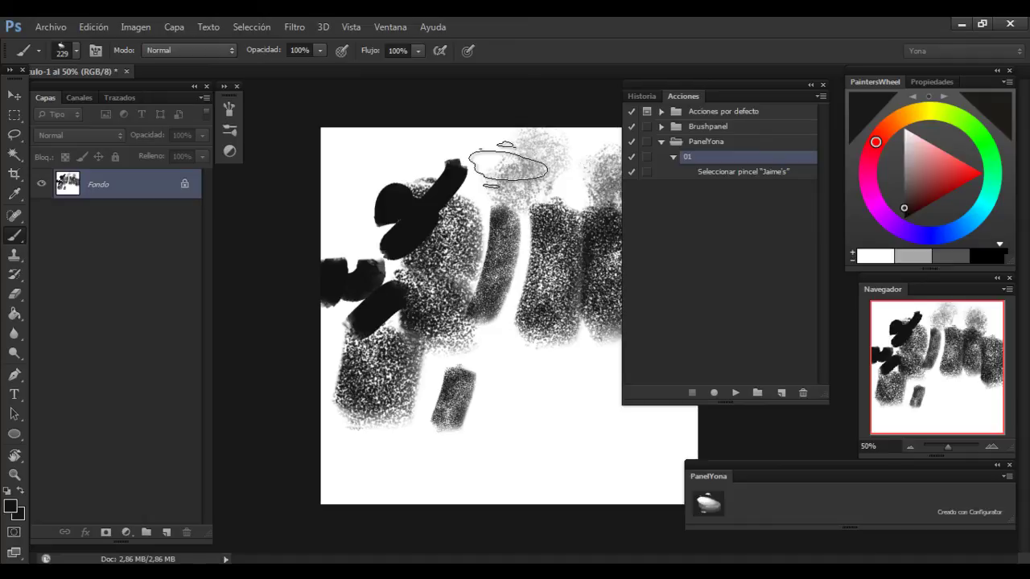
# - Show brushes as Large Thumbnails, pick brush 30, and paint bristle strokes upper left
pyautogui.rightClick(372, 167)
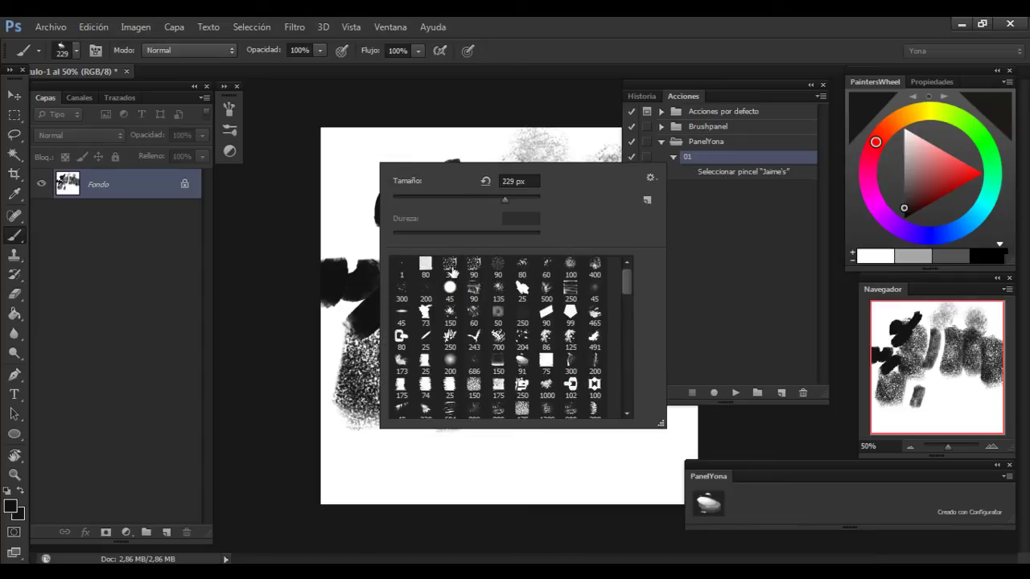
pyautogui.click(649, 175)
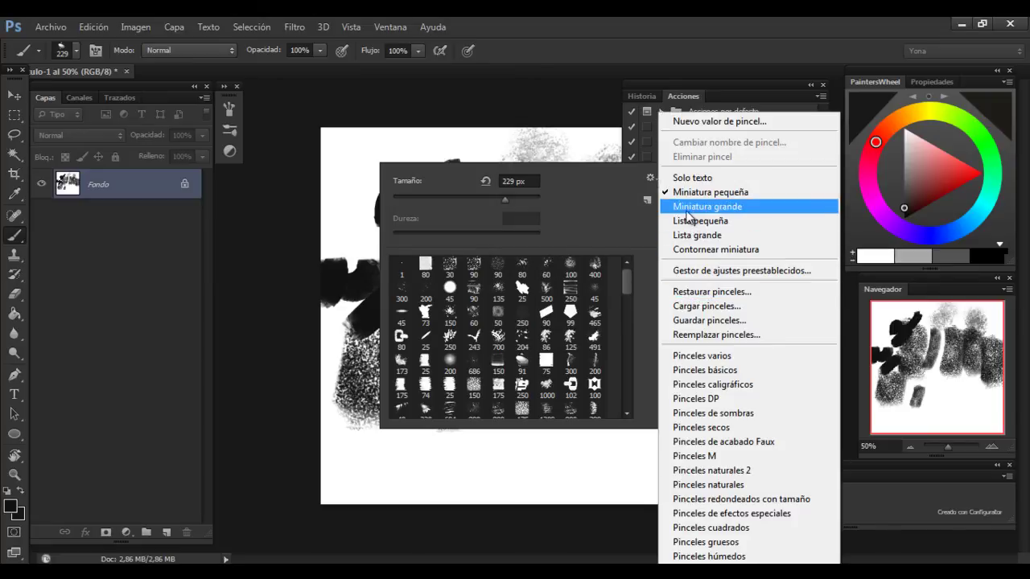
pyautogui.click(690, 207)
pyautogui.click(511, 281)
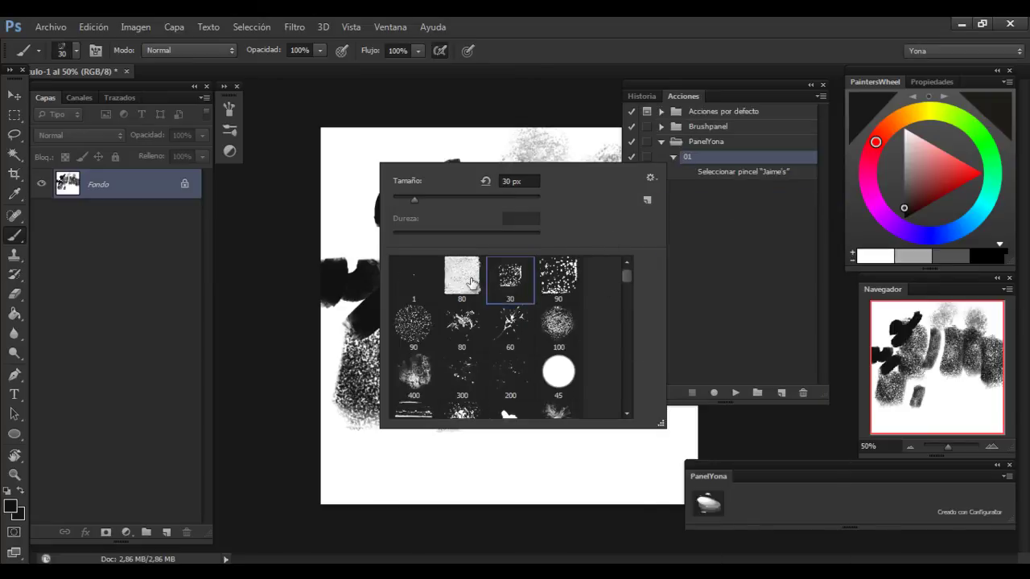
pyautogui.moveTo(366, 145); pyautogui.dragTo(414, 173)
pyautogui.moveTo(354, 161)
pyautogui.mouseDown()
pyautogui.moveTo(395, 193)
pyautogui.moveTo(418, 193)
pyautogui.mouseUp()
# - Pick brush 90, enlarge it to 129 px, and paint grainy strokes over the upper middle
pyautogui.rightClick(406, 156)
pyautogui.click(587, 275)
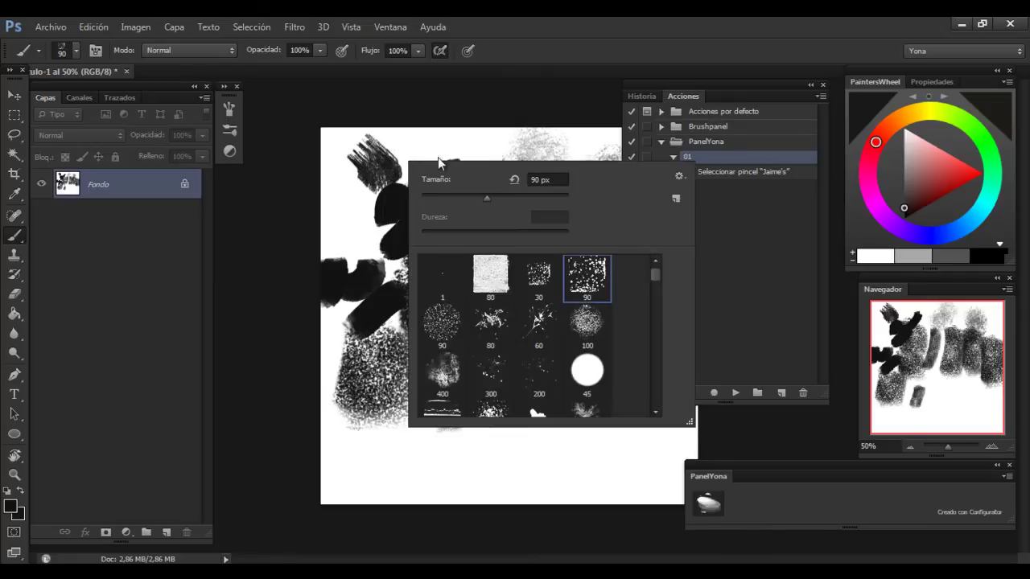
pyautogui.click(438, 157)
pyautogui.moveTo(410, 145); pyautogui.dragTo(443, 177)
pyautogui.rightClick(439, 153)
pyautogui.moveTo(518, 191); pyautogui.dragTo(521, 193)
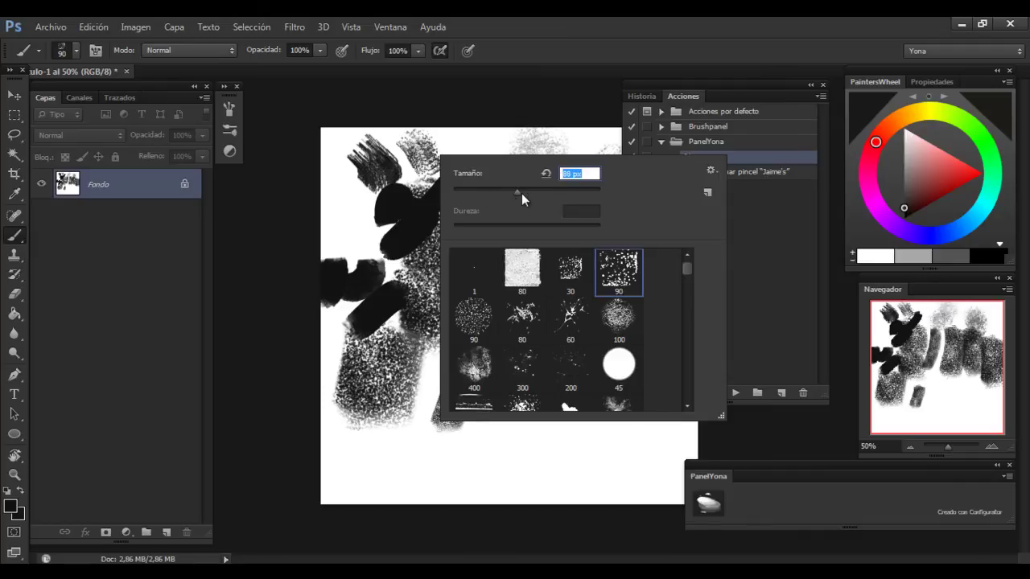
pyautogui.click(462, 144)
pyautogui.moveTo(426, 165)
pyautogui.mouseDown()
pyautogui.moveTo(471, 149)
pyautogui.moveTo(451, 181)
pyautogui.mouseUp()
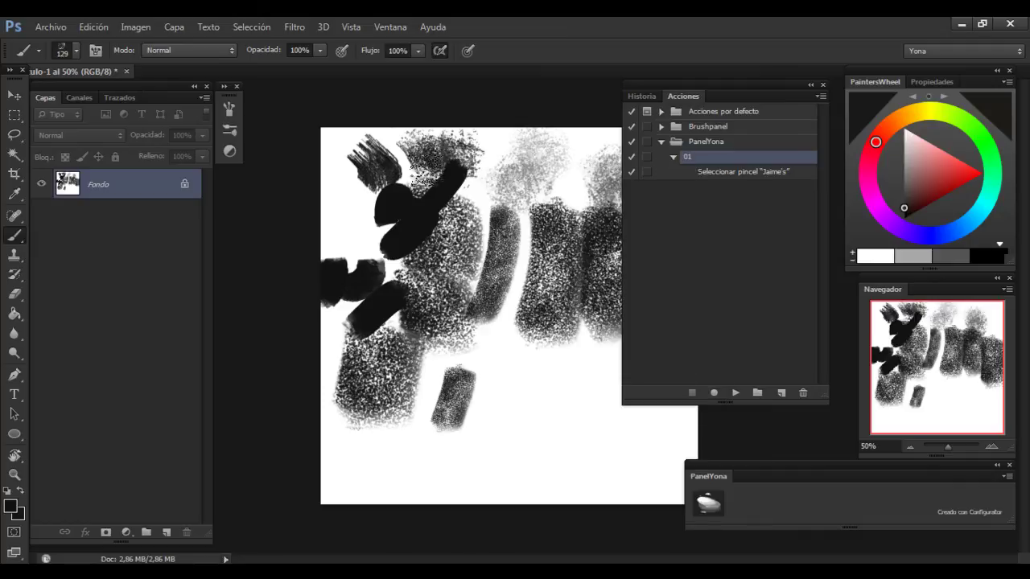
pyautogui.moveTo(403, 153); pyautogui.dragTo(474, 213)
pyautogui.moveTo(451, 153)
pyautogui.mouseDown()
pyautogui.moveTo(499, 378)
pyautogui.moveTo(535, 438)
pyautogui.mouseUp()
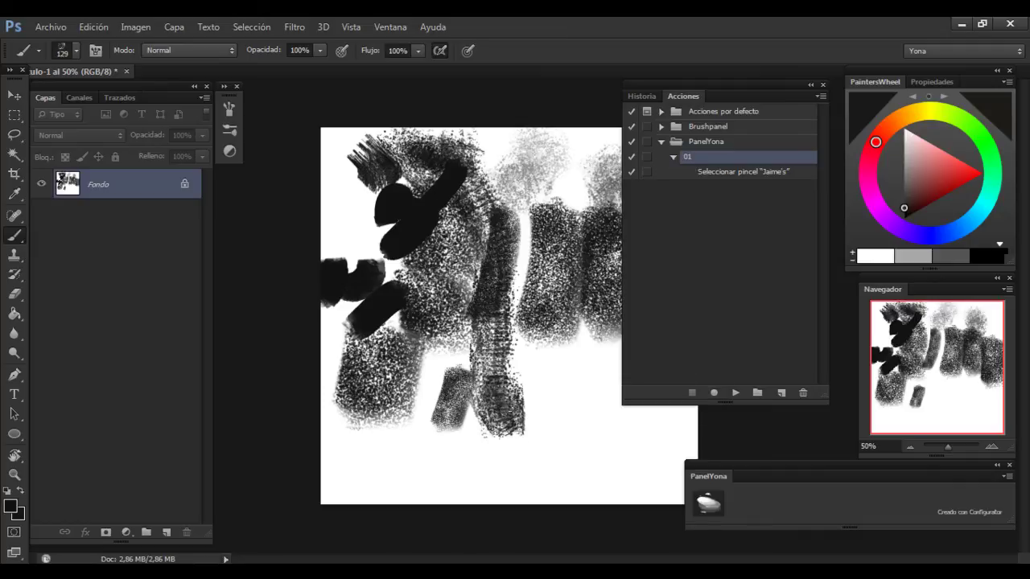
# - Enlarge the brush to 185 px and paint dark grainy strokes in the lower middle
pyautogui.rightClick(543, 443)
pyautogui.moveTo(642, 333); pyautogui.dragTo(667, 334)
pyautogui.press('Return')
pyautogui.moveTo(486, 374)
pyautogui.mouseDown()
pyautogui.moveTo(451, 451)
pyautogui.moveTo(515, 470)
pyautogui.mouseUp()
pyautogui.moveTo(467, 438)
pyautogui.mouseDown()
pyautogui.moveTo(547, 394)
pyautogui.moveTo(475, 350)
pyautogui.moveTo(386, 443)
pyautogui.moveTo(474, 483)
pyautogui.moveTo(568, 441)
pyautogui.mouseUp()
pyautogui.rightClick(418, 231)
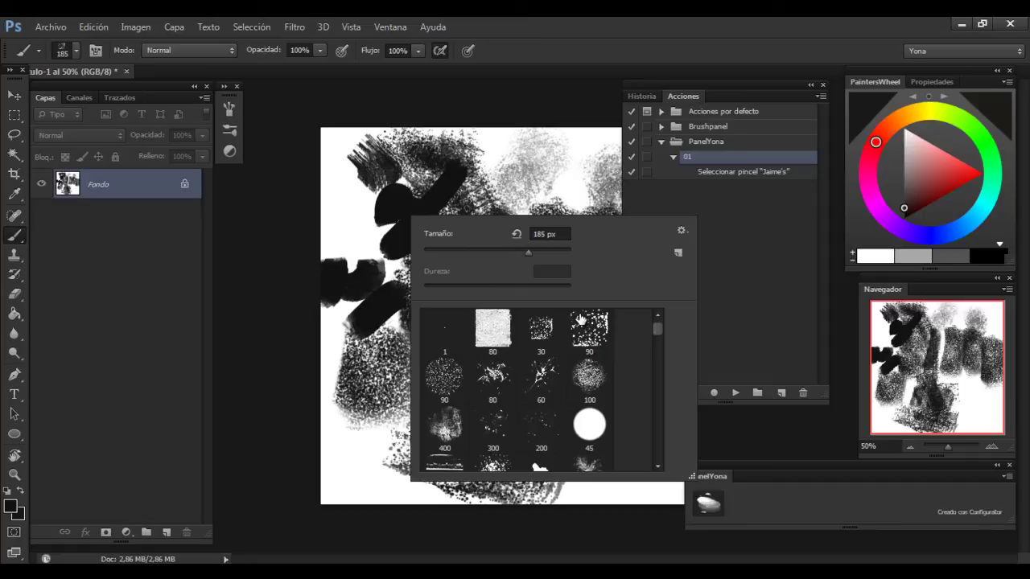
# - Zoom out to about 37.6%, place PanelYona below the canvas and widen it, then switch to Configurator
pyautogui.click(515, 161)
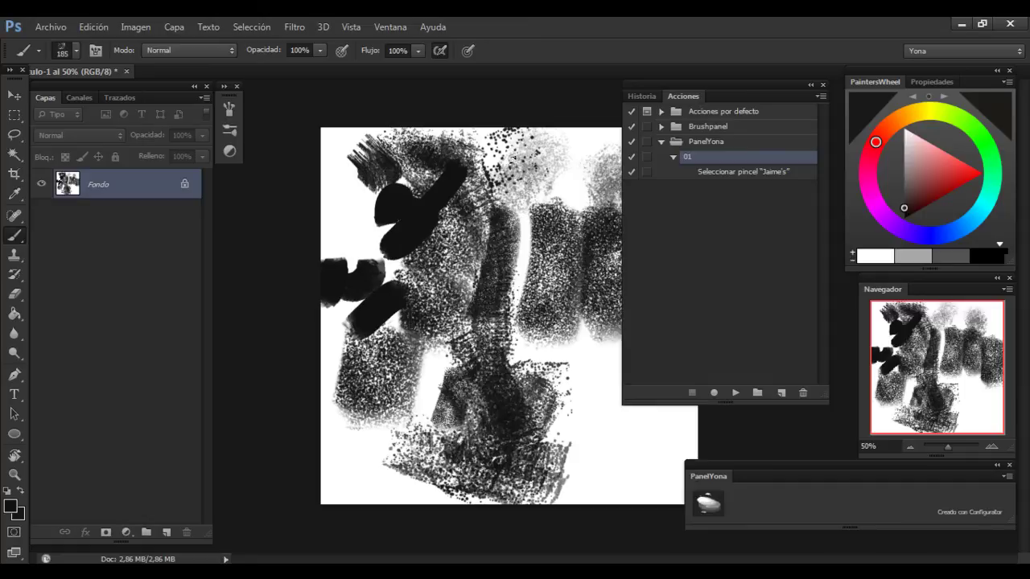
pyautogui.moveTo(948, 447); pyautogui.dragTo(946, 446)
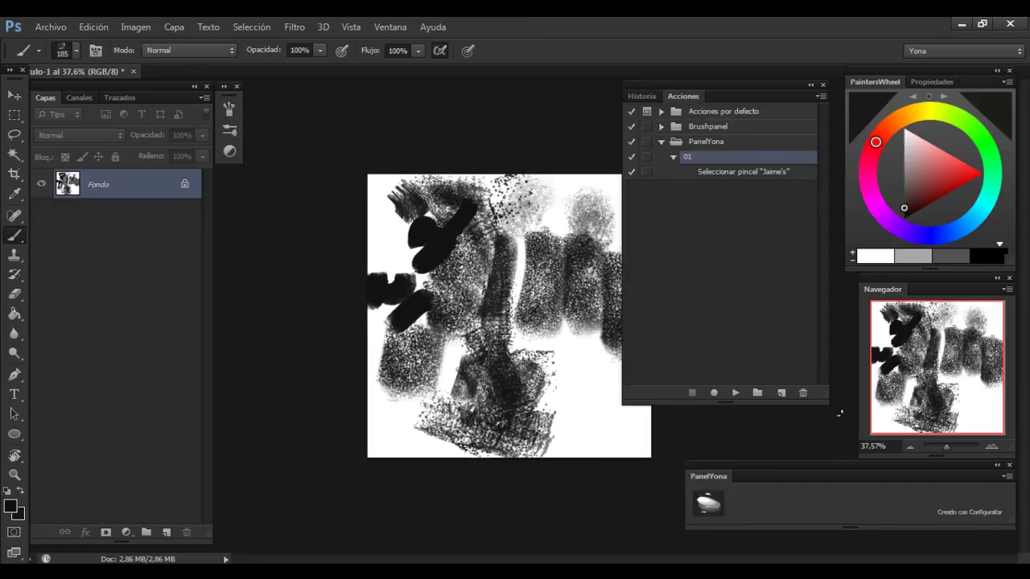
pyautogui.moveTo(832, 465); pyautogui.dragTo(572, 473)
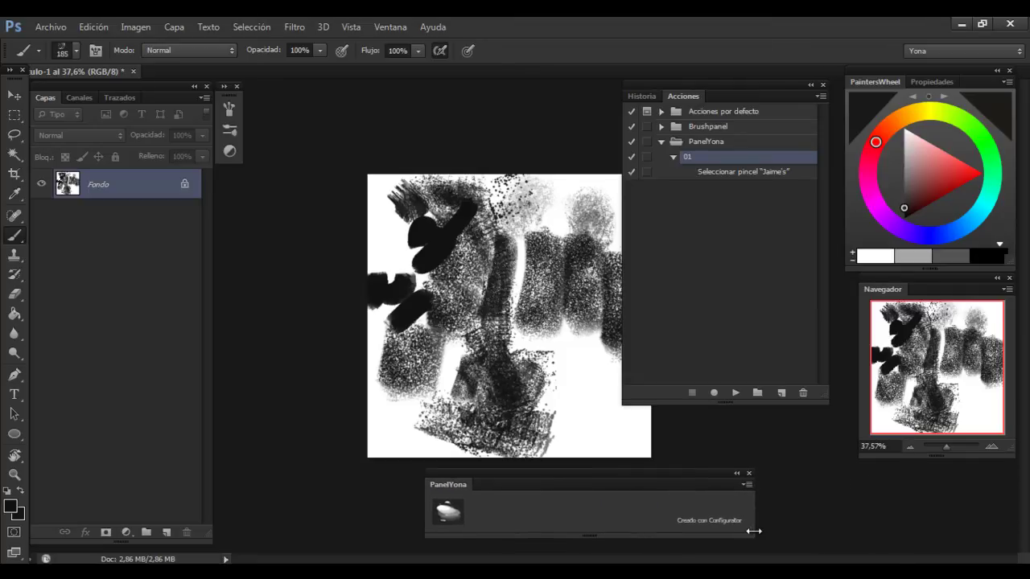
pyautogui.moveTo(750, 531); pyautogui.dragTo(856, 539)
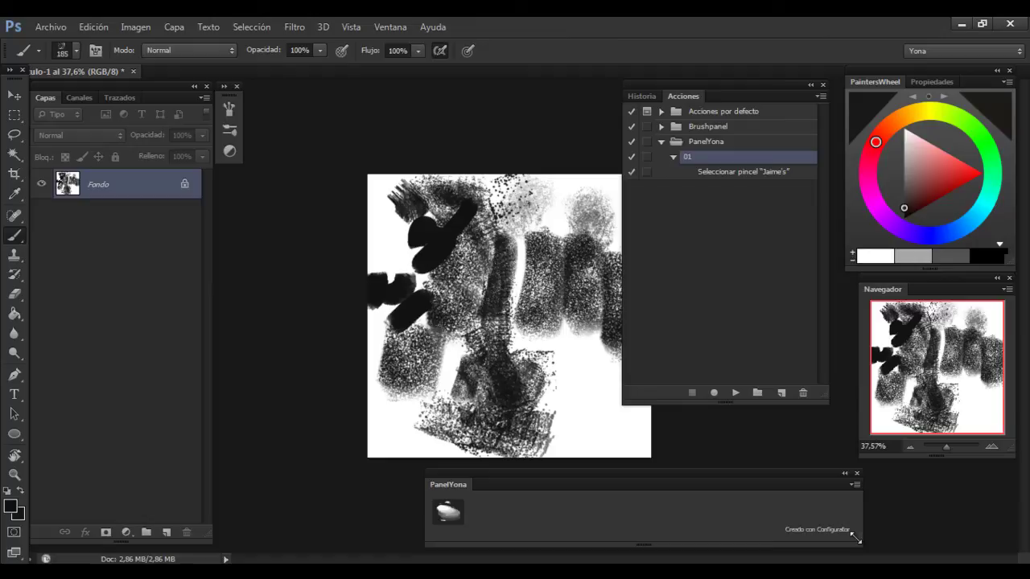
pyautogui.moveTo(856, 537); pyautogui.dragTo(858, 532)
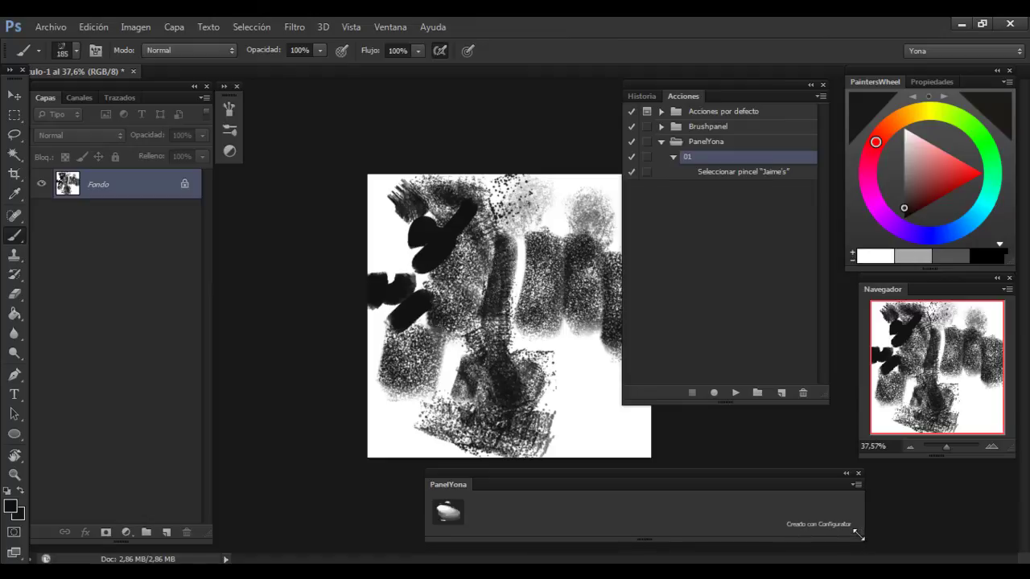
pyautogui.hotkey('alt', 'Tab')
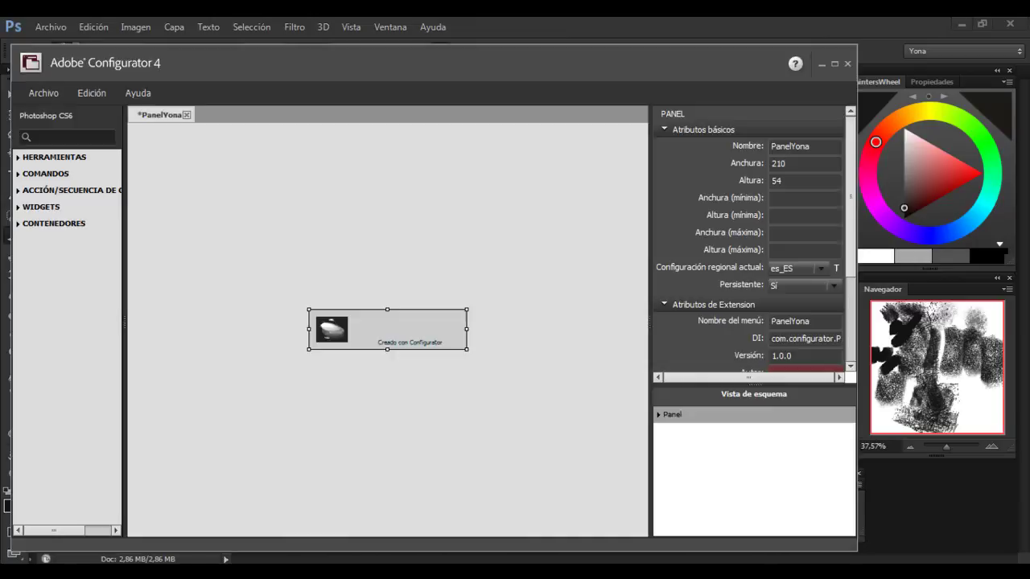